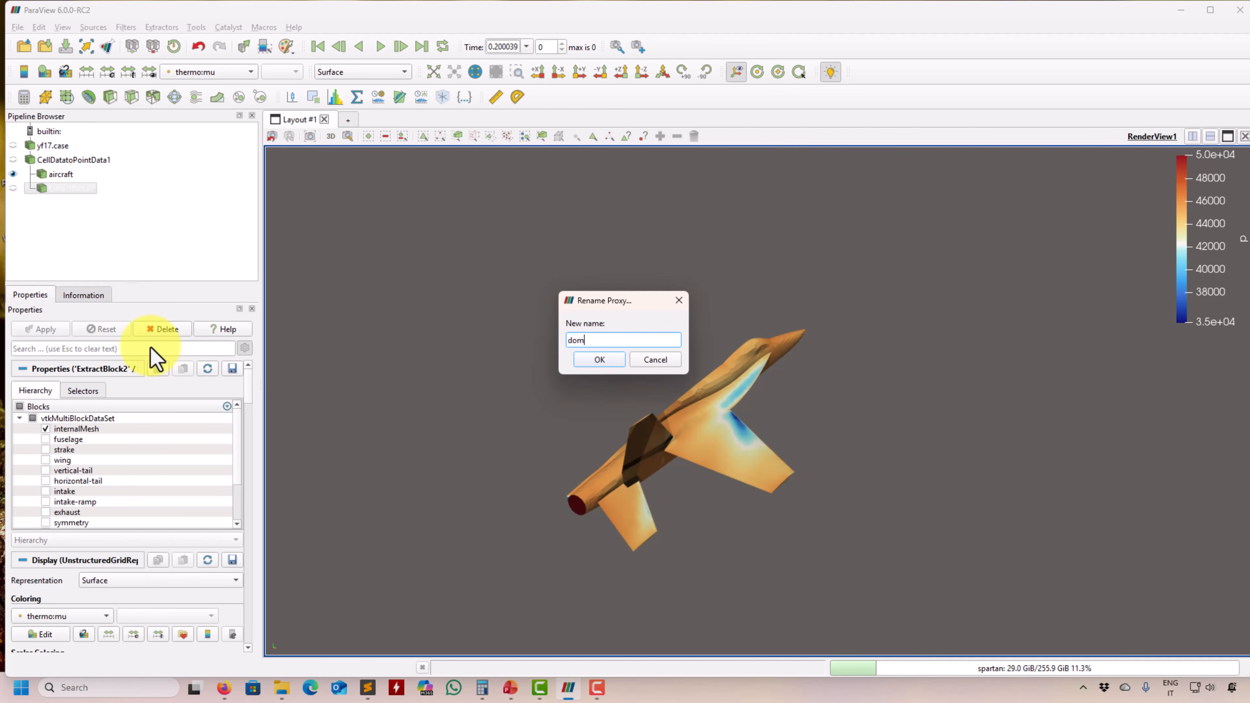
Step: Rename the extracted internalMesh block as domain
key("Return")
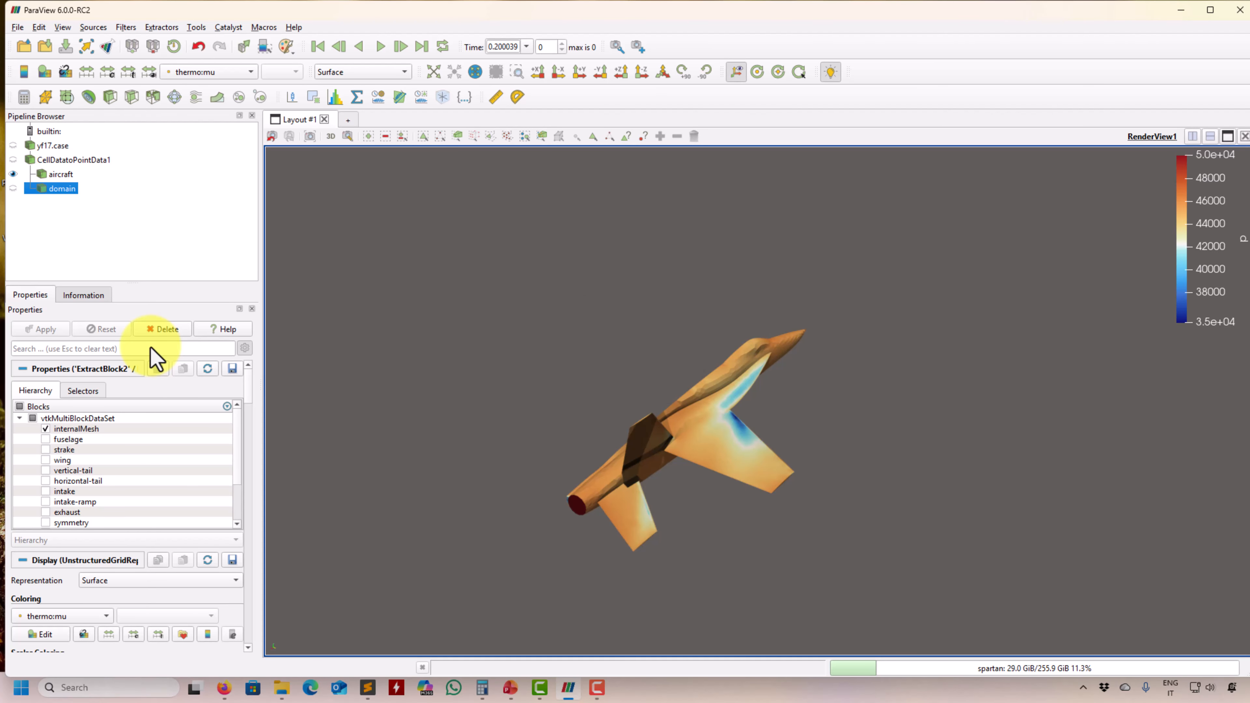
Step: Color the aircraft by the cell-data pressure field p
left_click_drag(621, 384, 618, 404)
right_click_drag(645, 356, 749, 310)
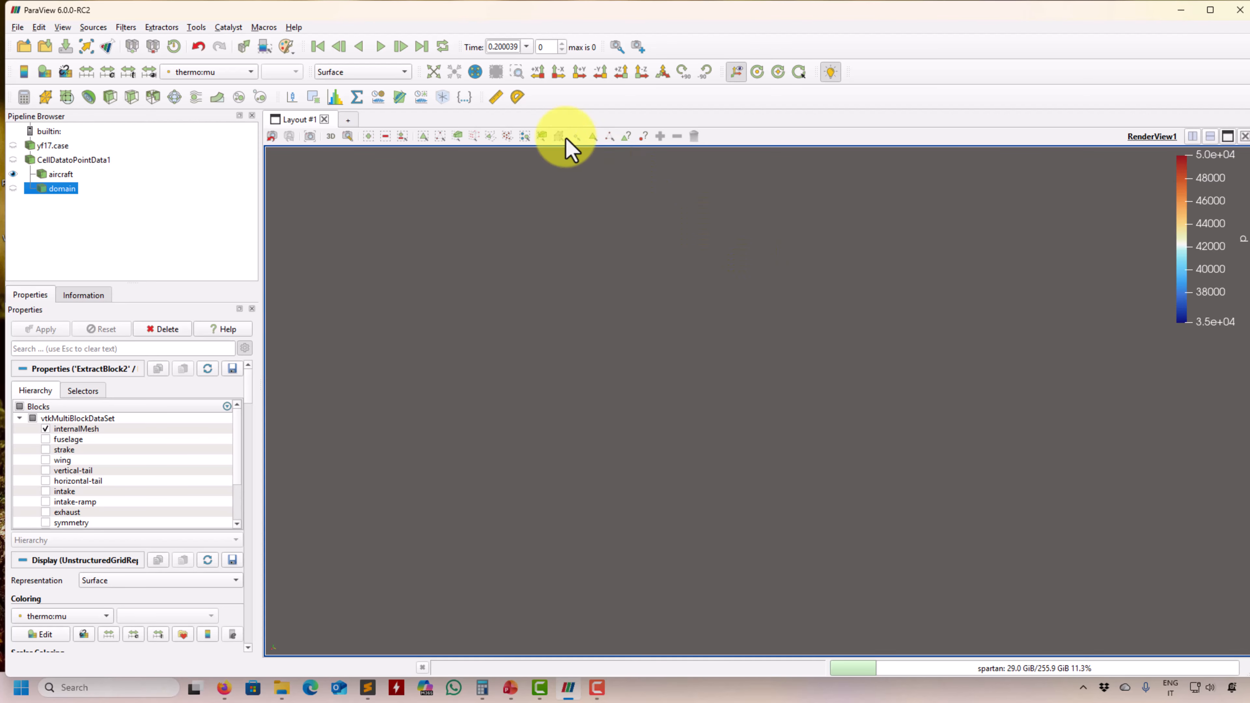
left_click(433, 71)
right_click_drag(728, 414, 691, 552)
left_click(60, 174)
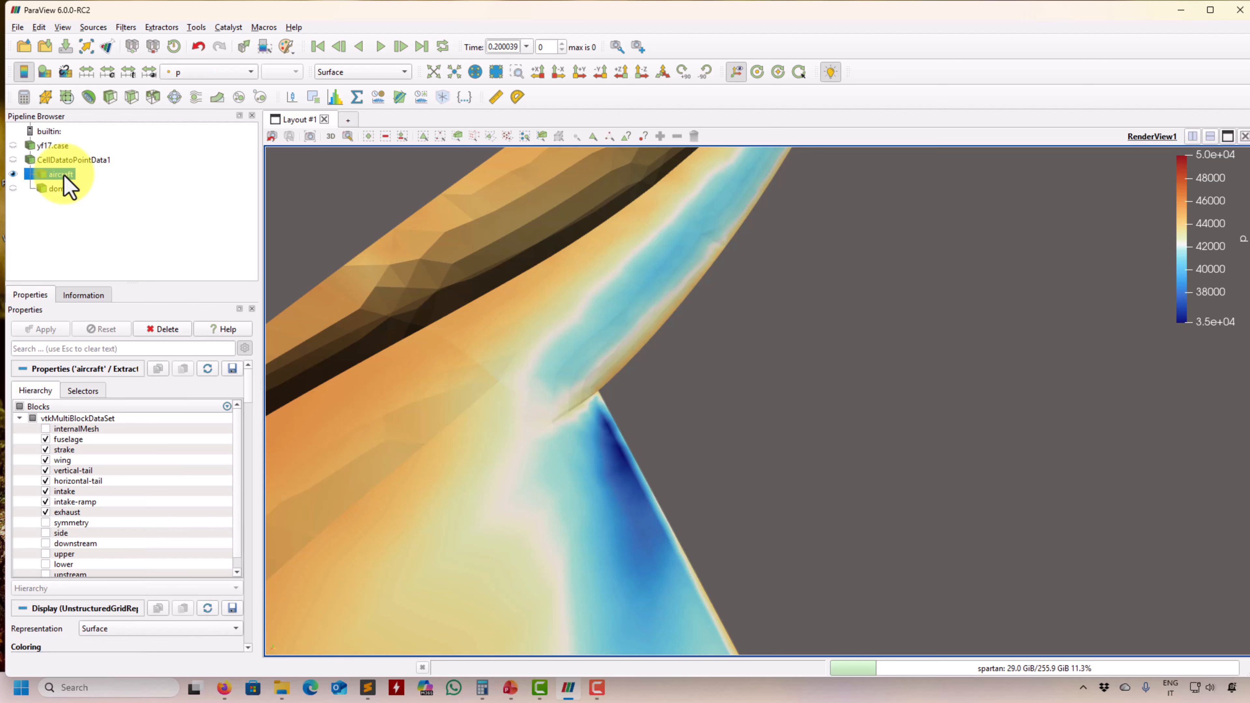
left_click(230, 75)
left_click(216, 220)
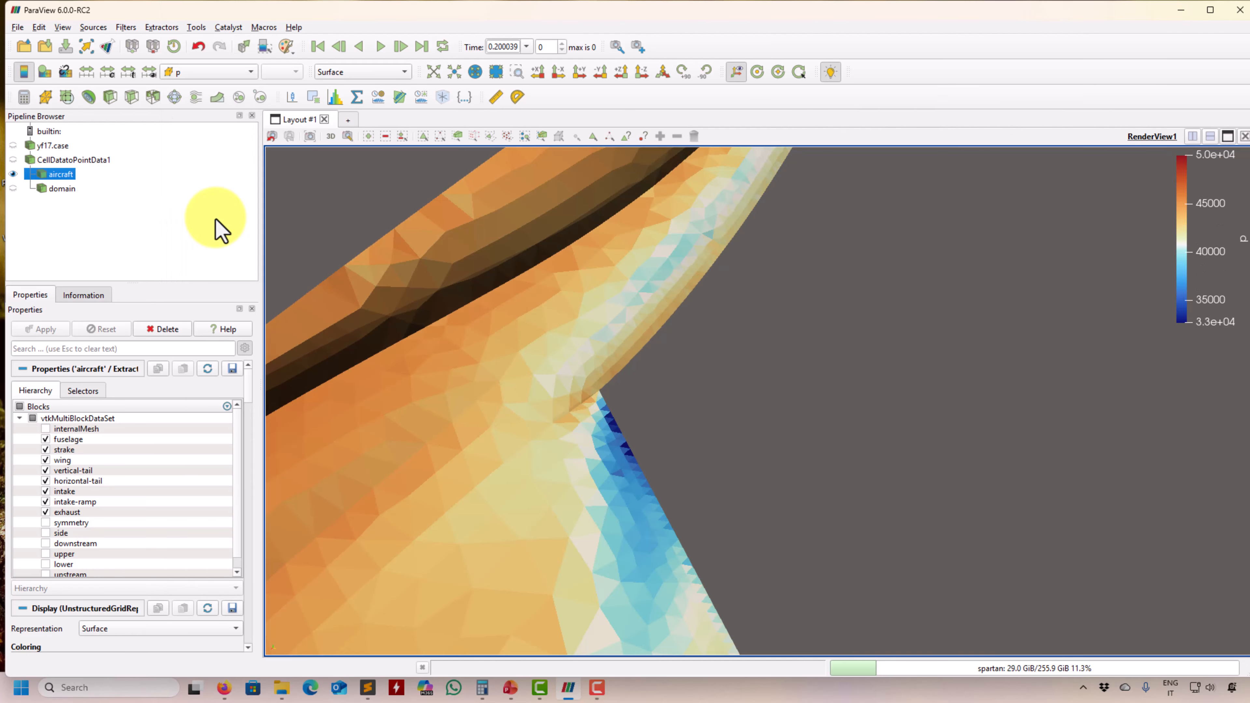
Step: Switch the aircraft's representation to Surface With Edges and back to Surface
left_click(389, 72)
left_click(385, 117)
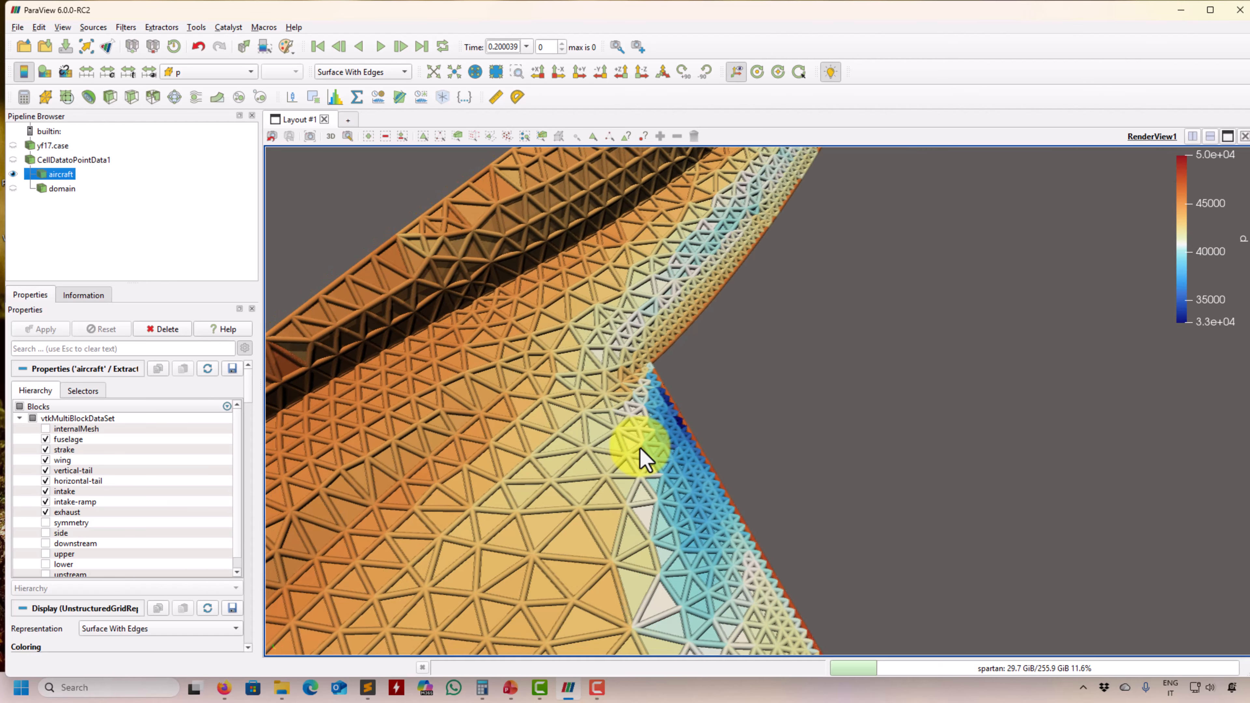
left_click(381, 74)
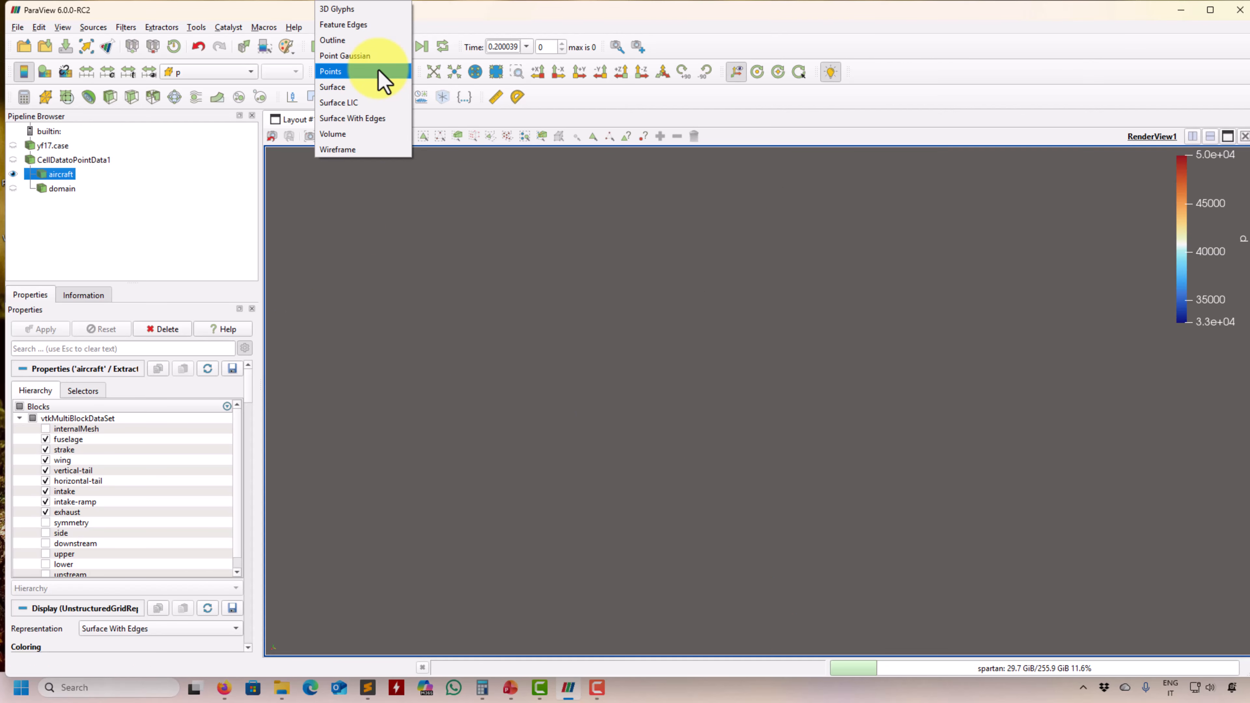
left_click(372, 88)
Step: Disable ray tracing for the render view, and hide and show the aircraft to refresh it
mouse_move(249, 382)
left_mouse_down()
mouse_move(292, 675)
mouse_move(276, 607)
left_mouse_up()
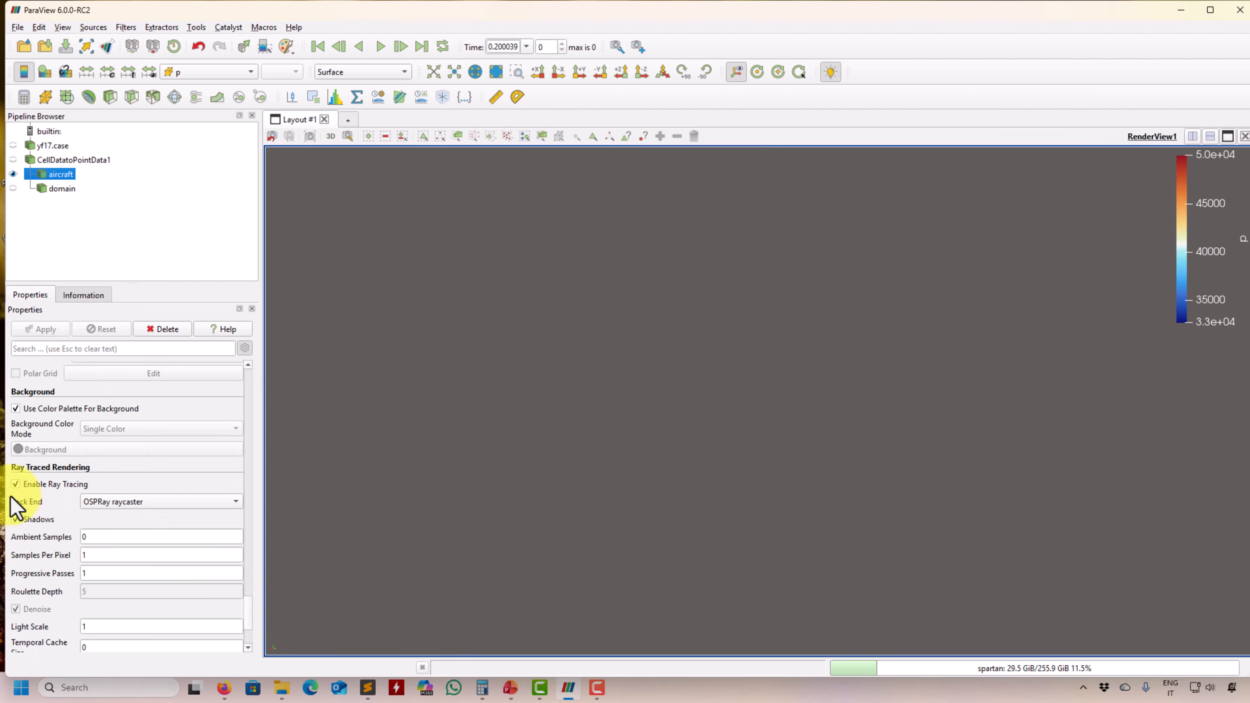
left_click(22, 485)
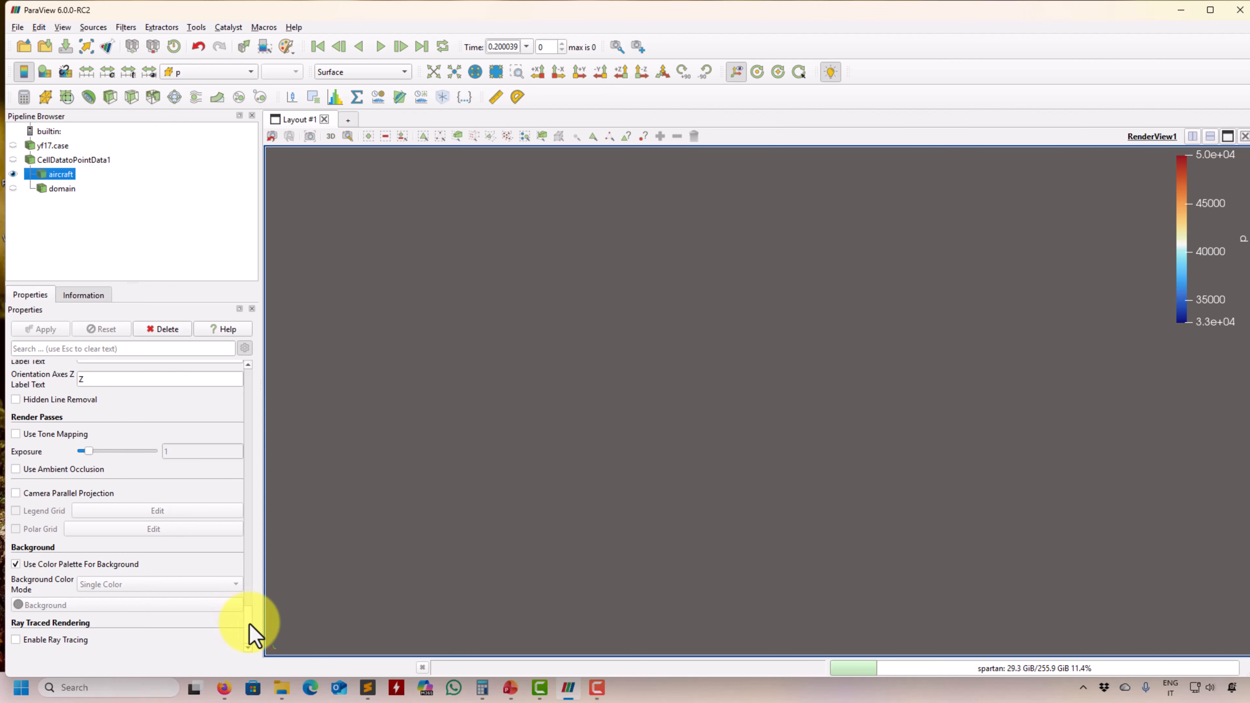
left_click(12, 173)
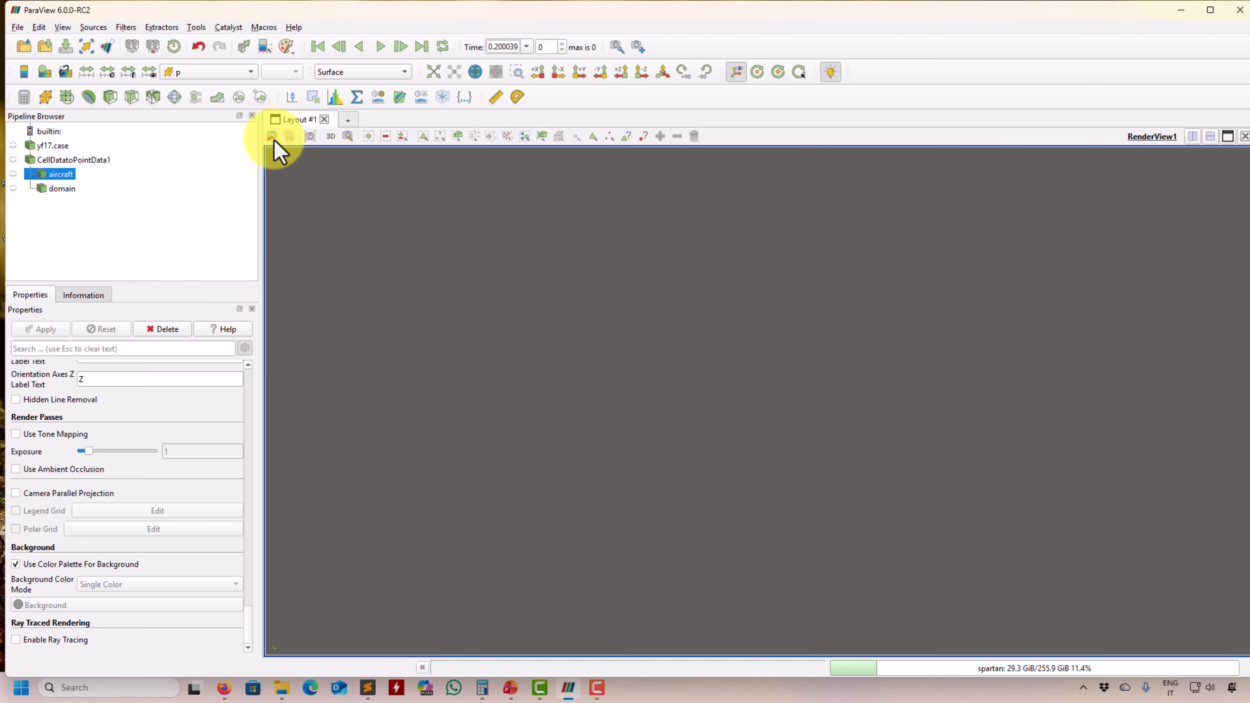
left_click(12, 174)
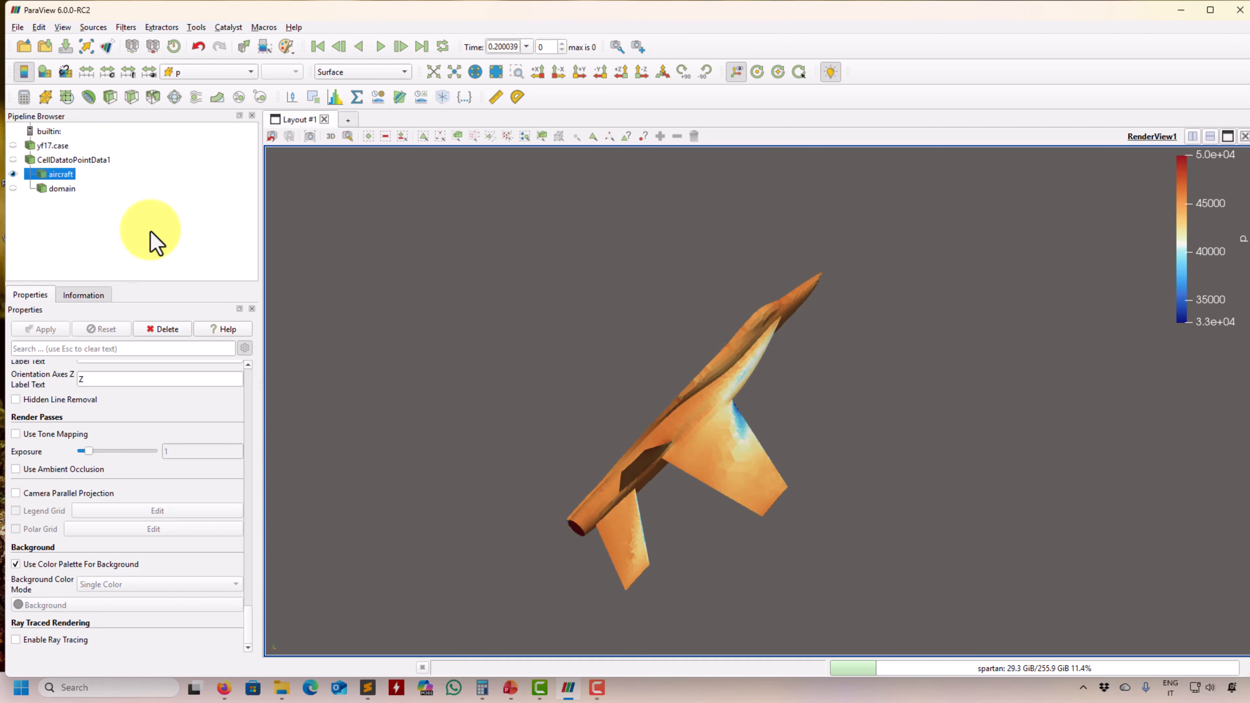
Step: Display the aircraft as Surface With Edges around the junction of wing and strake
left_click(433, 71)
scroll(614, 410, "up", 10)
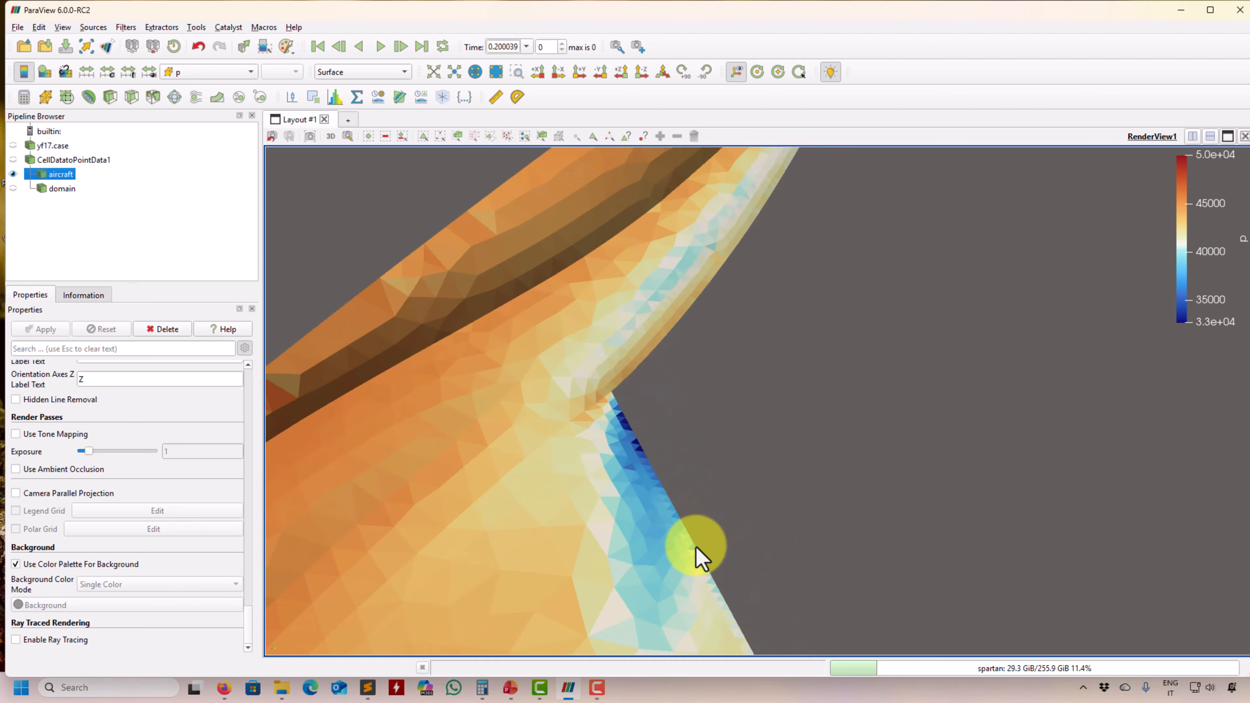
scroll(701, 559, "down", 1)
left_click(350, 71)
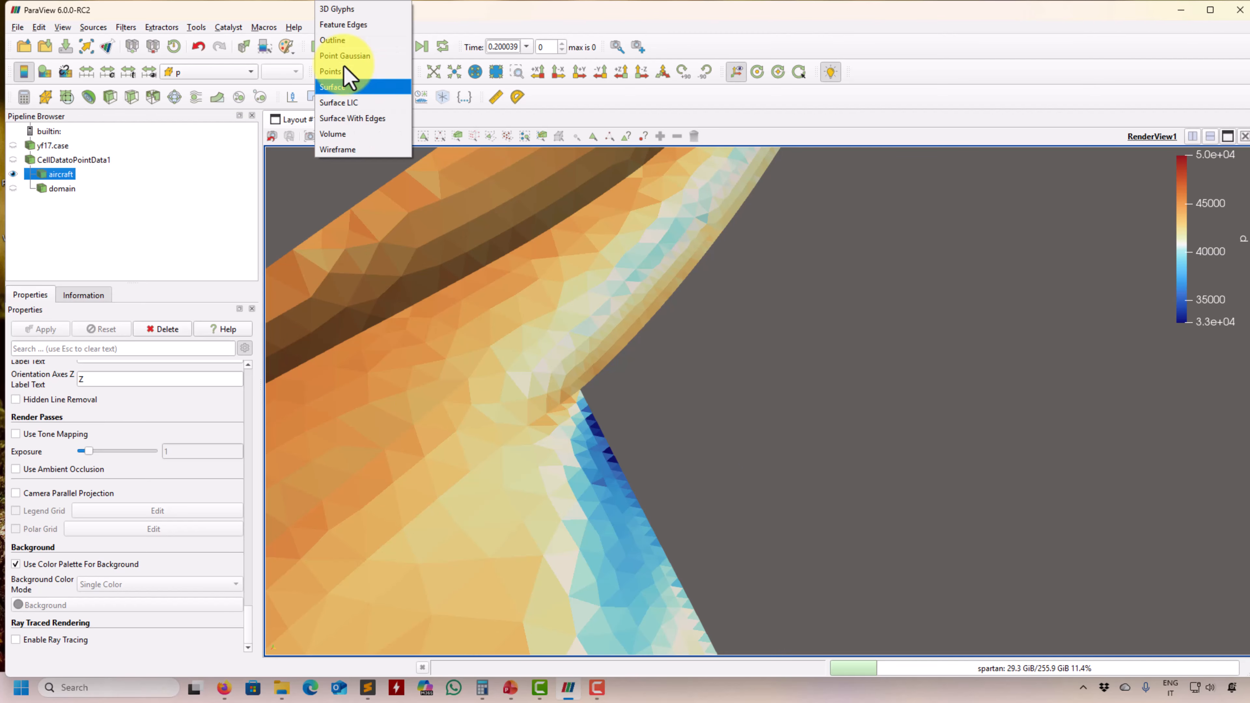
left_click(351, 117)
scroll(698, 424, "up", 5)
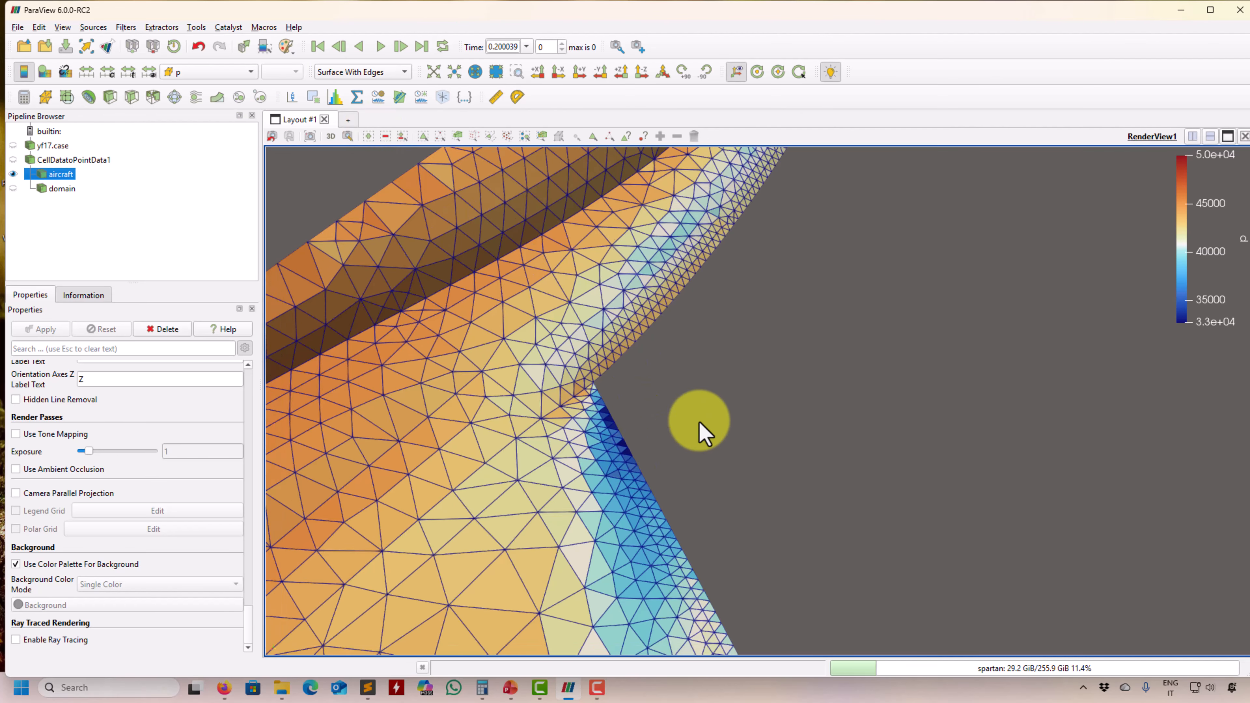
Step: Inspect the cell-based pressure on the wing mesh up close and recolor the aircraft by point-data p
left_click(434, 72)
scroll(649, 517, "up", 4)
scroll(717, 499, "up", 5)
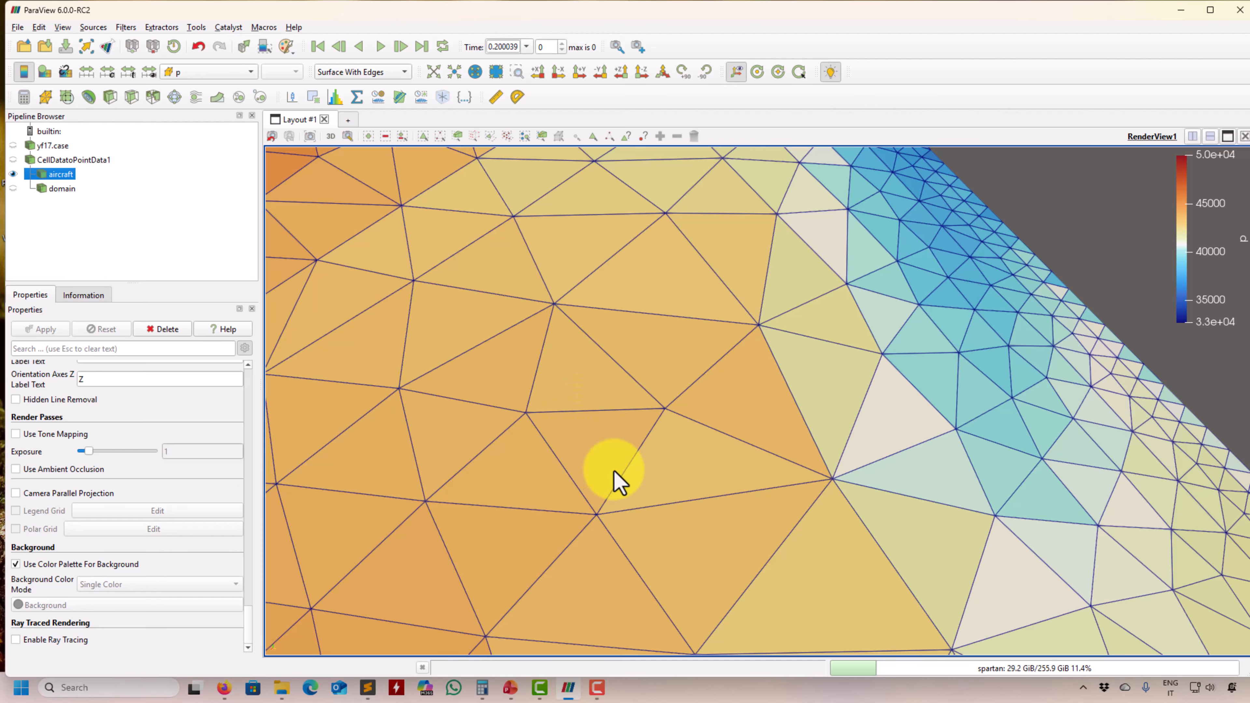
scroll(614, 480, "down", 5)
scroll(721, 521, "up", 5)
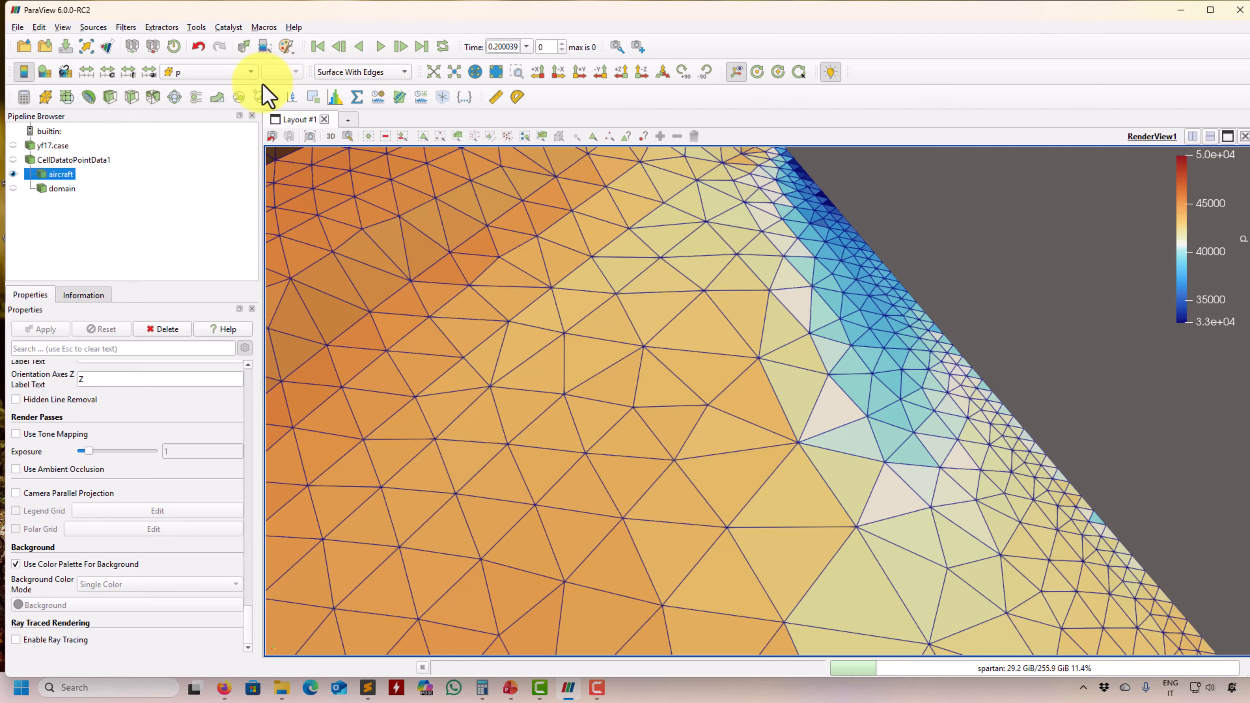
left_click(230, 73)
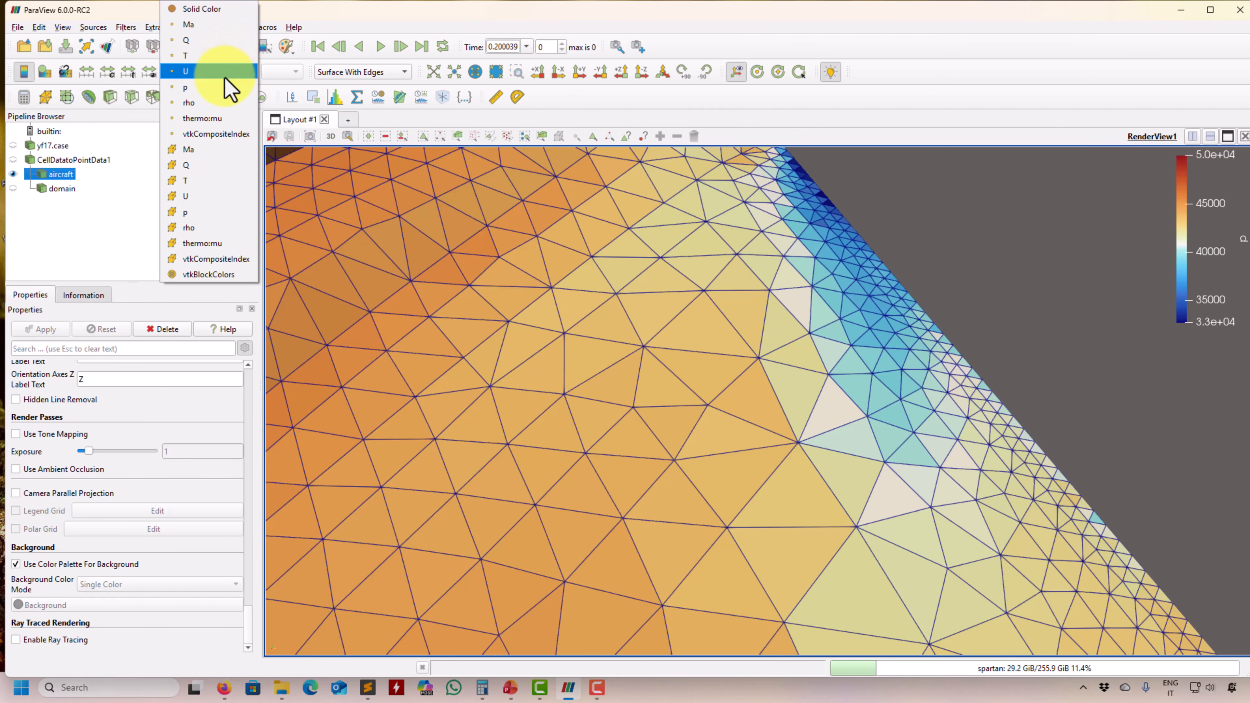
left_click(223, 81)
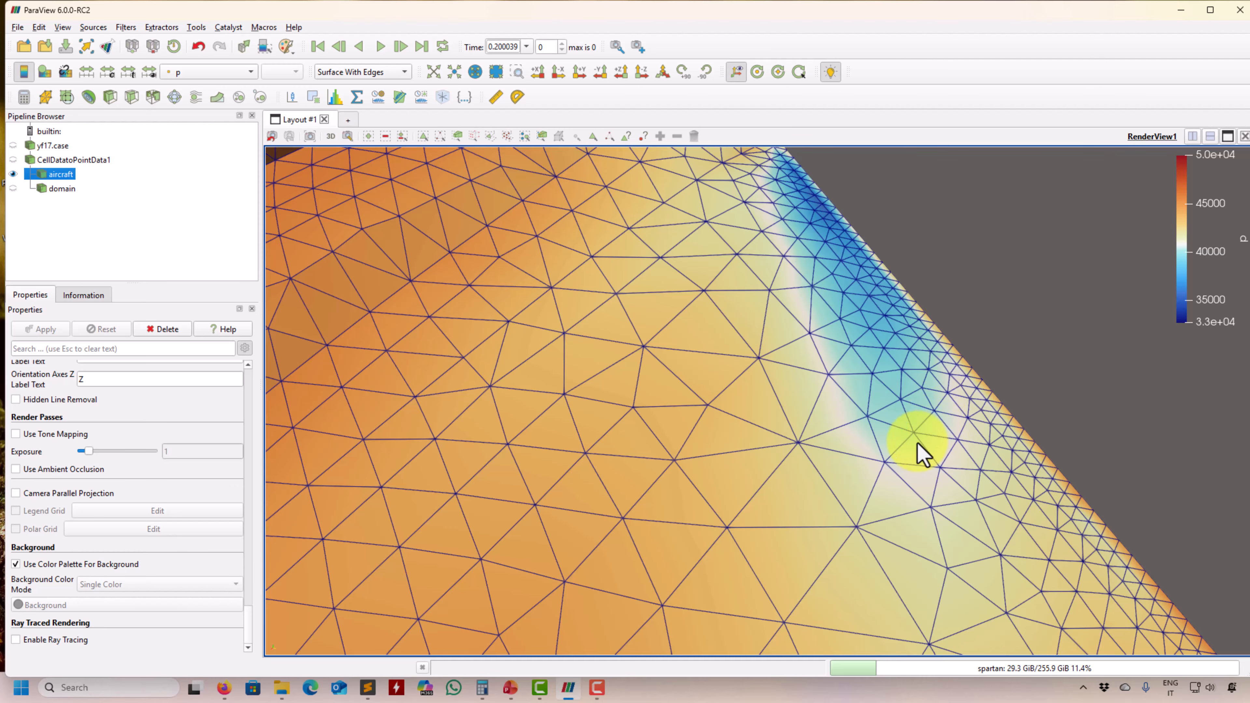
Step: Set the aircraft's representation to Surface without mesh edges
left_click_drag(917, 442, 866, 441)
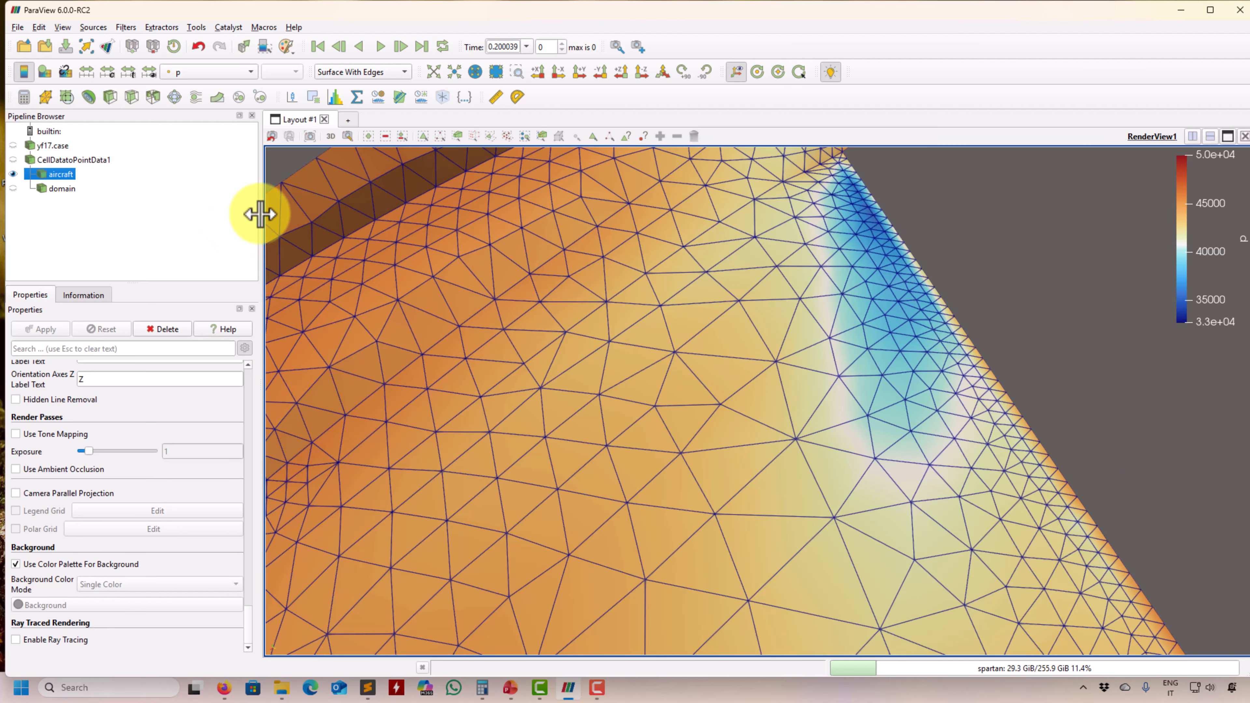
scroll(802, 464, "down", 4)
left_click_drag(801, 461, 651, 456)
left_click(371, 72)
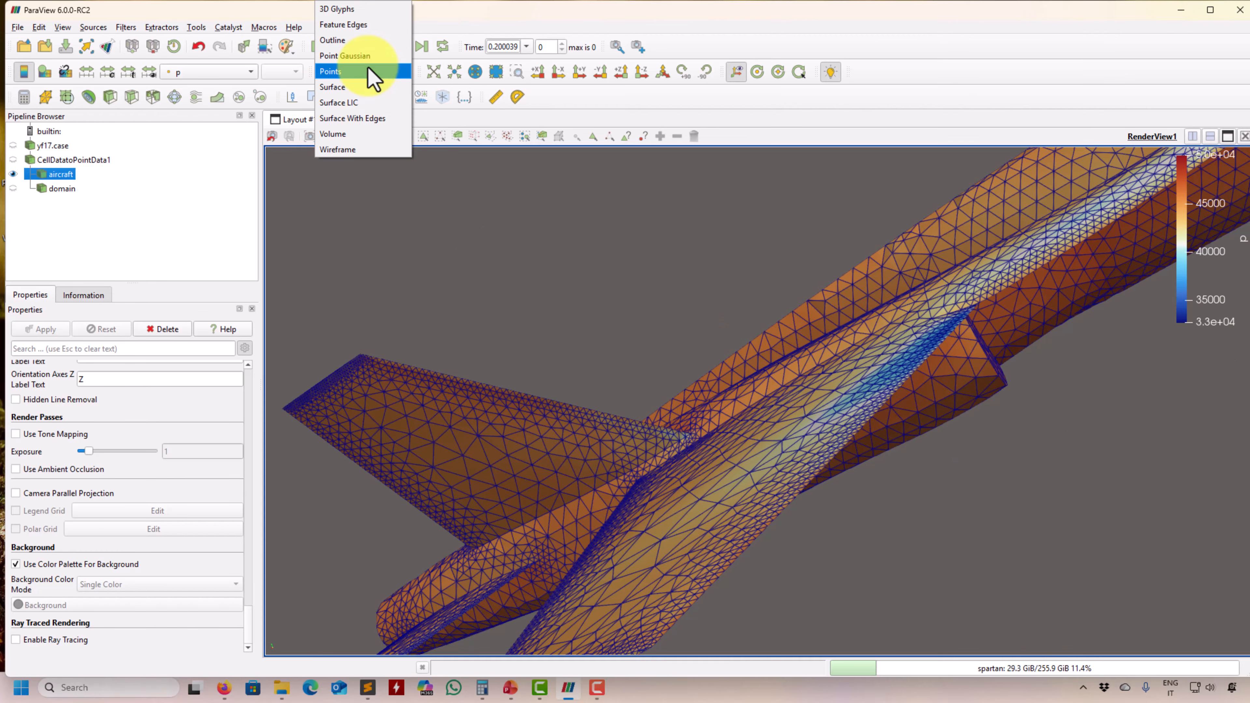
left_click(358, 92)
left_click_drag(730, 428, 904, 433)
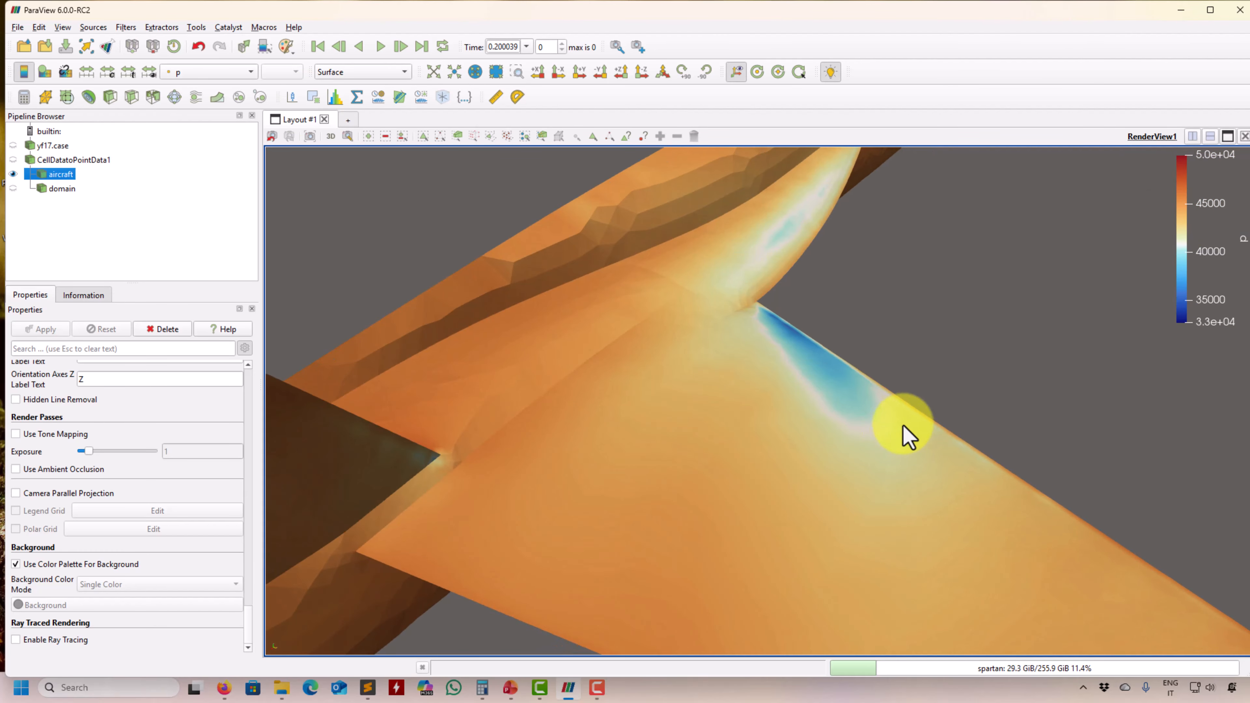
Step: Open the Color Map Editor for the aircraft's pressure p, widen it, and apply the Turbo preset
left_click(47, 75)
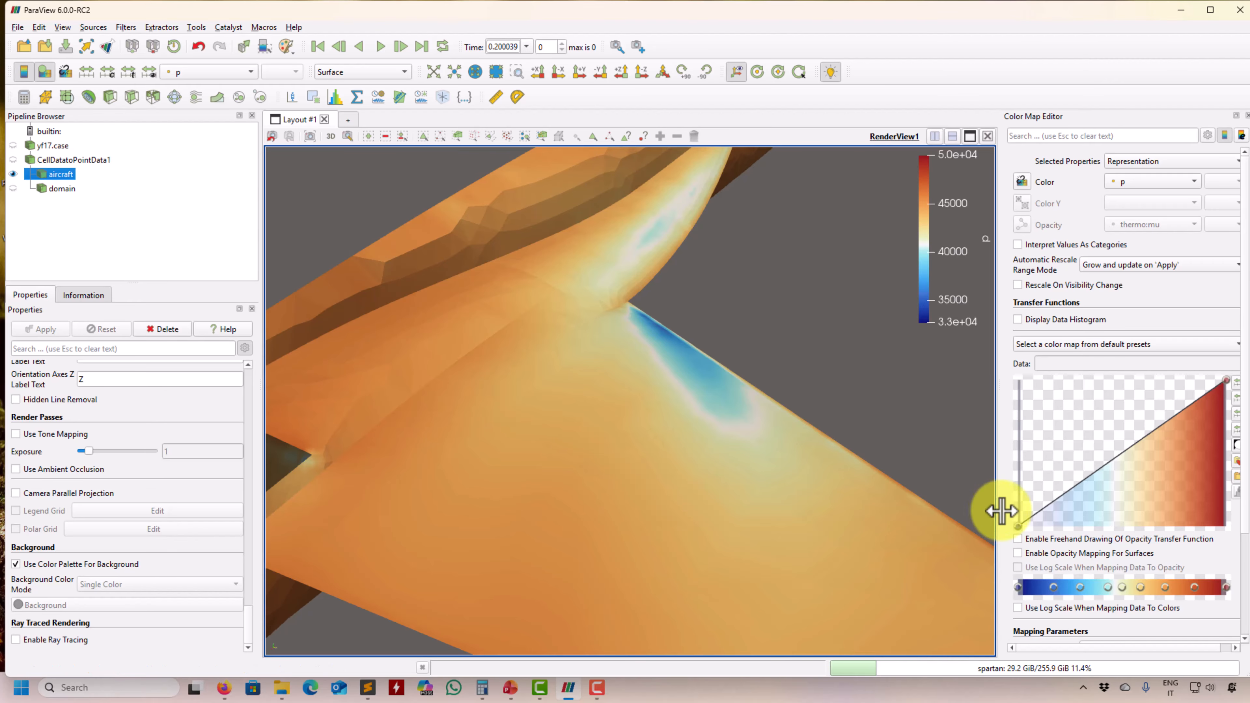
left_click_drag(997, 511, 965, 511)
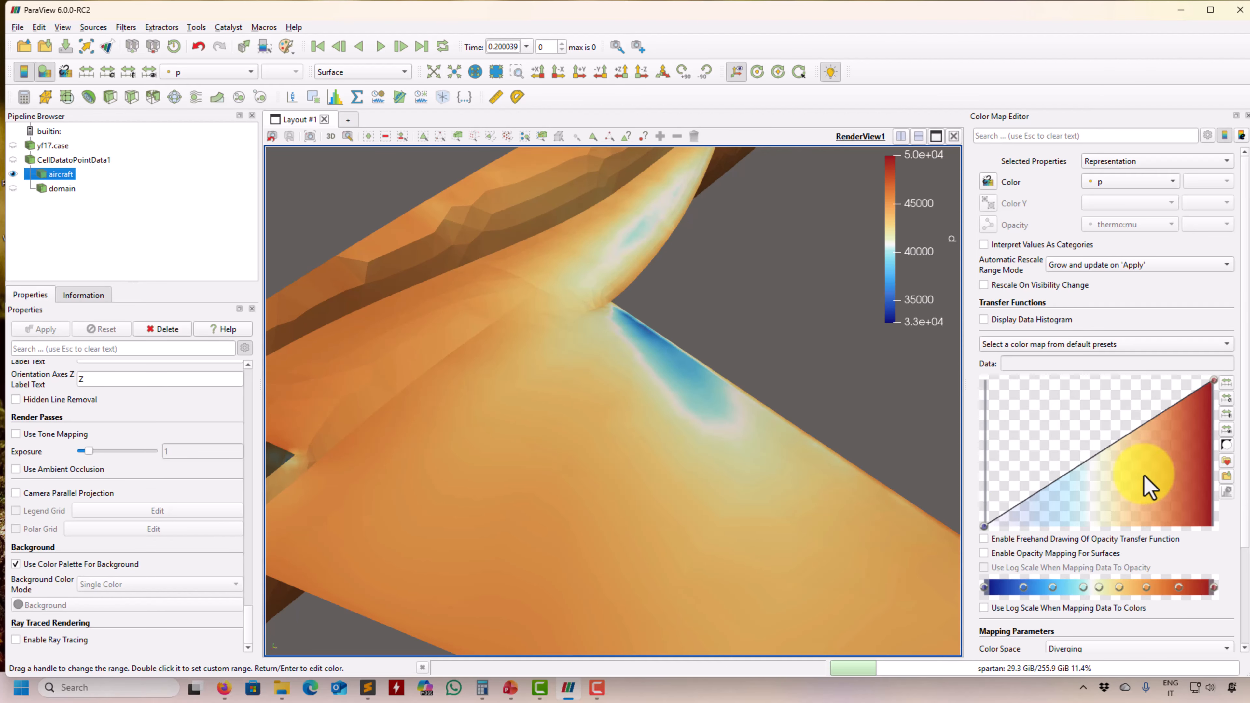
left_click(1226, 461)
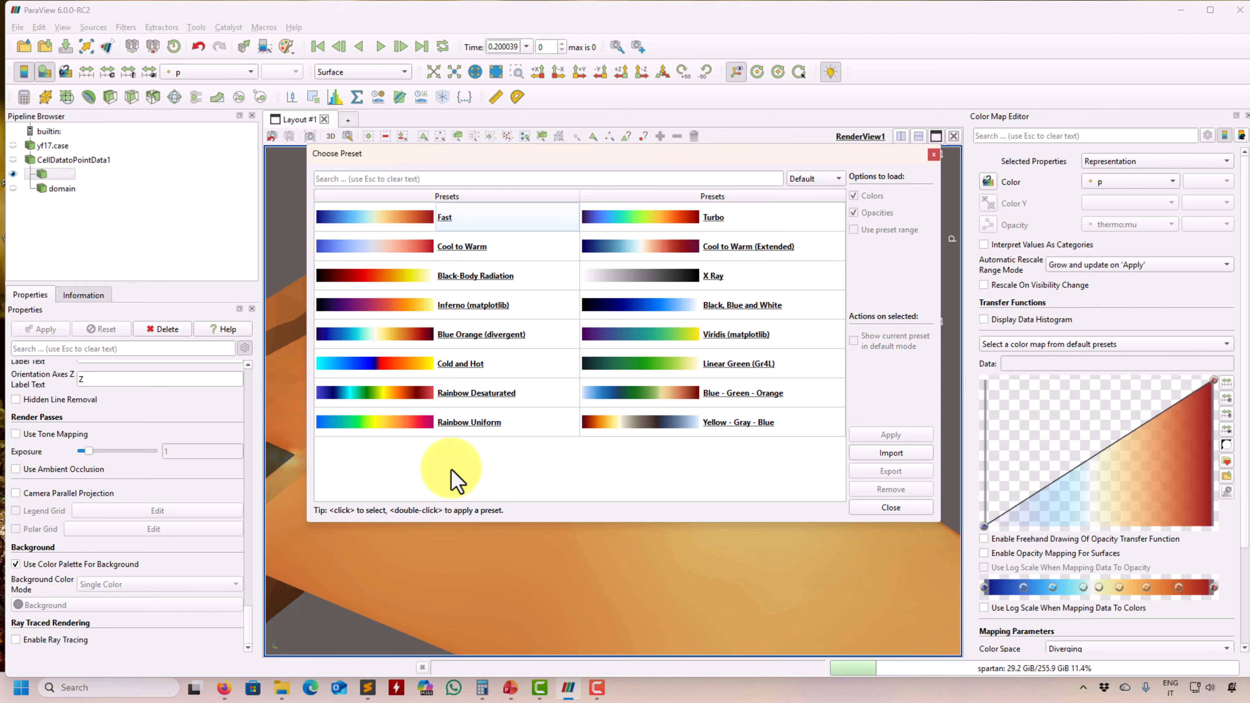
left_click(772, 223)
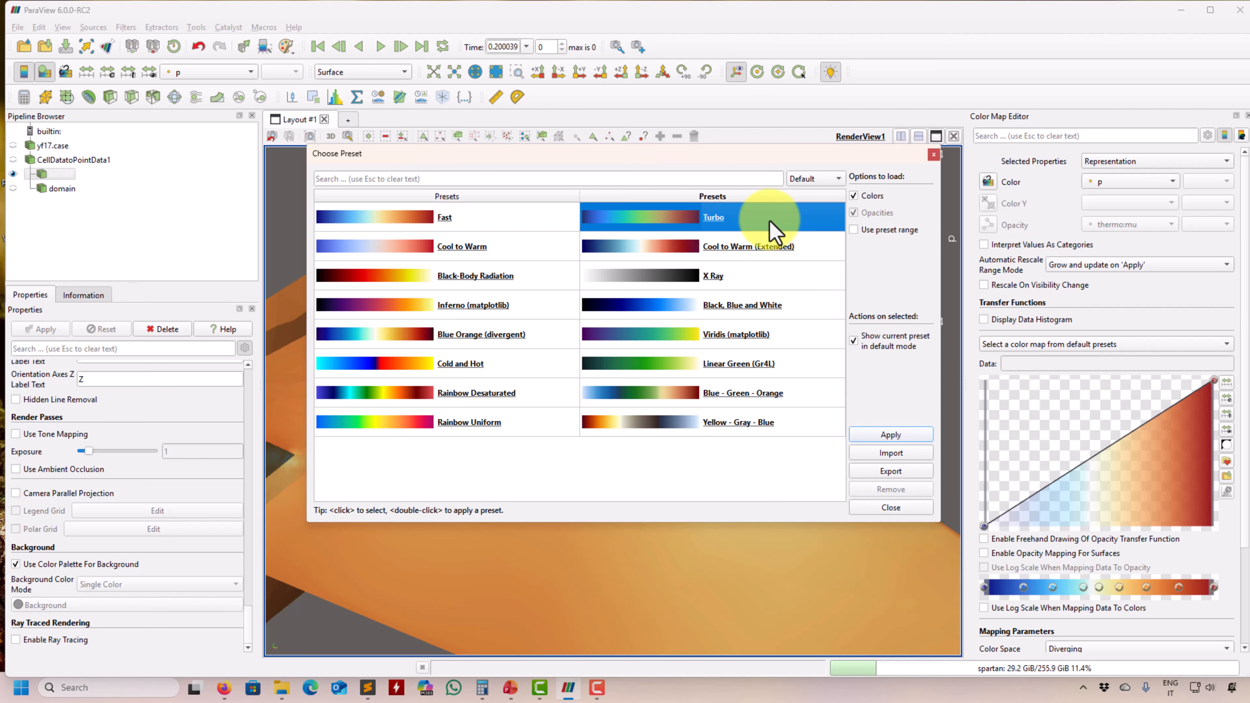
left_click(893, 435)
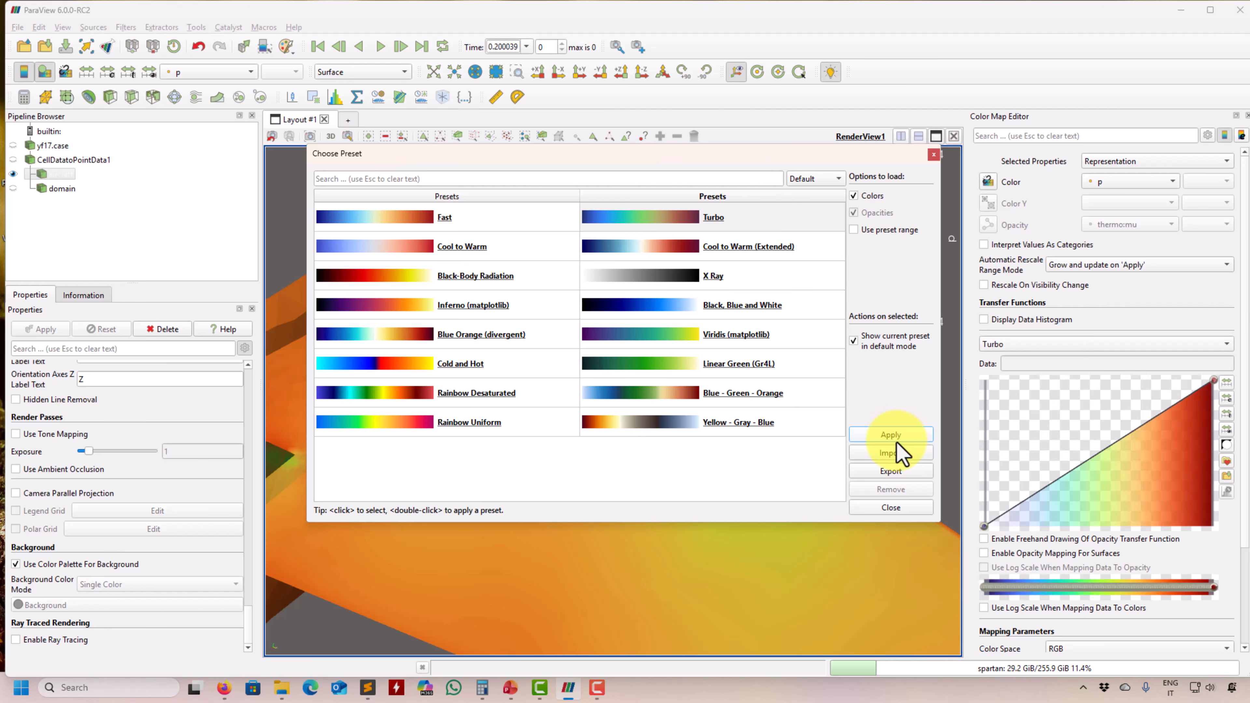
left_click(891, 508)
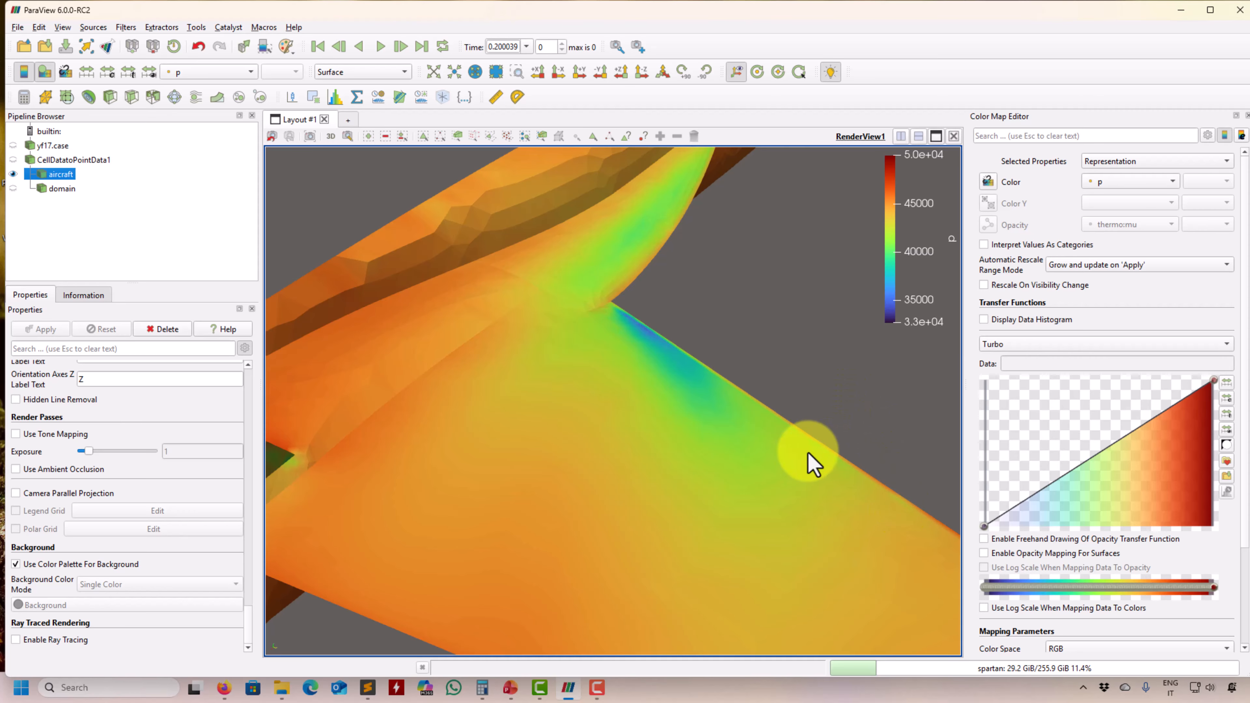
Step: Apply the Cool to Warm color map preset to the aircraft's pressure field
left_click_drag(808, 460, 1247, 460)
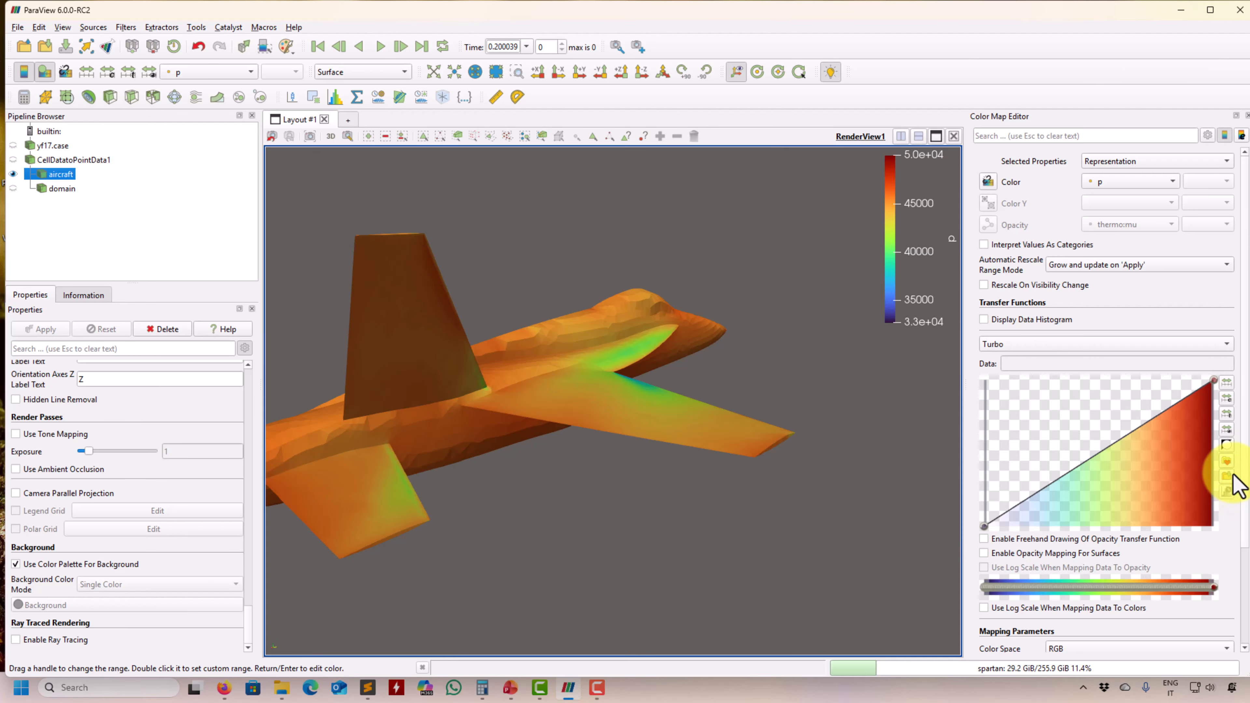
left_click(1227, 461)
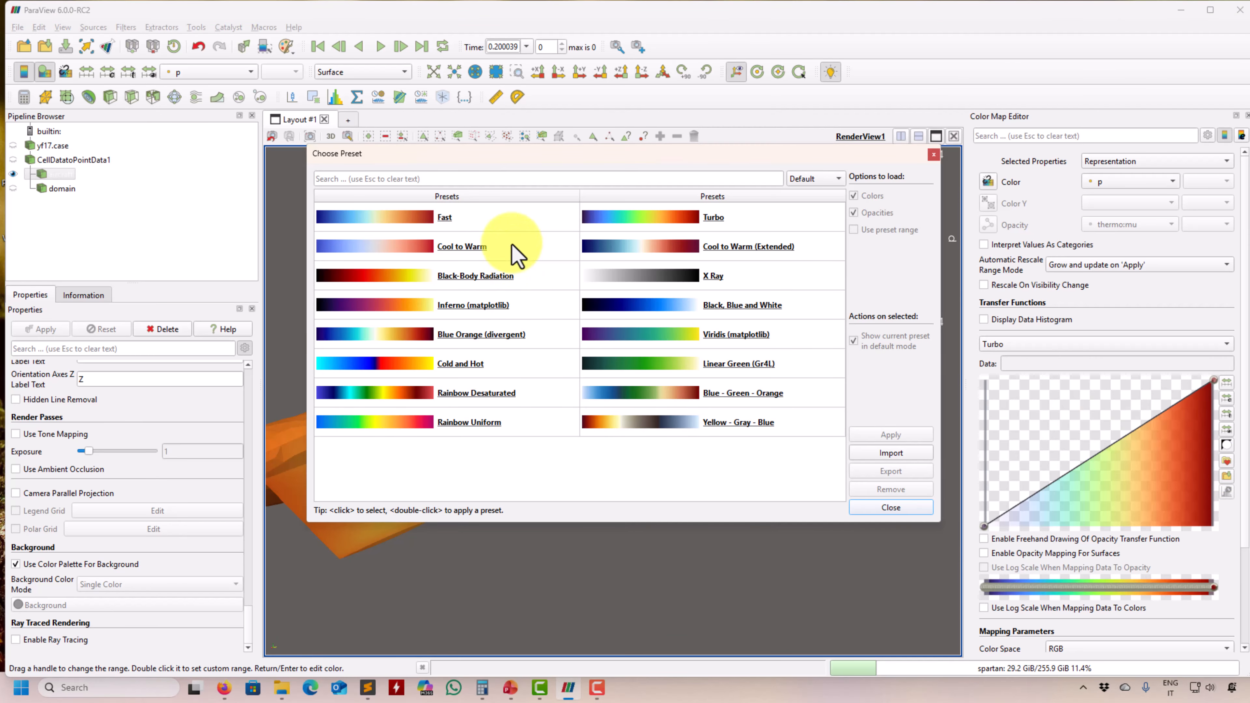
left_click(470, 250)
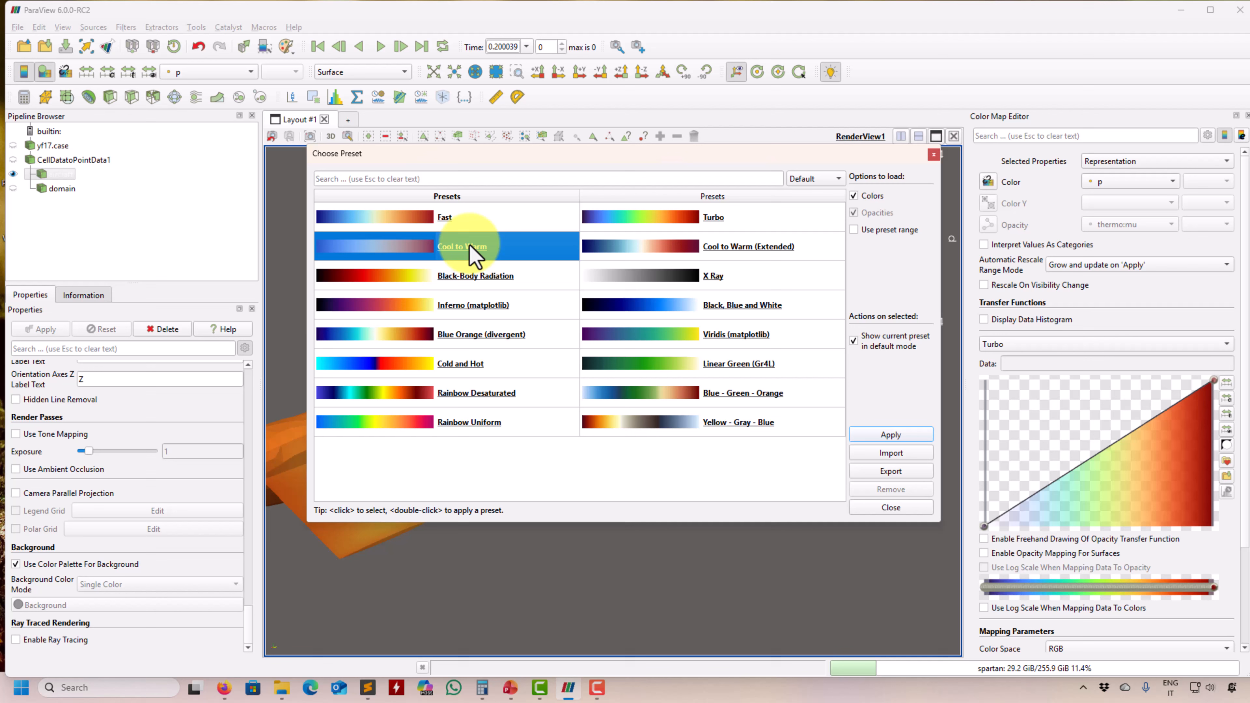
left_click(890, 434)
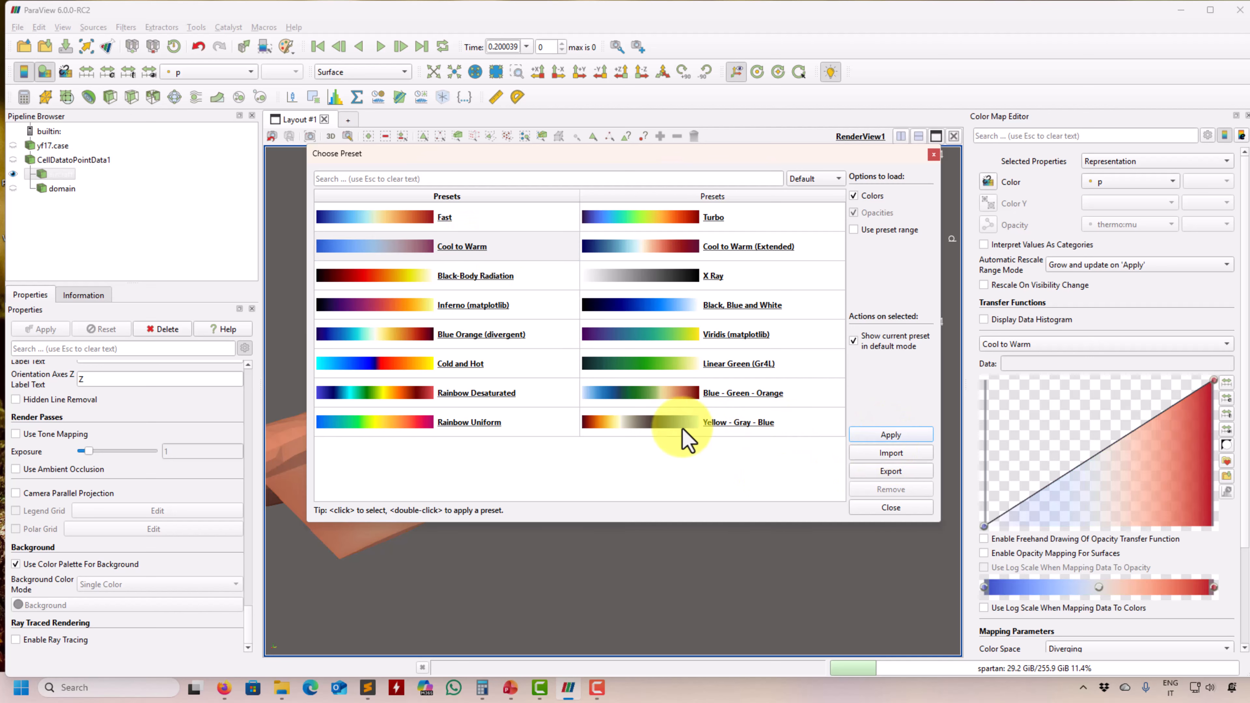
left_click(933, 154)
Step: Switch the aircraft's pressure color map back to the Turbo preset
left_click_drag(673, 423, 677, 457)
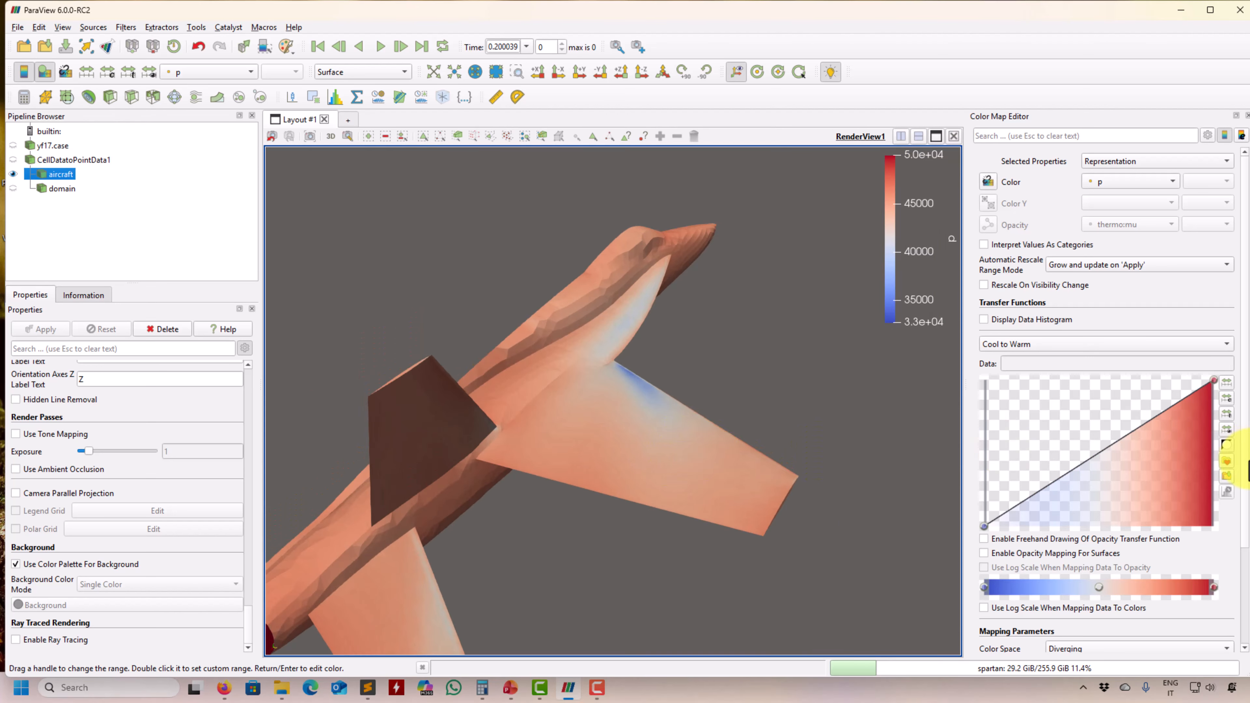
left_click(1226, 475)
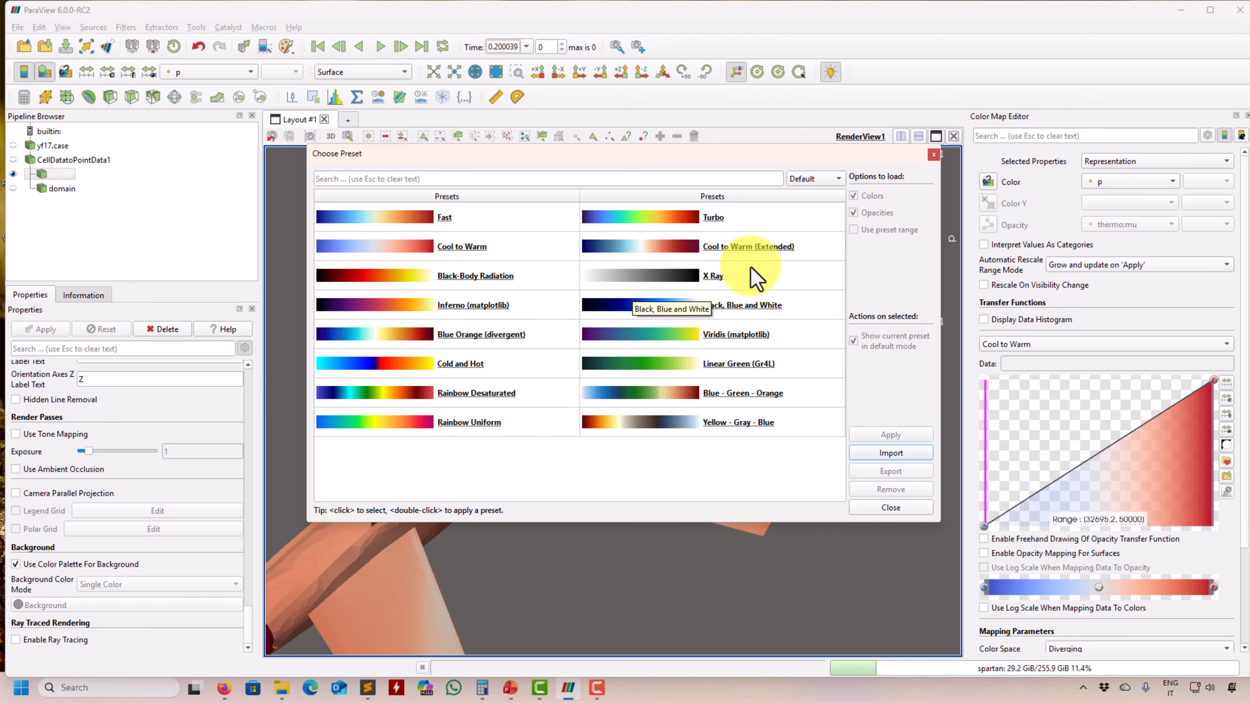
left_click(712, 217)
left_click(874, 435)
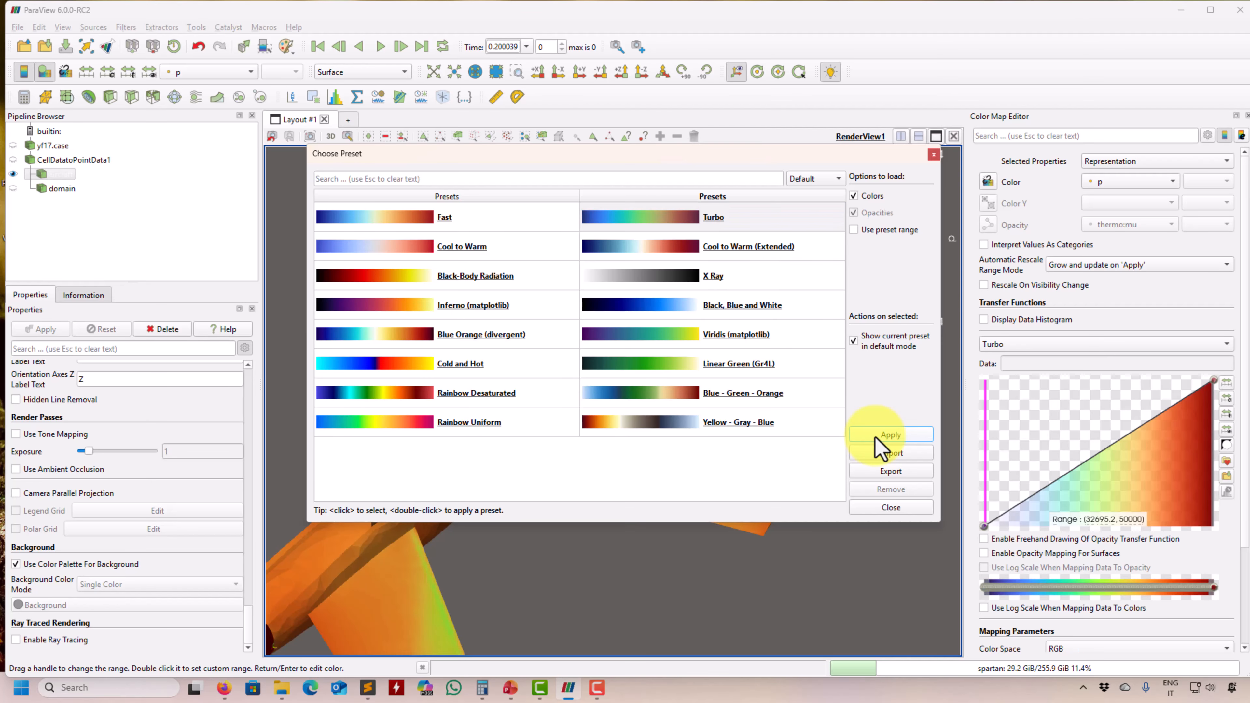
left_click(900, 512)
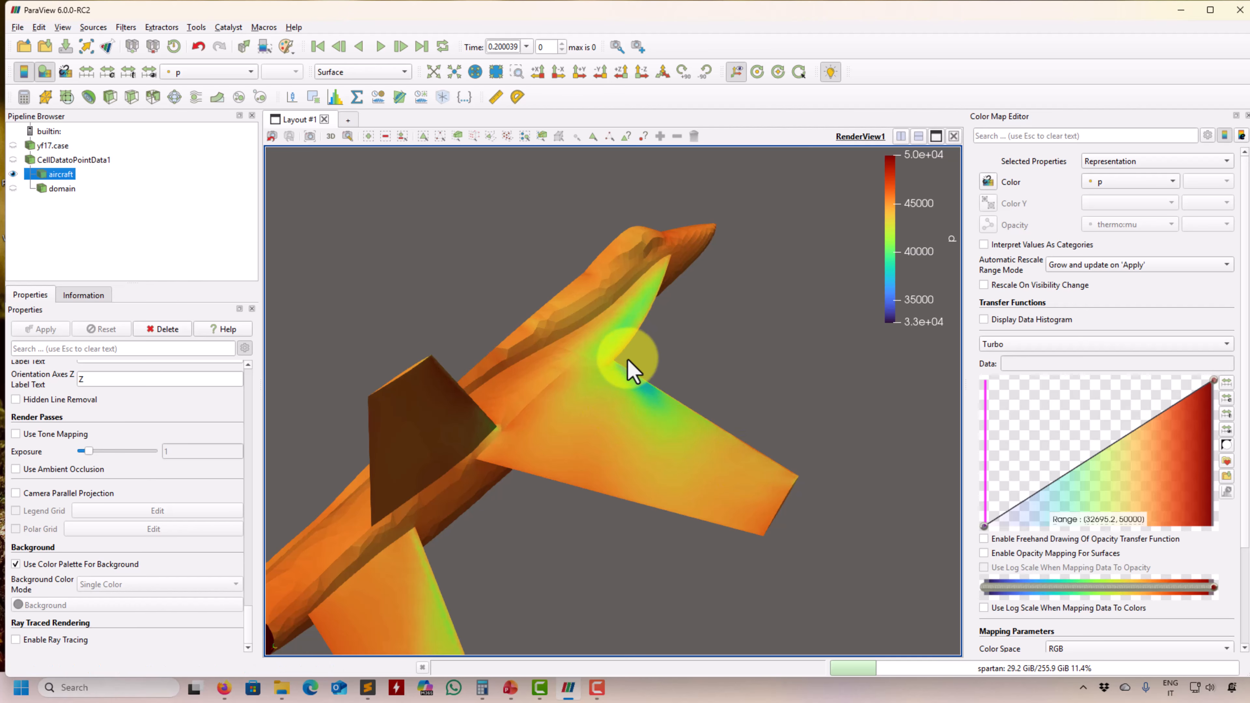
Step: Apply the Cool to Warm preset to the aircraft's pressure color map and close the Color Map Editor
left_click(1226, 461)
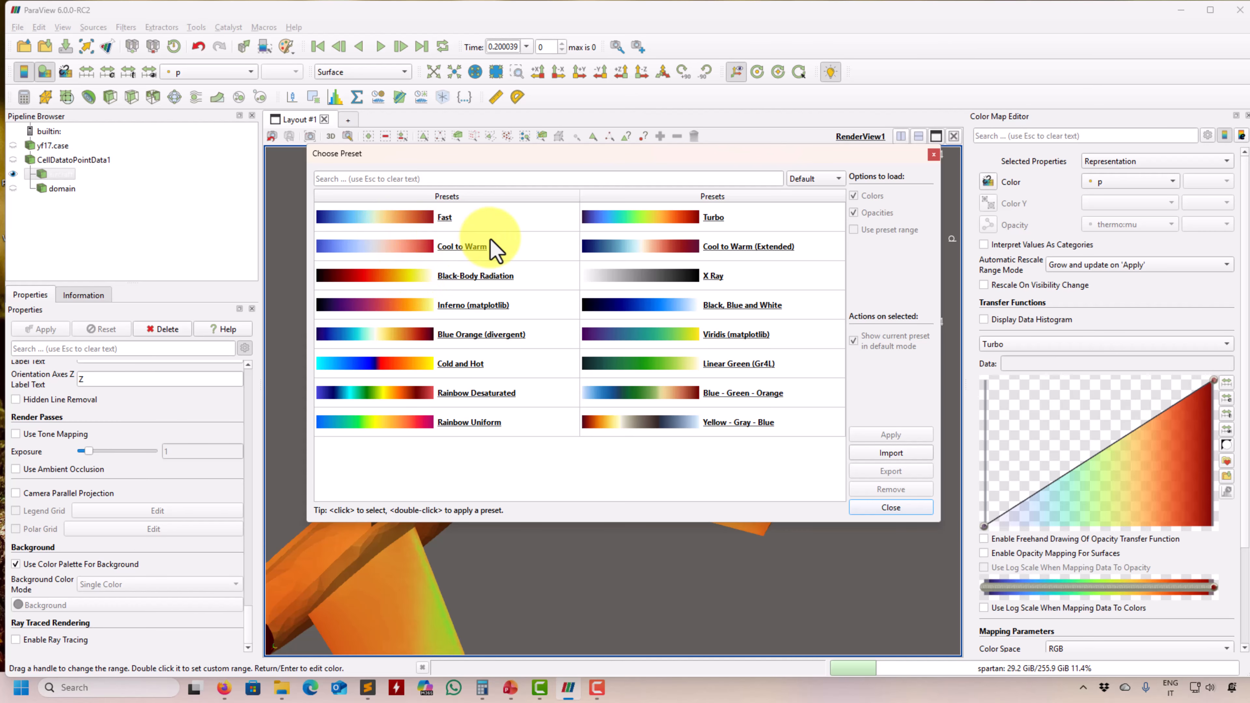
left_click(468, 250)
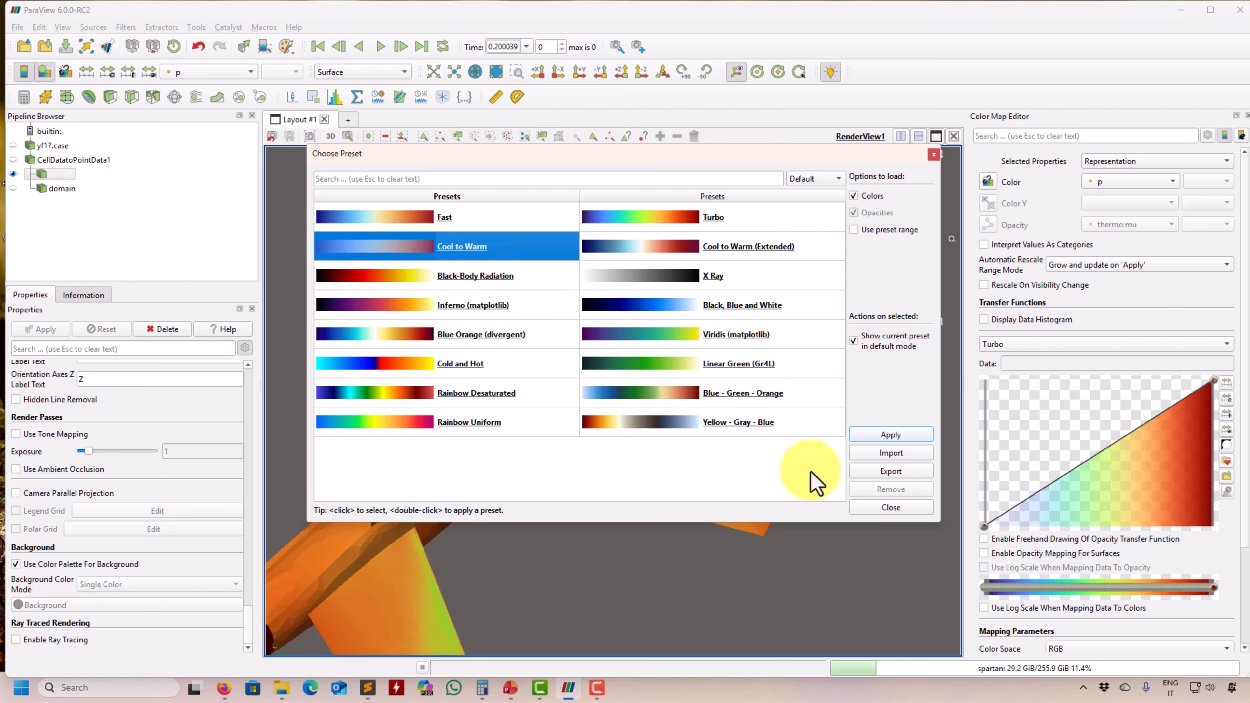
left_click(891, 434)
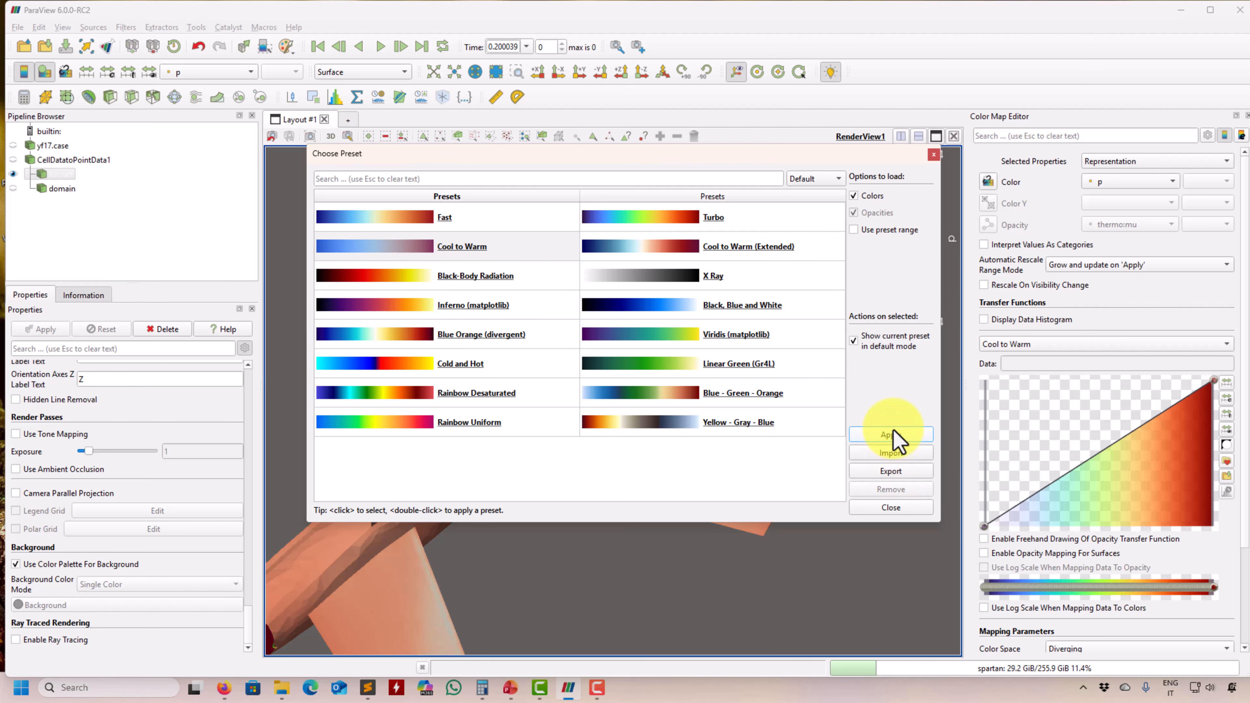
left_click(891, 507)
scroll(709, 375, "down", 5)
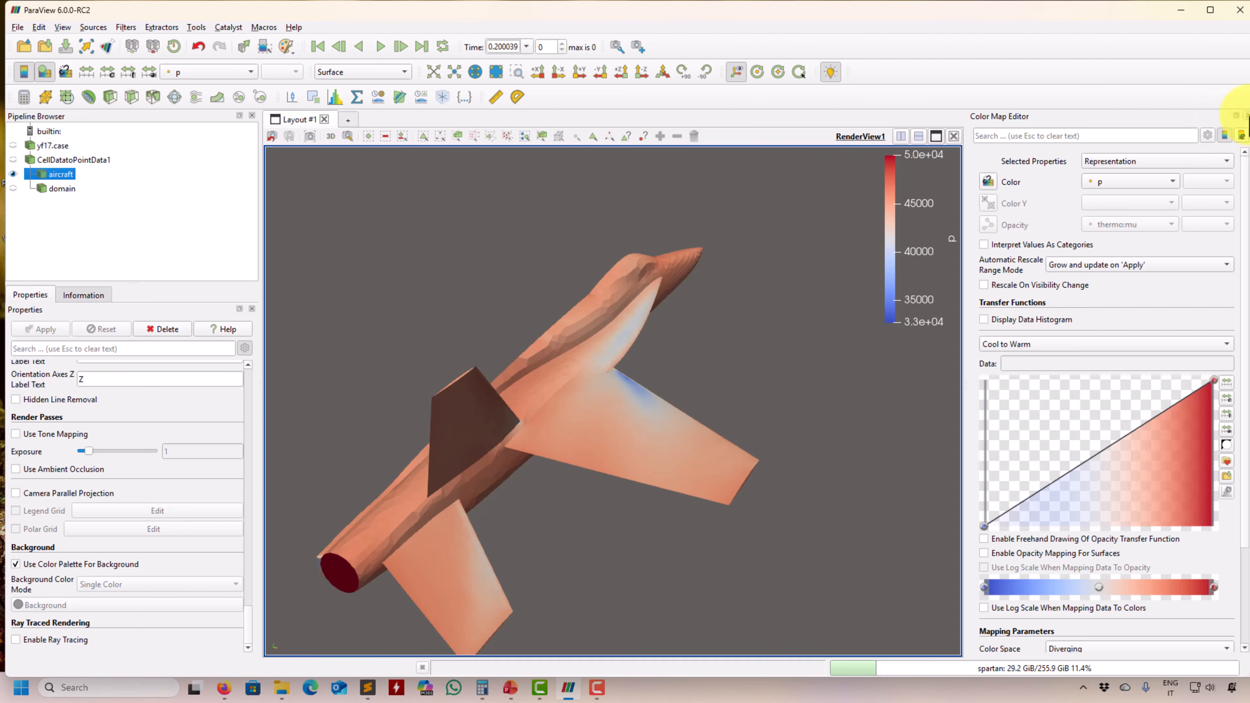
left_click(1245, 117)
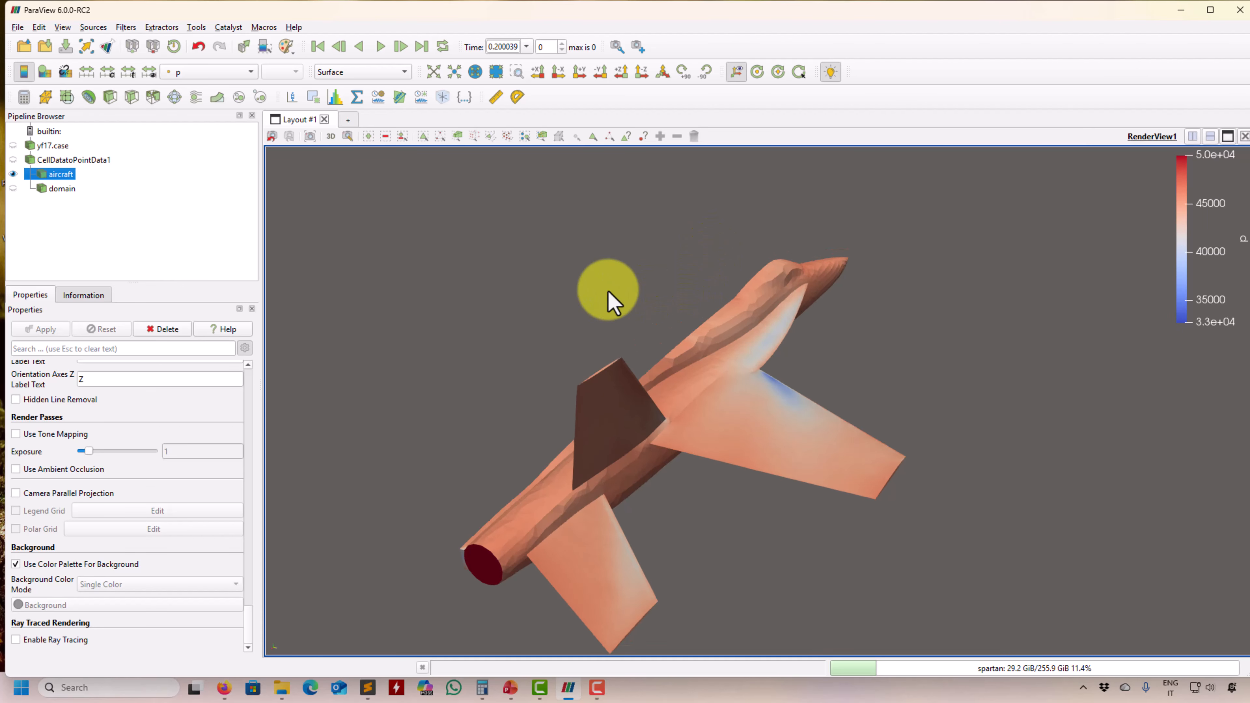
Step: Try slicing the aircraft surface with the default plane, inspect the resulting cut, and delete the slice
left_click(131, 97)
left_click_drag(1074, 521, 1006, 532)
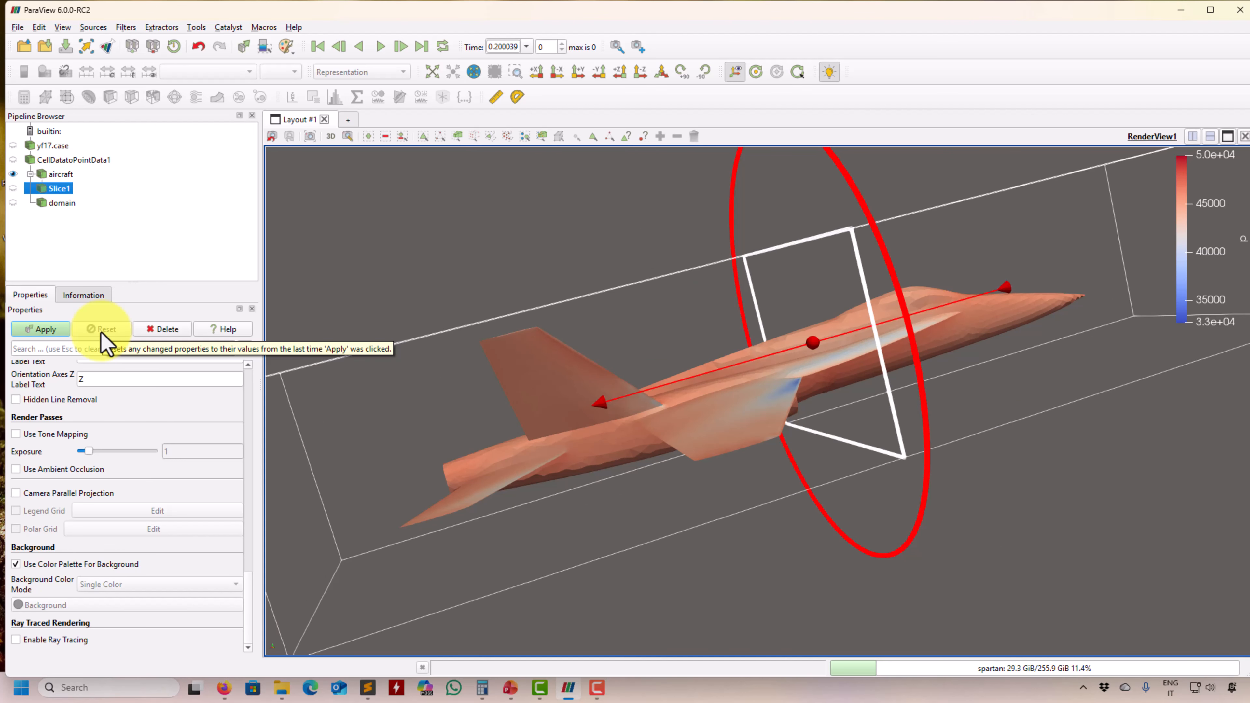
left_click(44, 329)
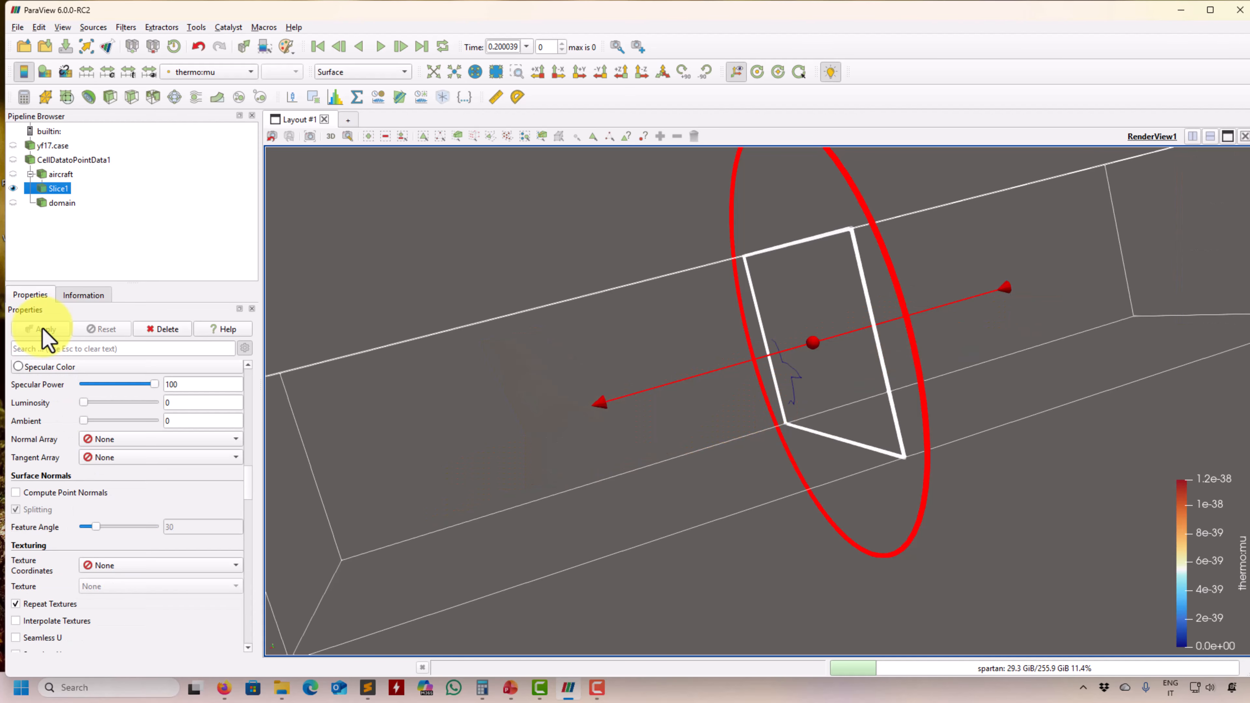
left_click_drag(340, 201, 485, 229)
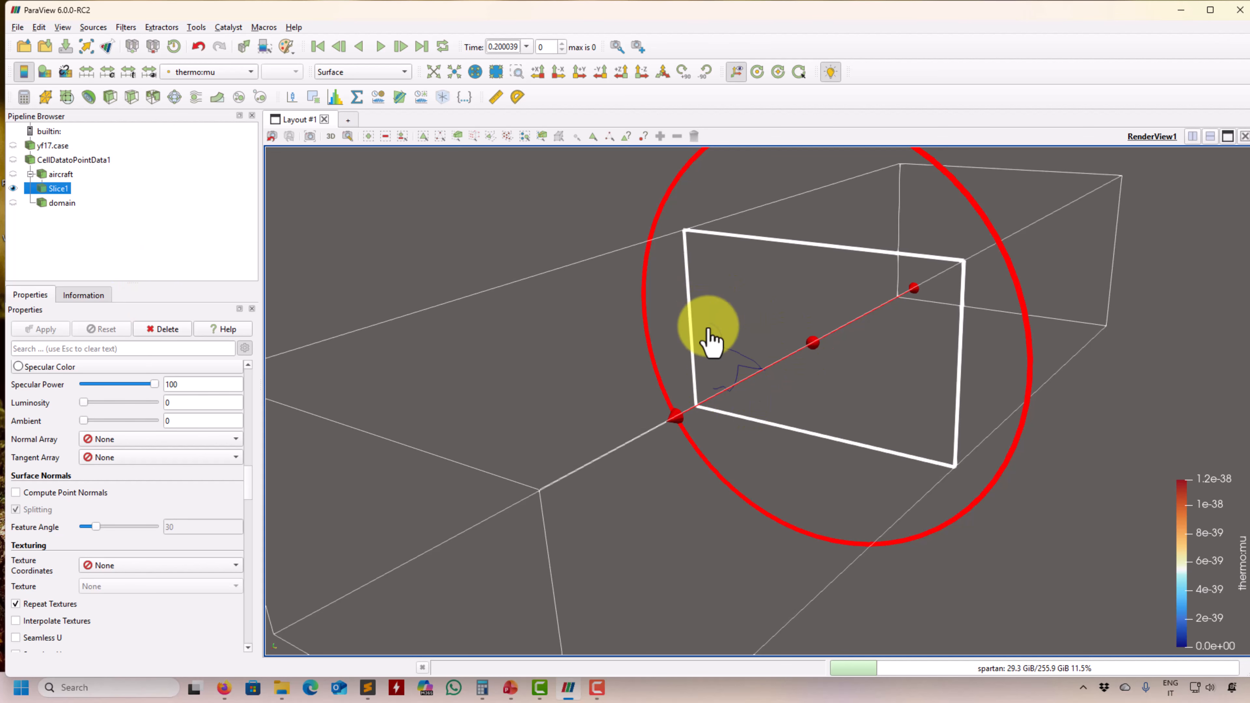
left_click(164, 329)
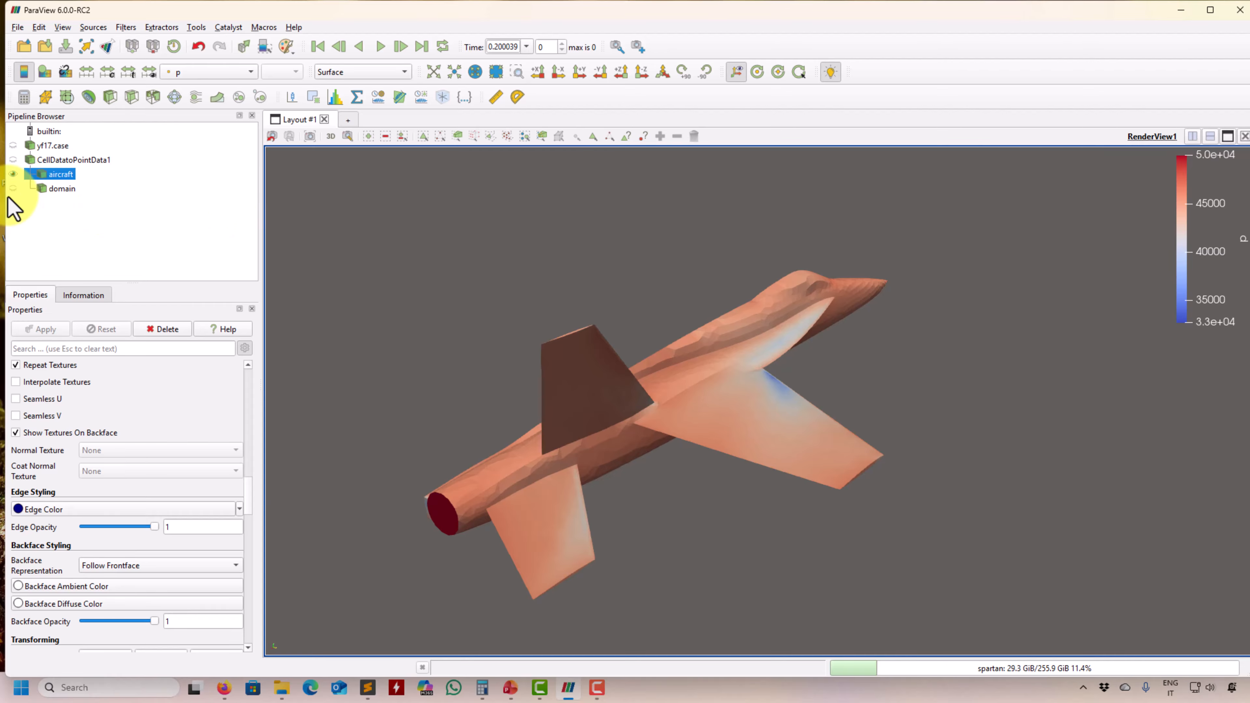
Step: Slice the domain with the default plane whose normal is along X
left_click(55, 189)
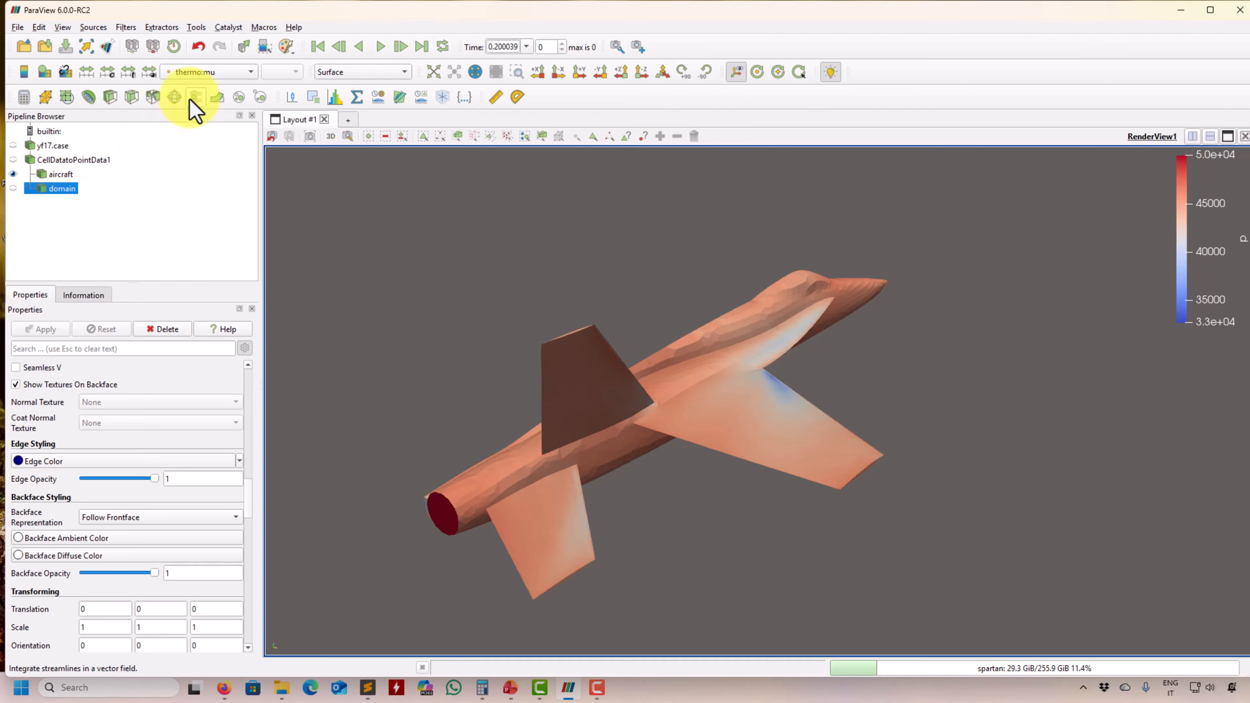
left_click(132, 98)
scroll(383, 336, "down", 10)
left_click_drag(384, 336, 374, 400)
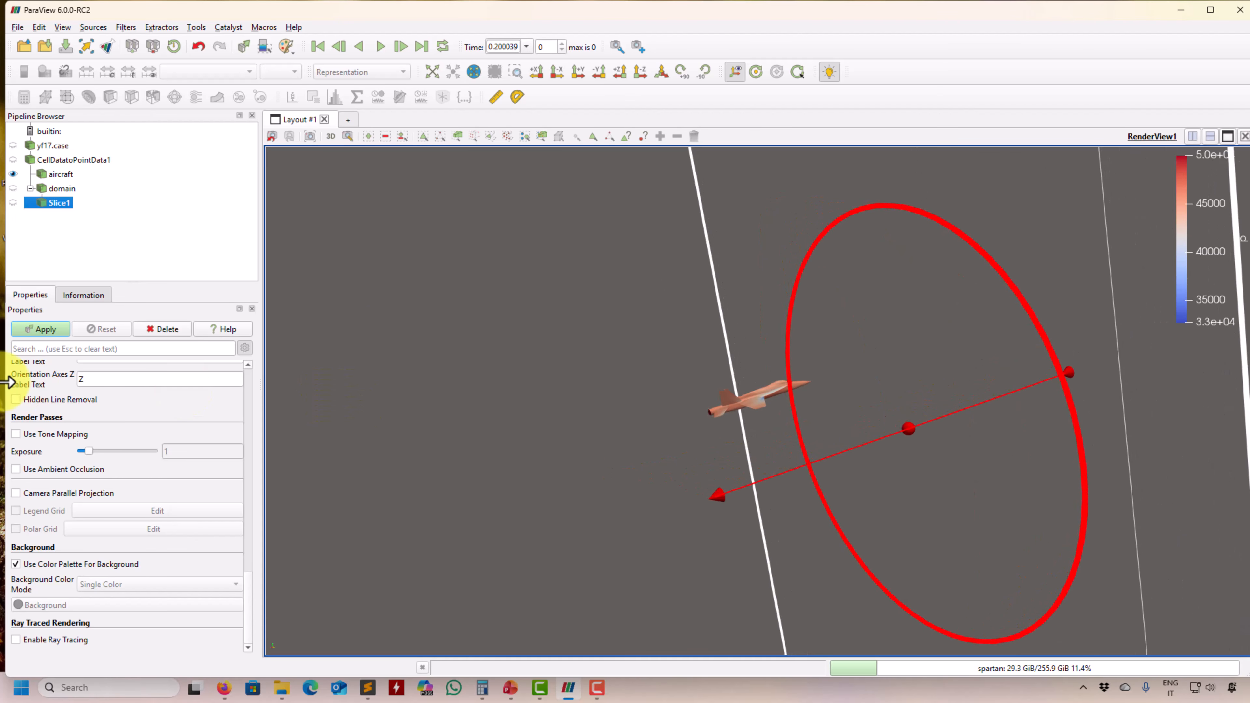
left_click(41, 330)
left_click_drag(446, 418, 510, 424)
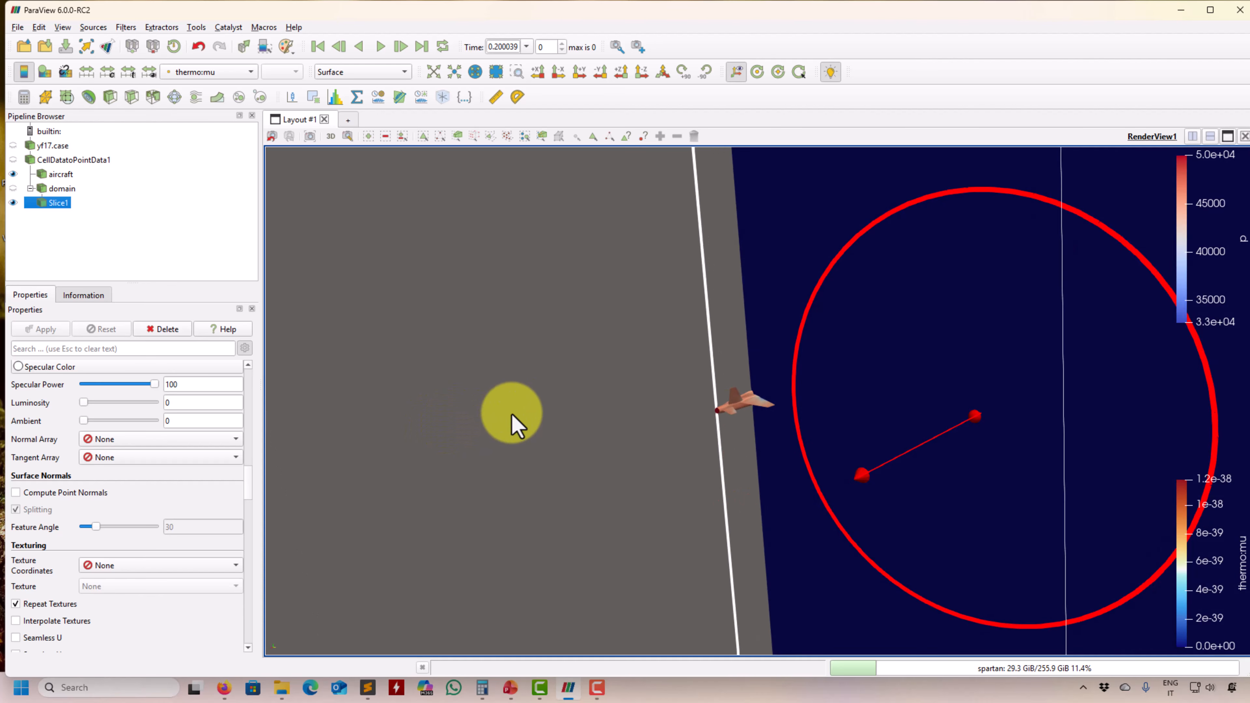
Step: Color the first domain slice by the magnitude of the point-data velocity U
left_click(238, 75)
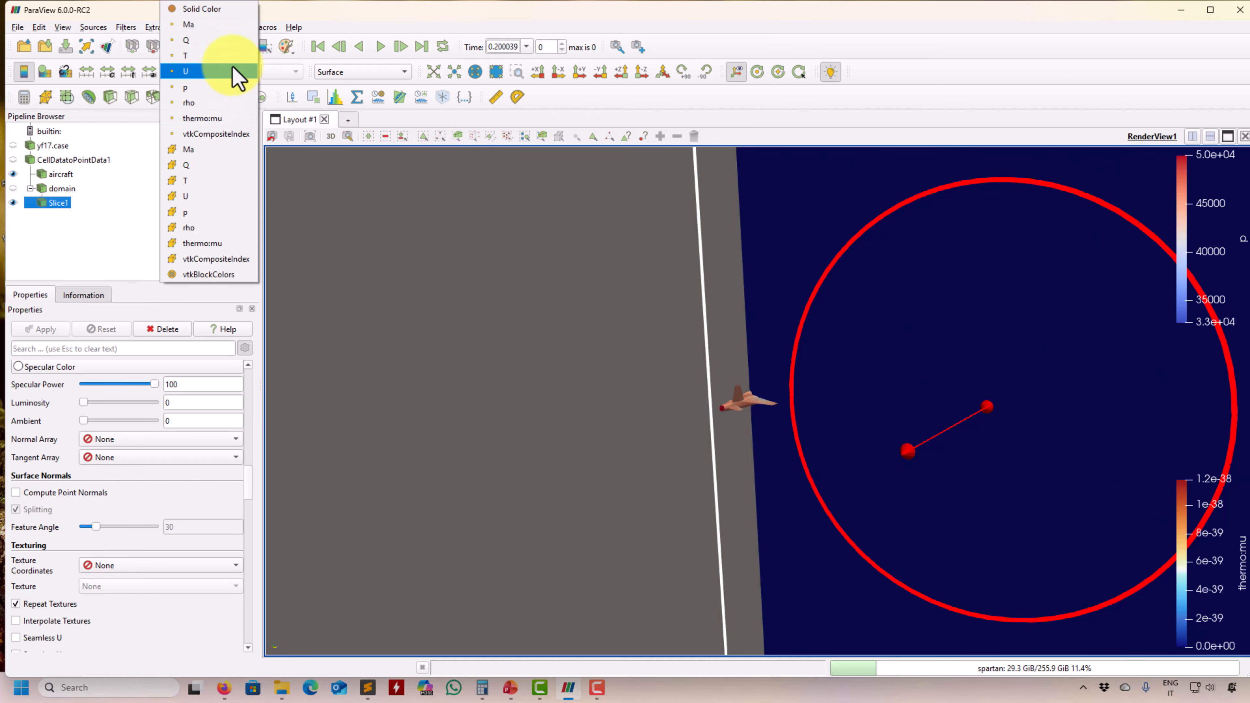
left_click(230, 80)
left_click_drag(353, 308, 68, 204)
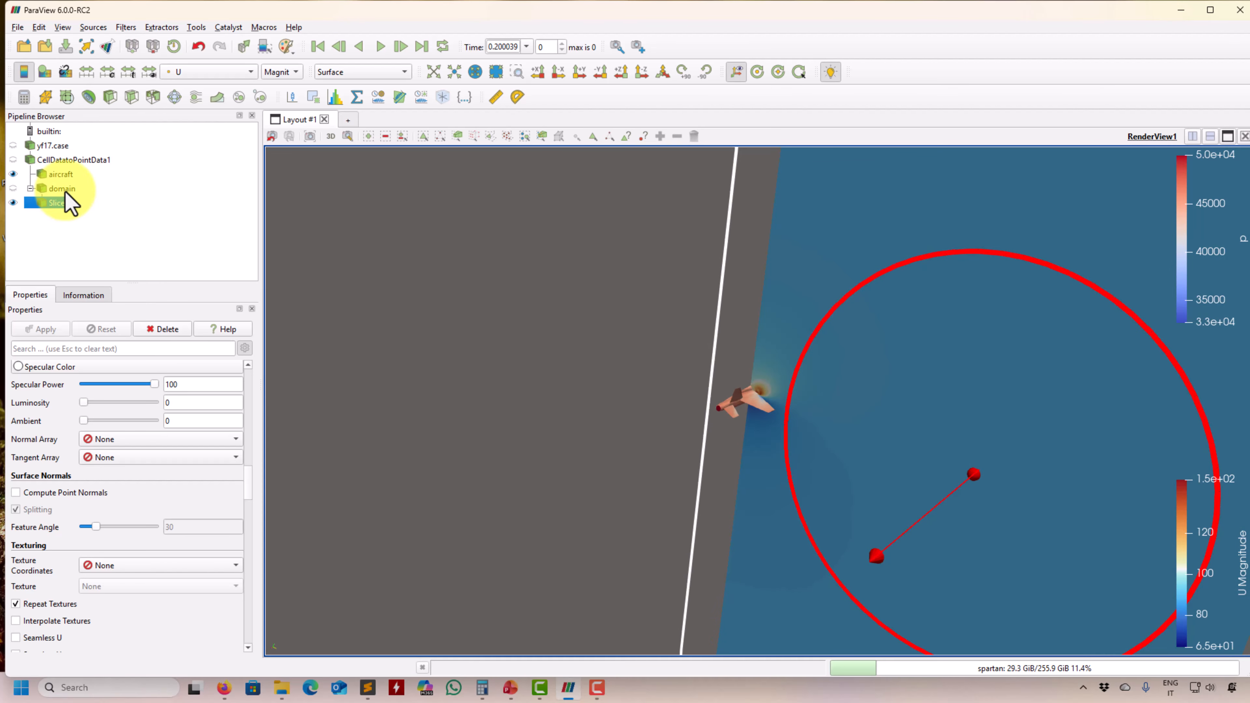
Step: Add a second plane slice through the domain, with its normal set along Z
left_click(64, 190)
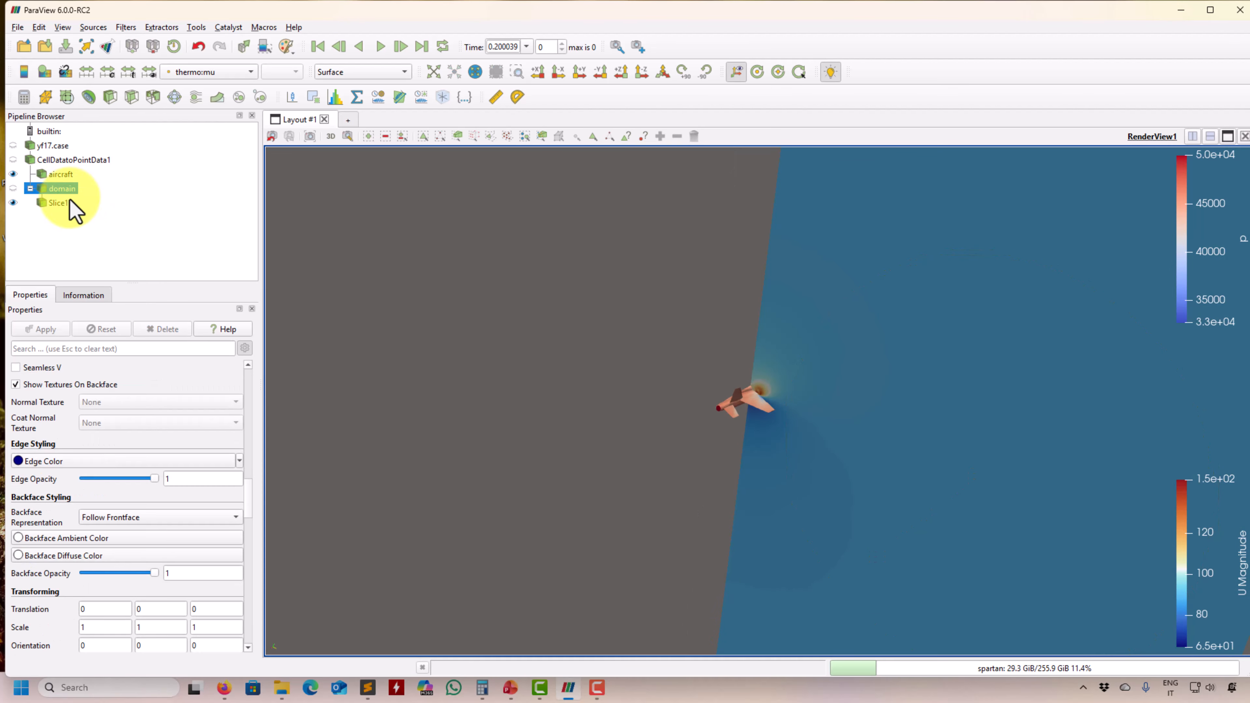
left_click(133, 97)
left_click_drag(251, 586, 256, 350)
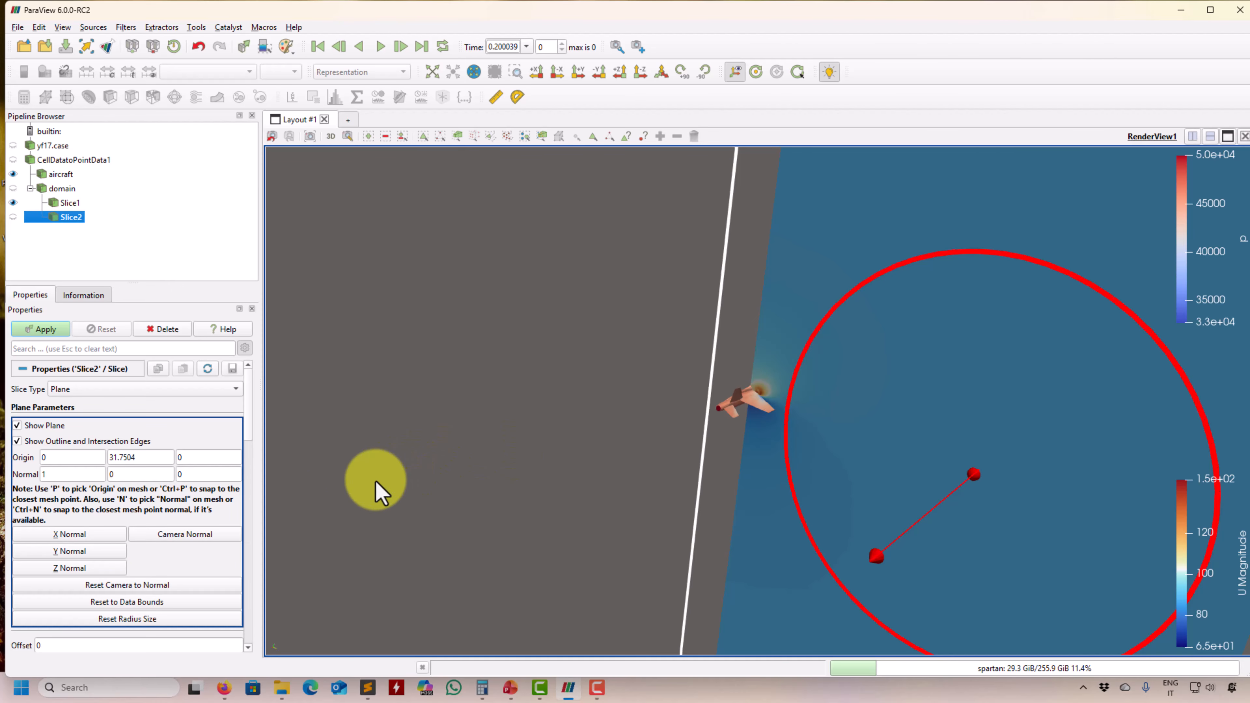
left_click_drag(460, 482, 303, 637)
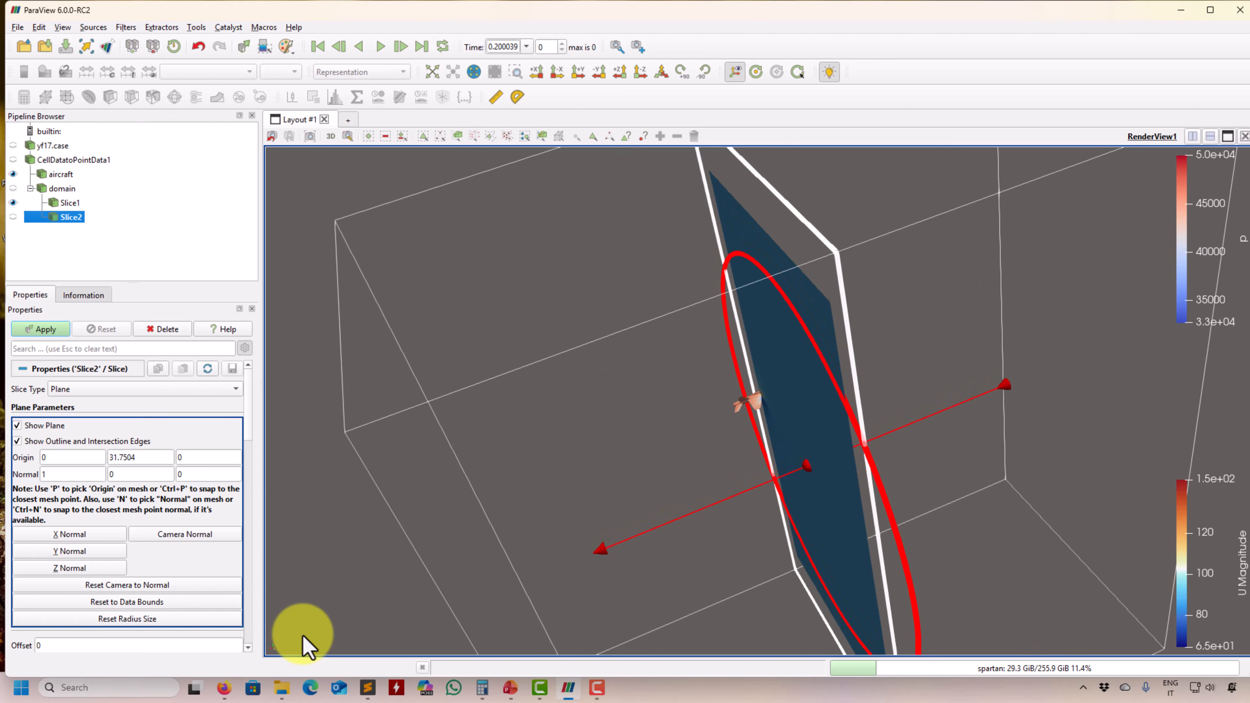
scroll(302, 635, "up", 1)
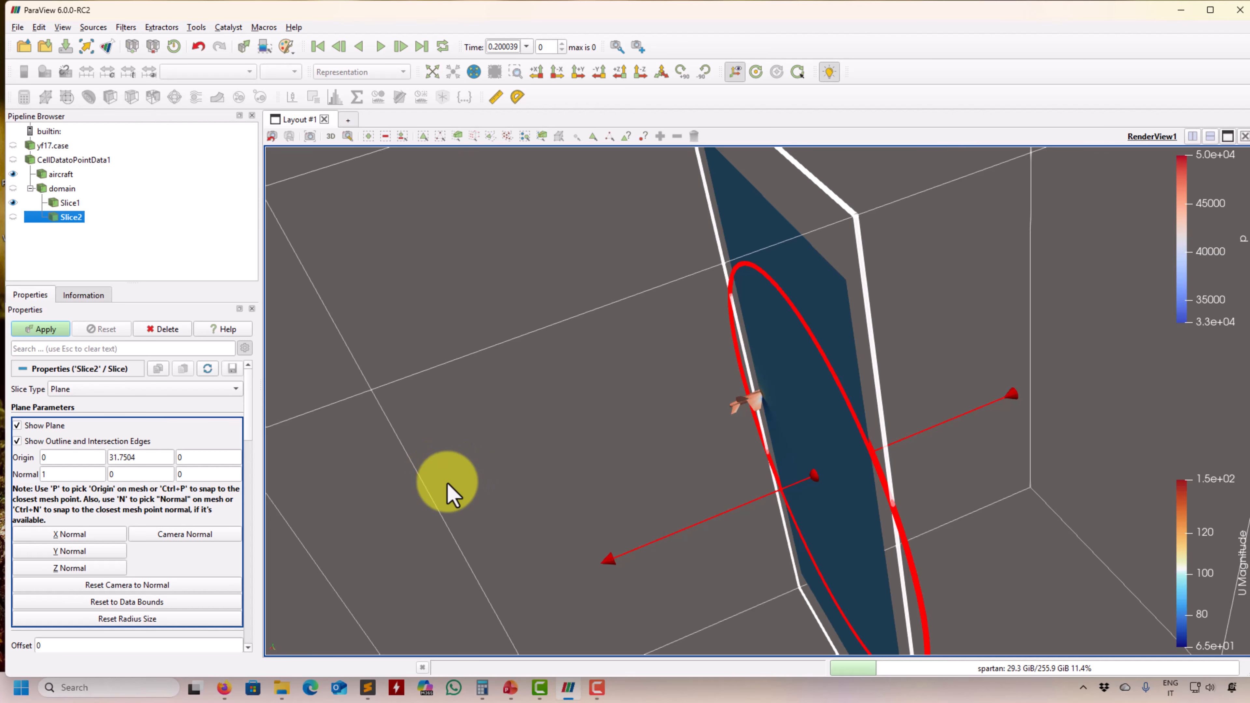
left_click_drag(450, 492, 357, 544)
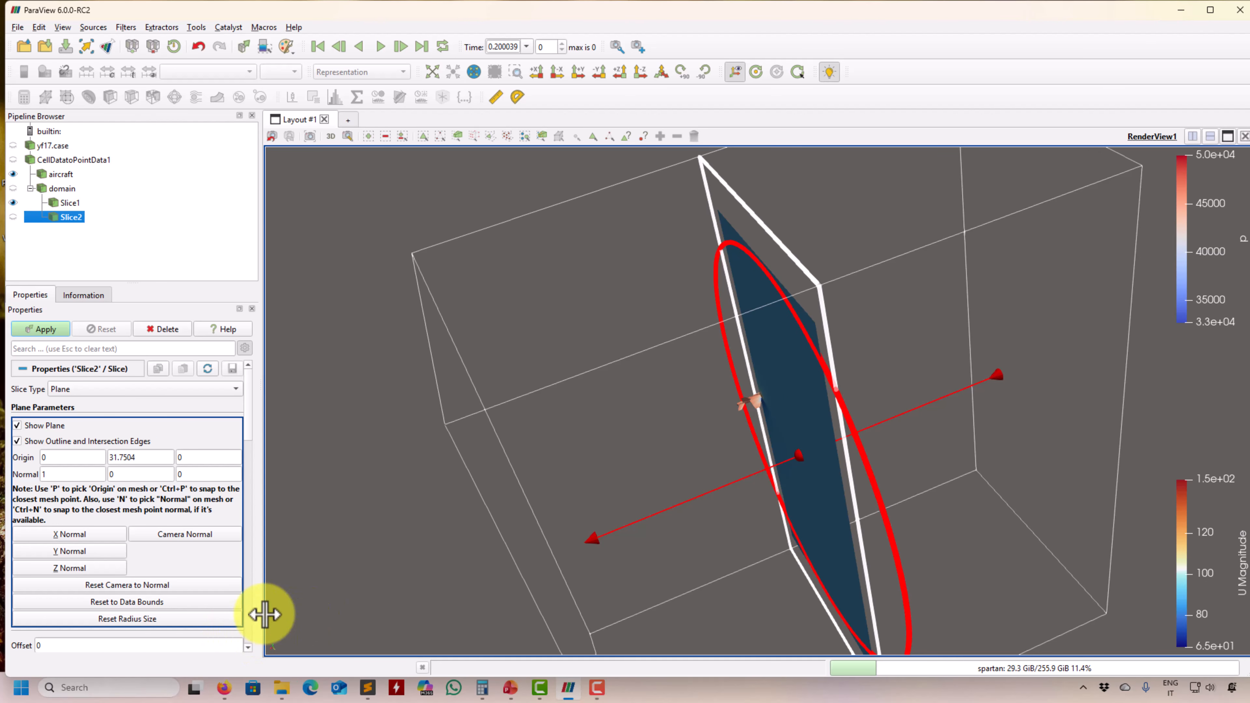
left_click(734, 73)
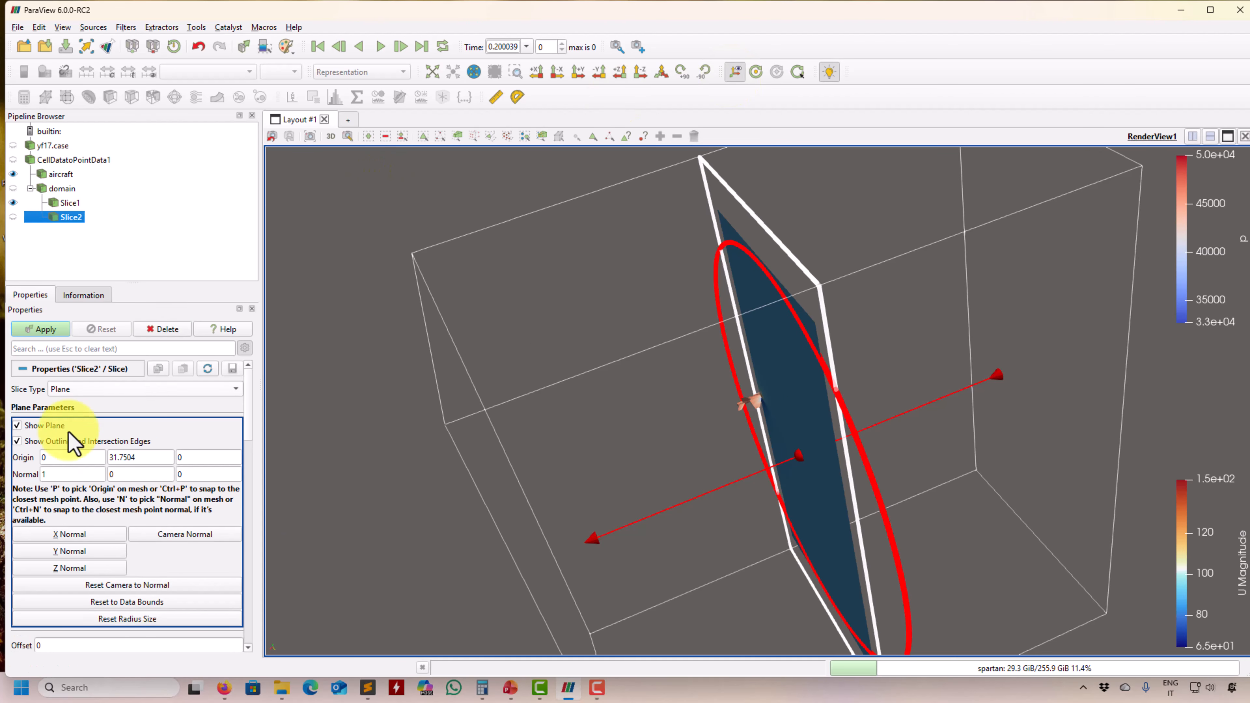
left_click_drag(297, 604, 364, 589)
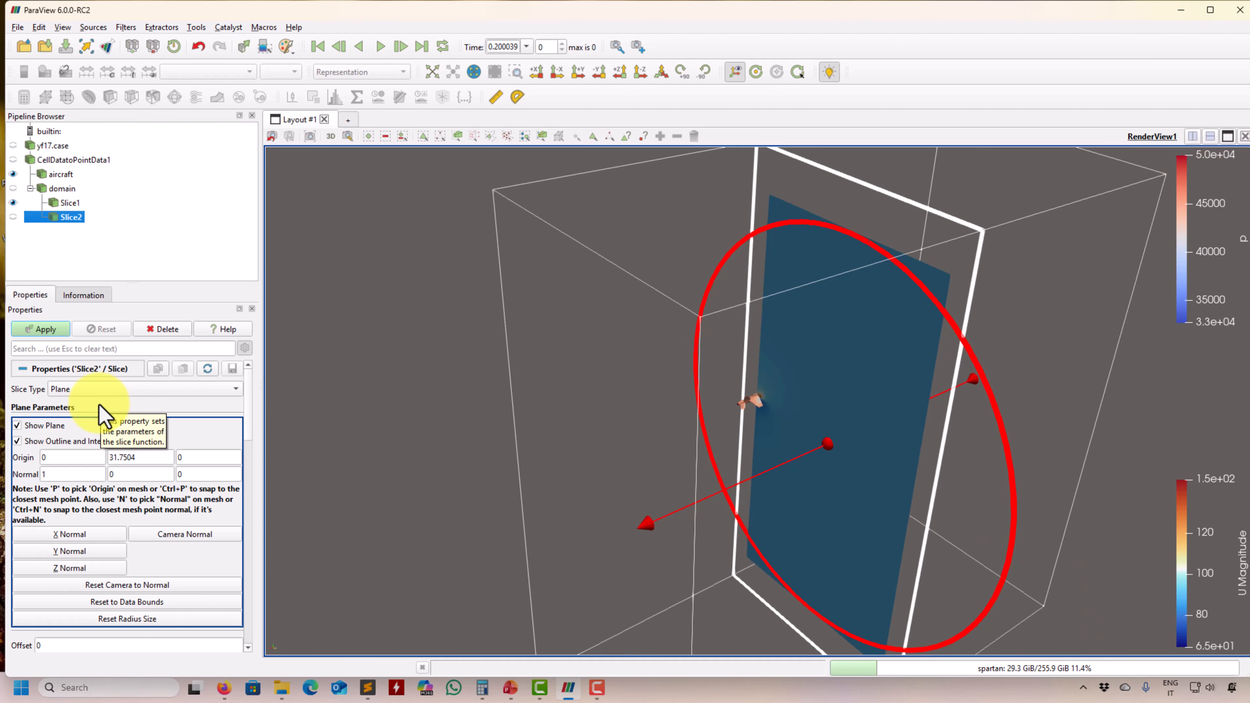
left_click(60, 556)
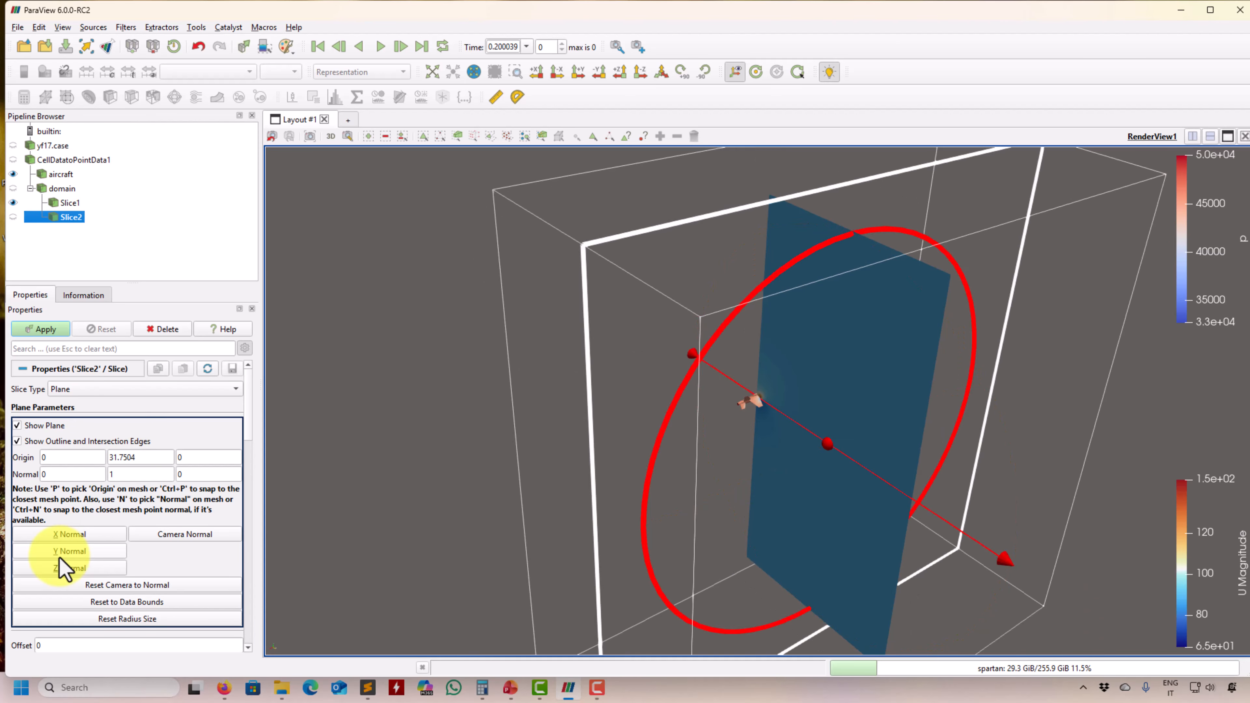
left_click(62, 568)
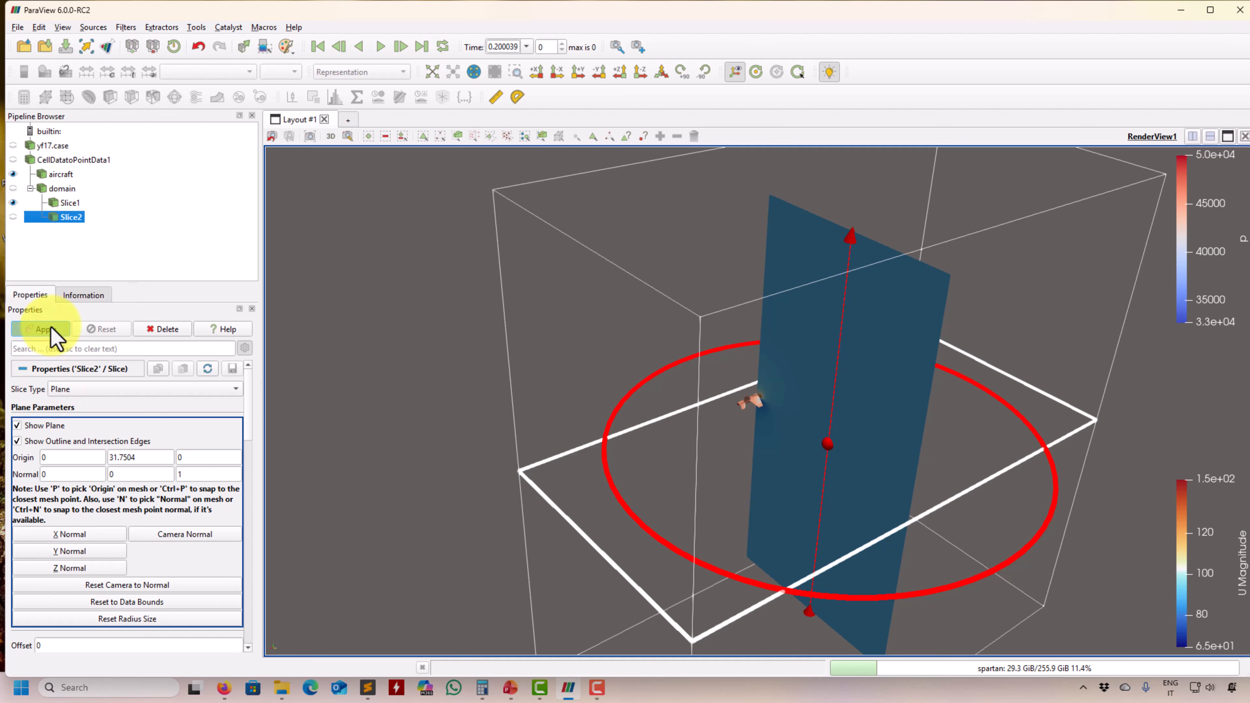
Step: Color the Z-normal domain slice by the point-data Mach number Ma
left_click(203, 71)
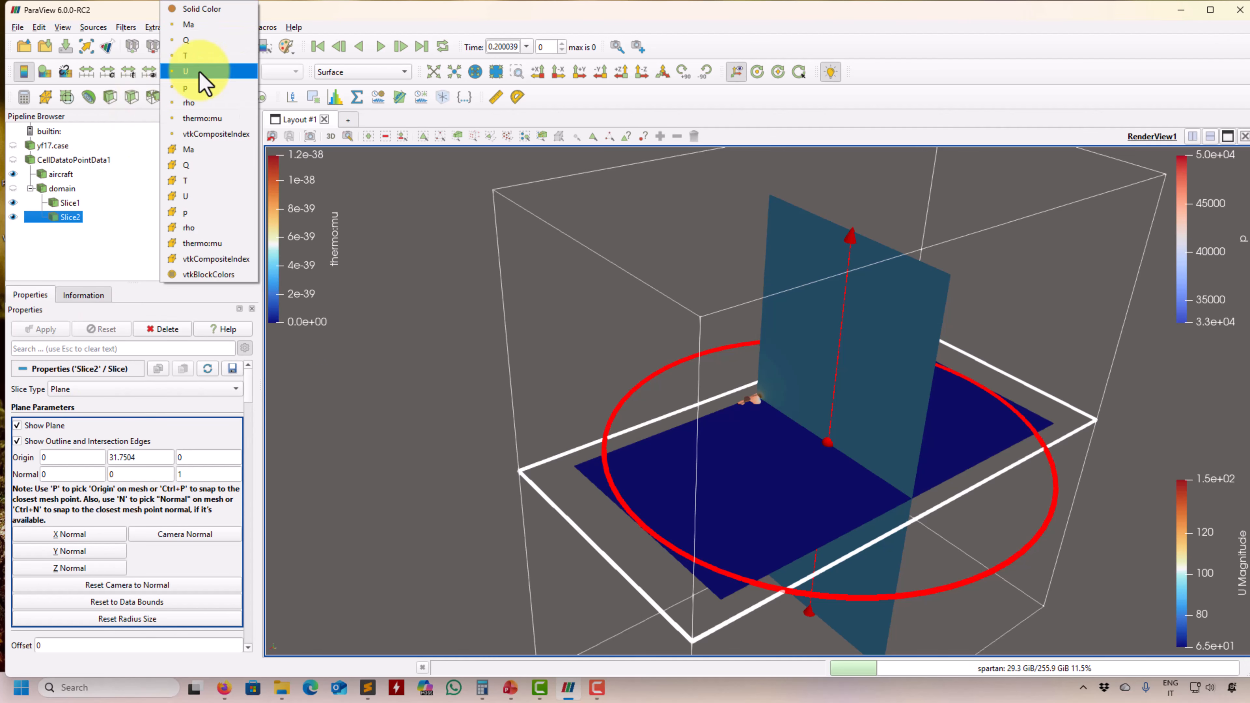
left_click(202, 27)
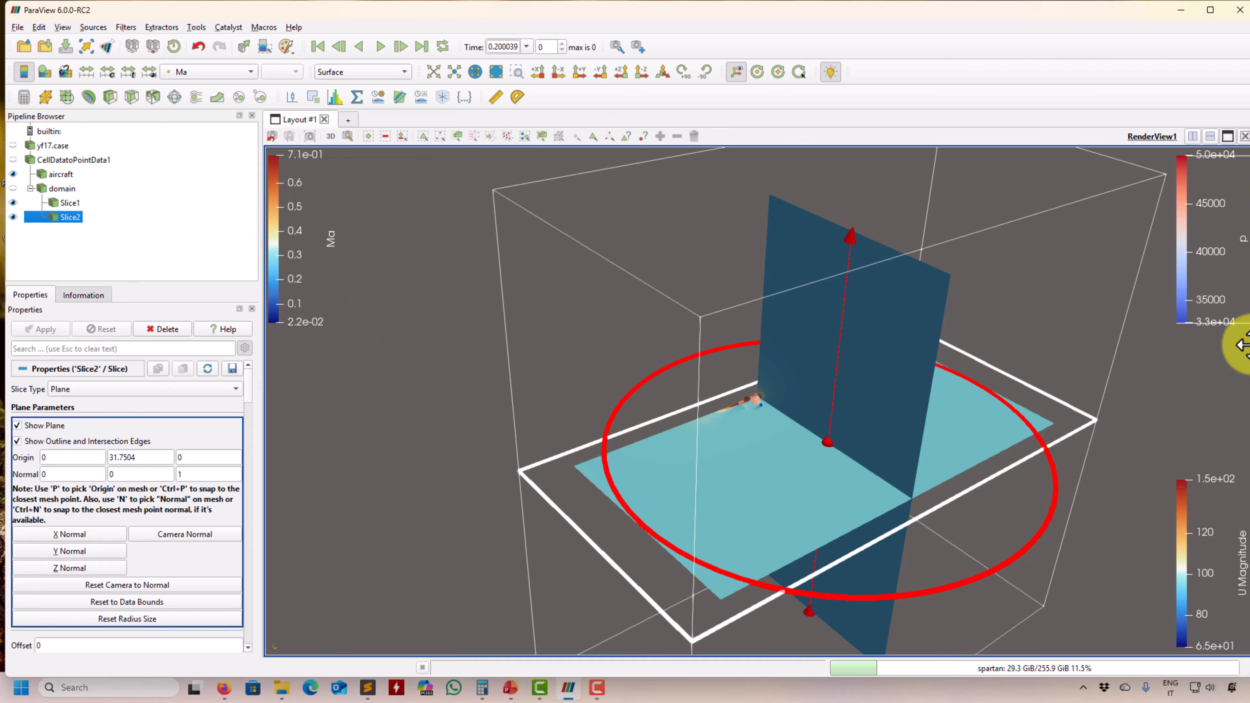
left_click_drag(348, 557, 390, 564)
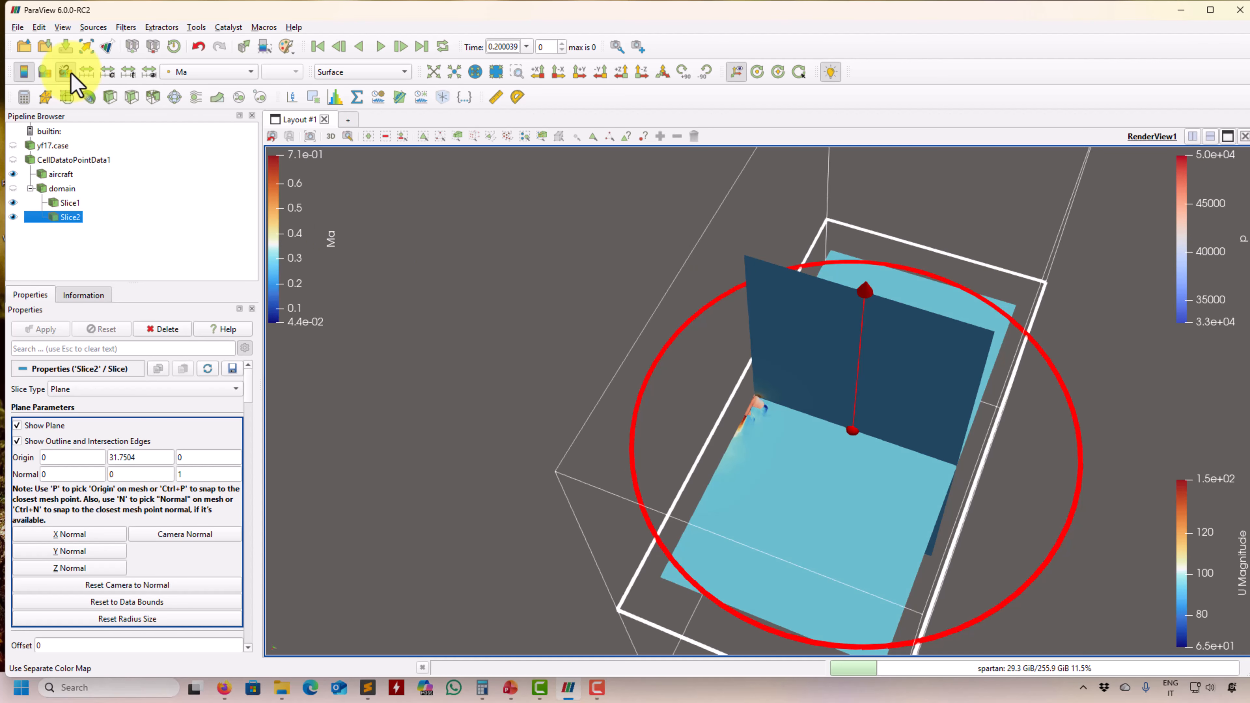
Step: Apply the Turbo preset to the second slice's Ma color map, closing the Color Map Editor when done
left_click(49, 74)
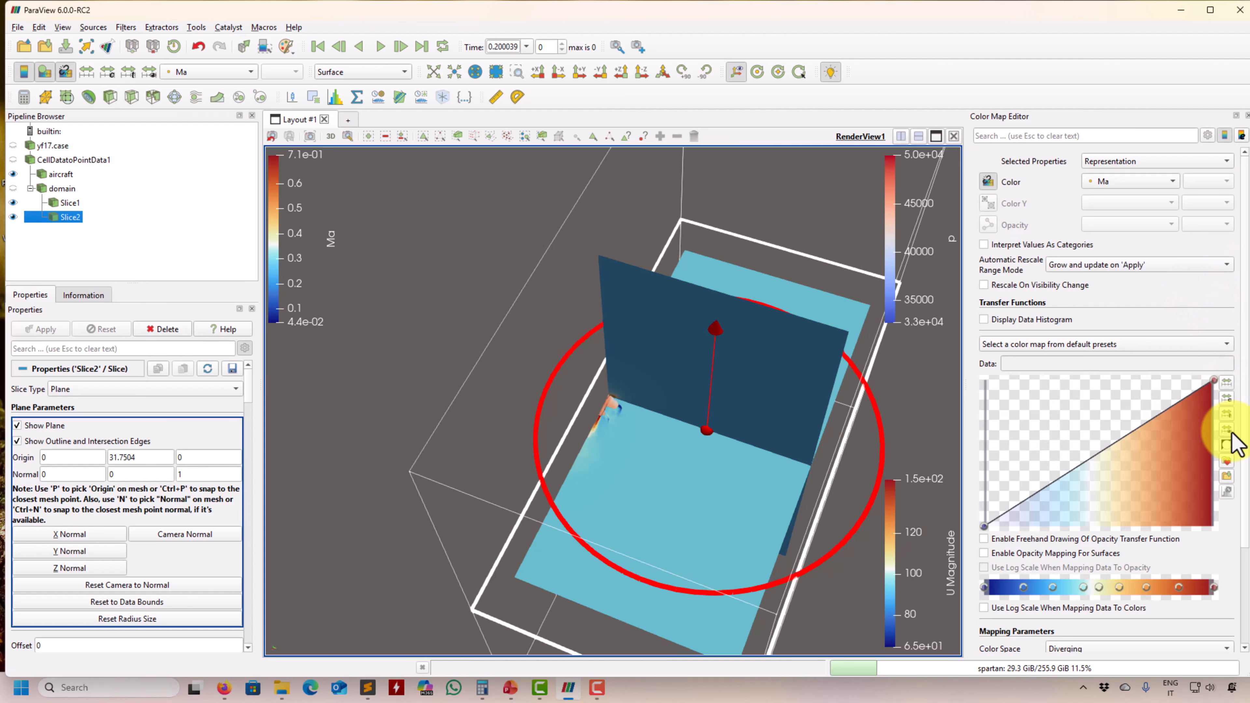
left_click(1226, 476)
left_click(640, 217)
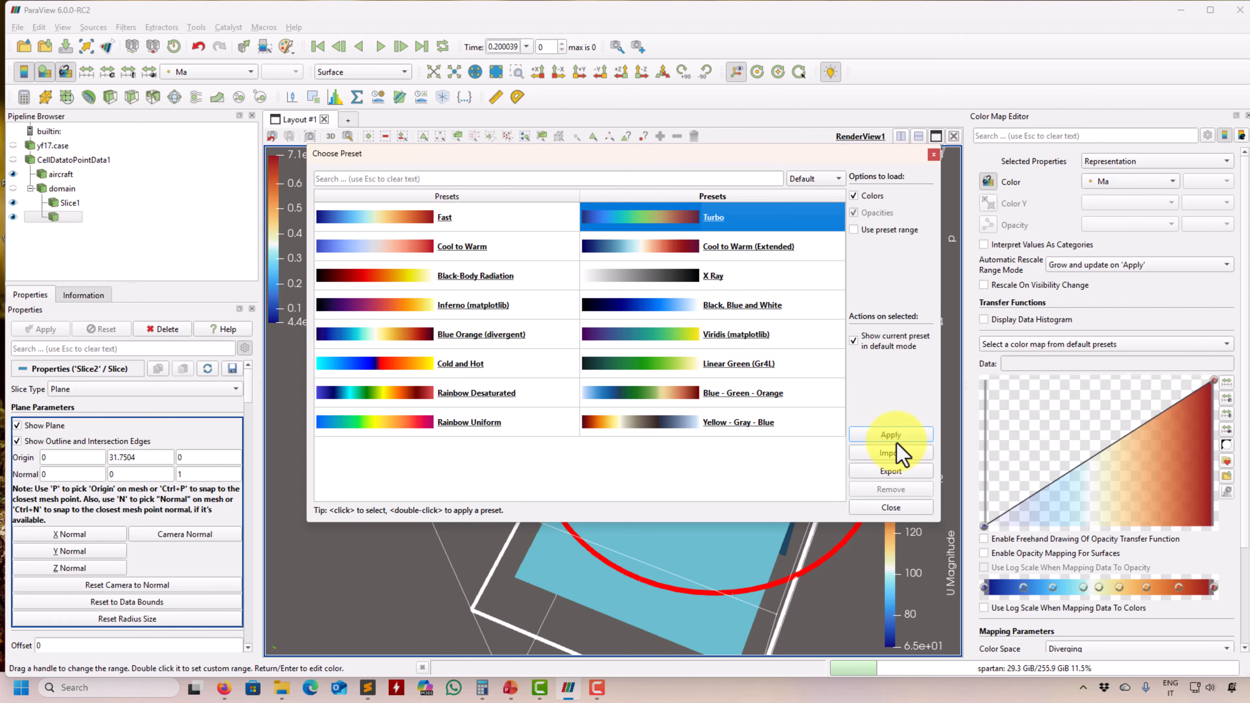
left_click(893, 438)
left_click(891, 507)
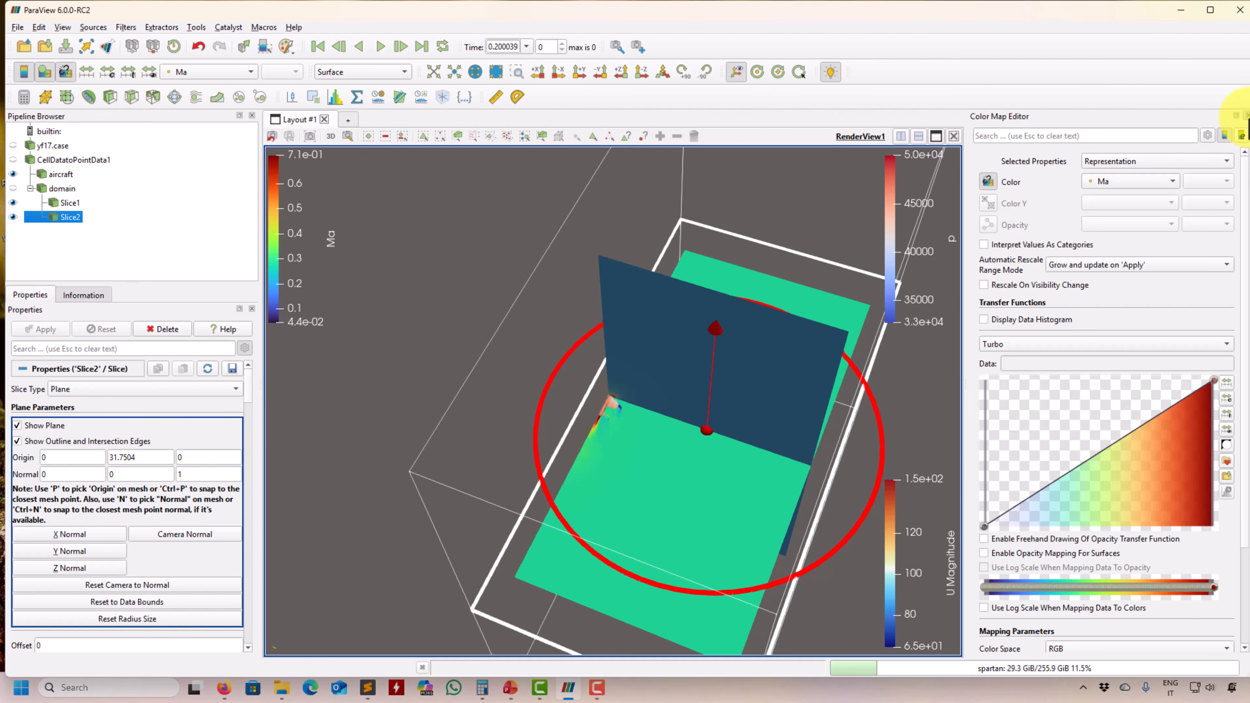
left_click(1246, 116)
left_click_drag(558, 405, 334, 463)
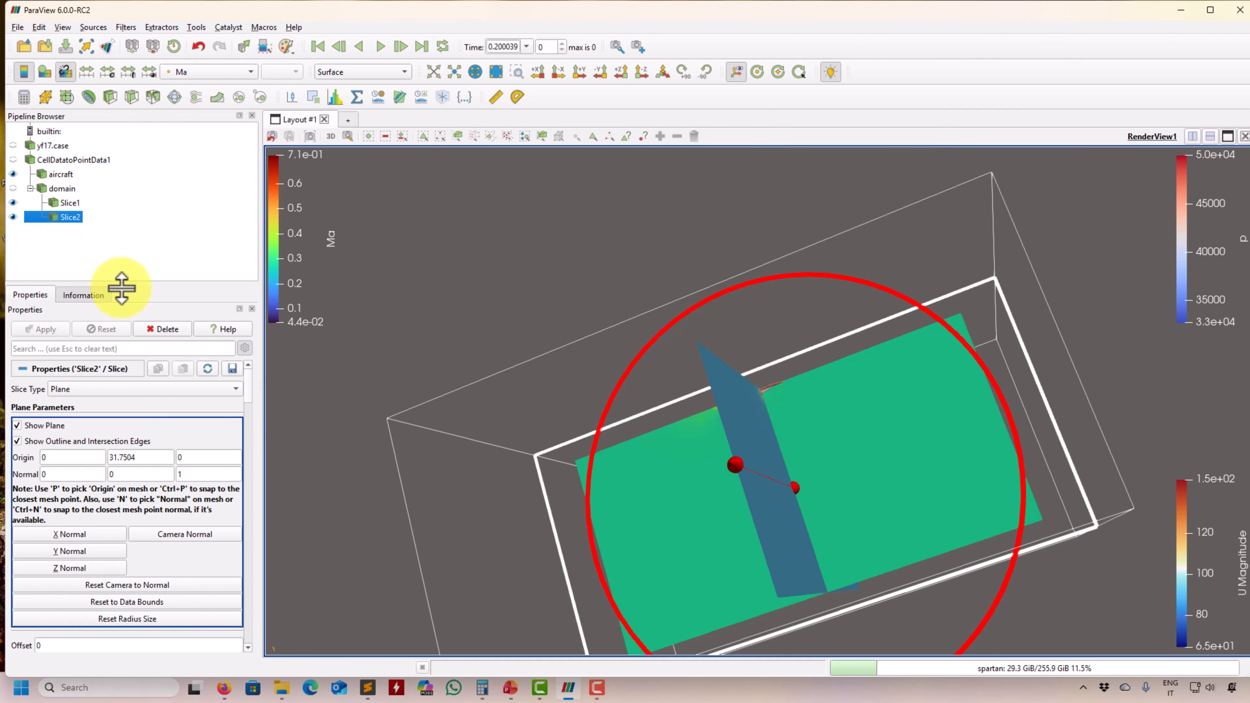
Step: Delete both domain slices and hide the domain so only the aircraft is displayed
left_click(163, 329)
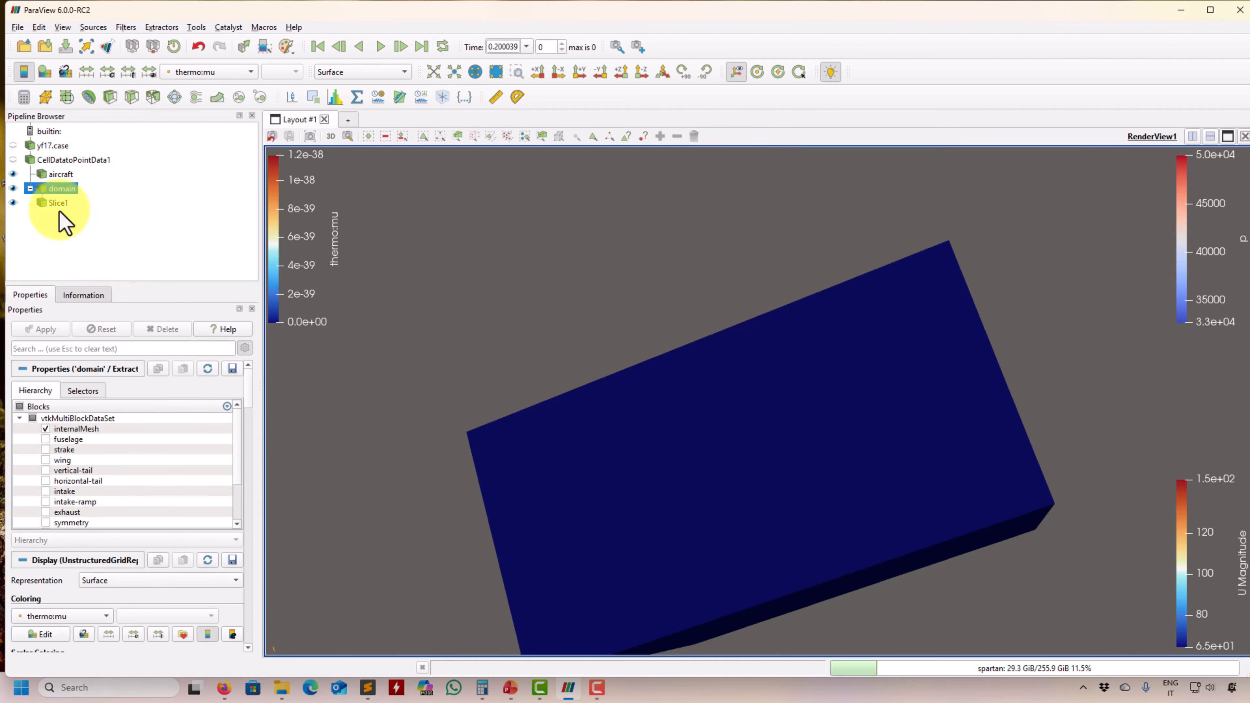
left_click(58, 203)
left_click(173, 330)
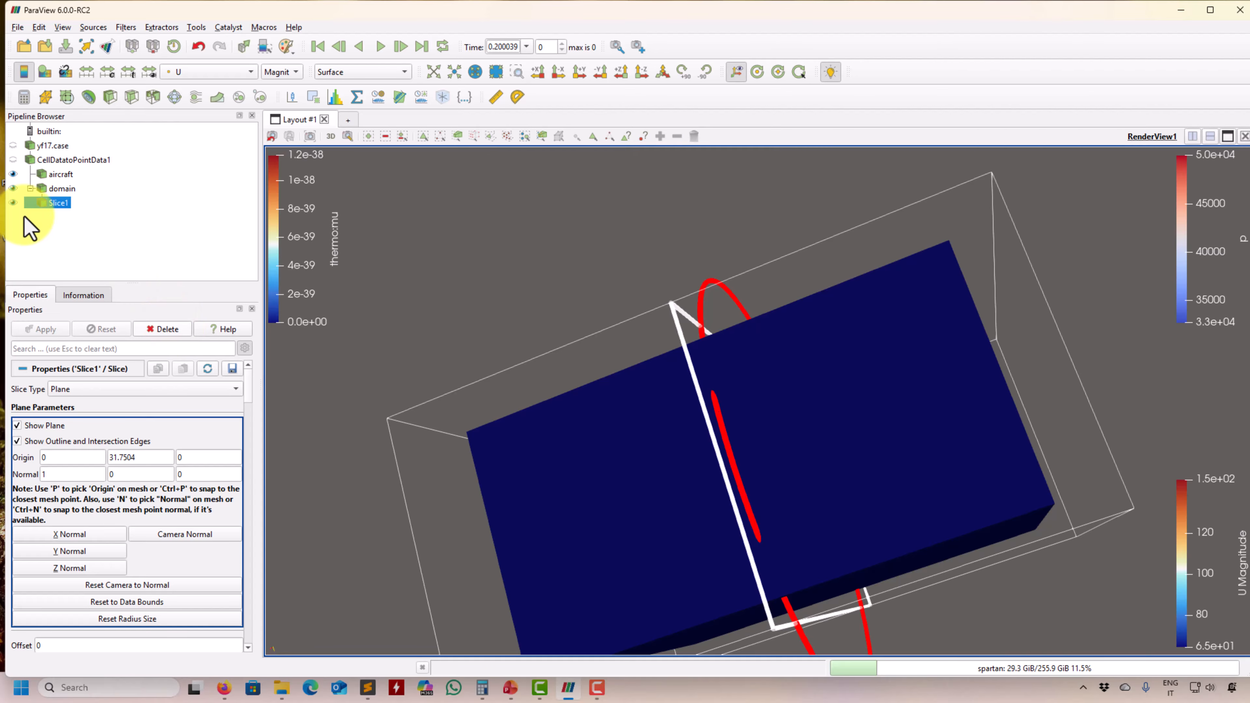
left_click(13, 189)
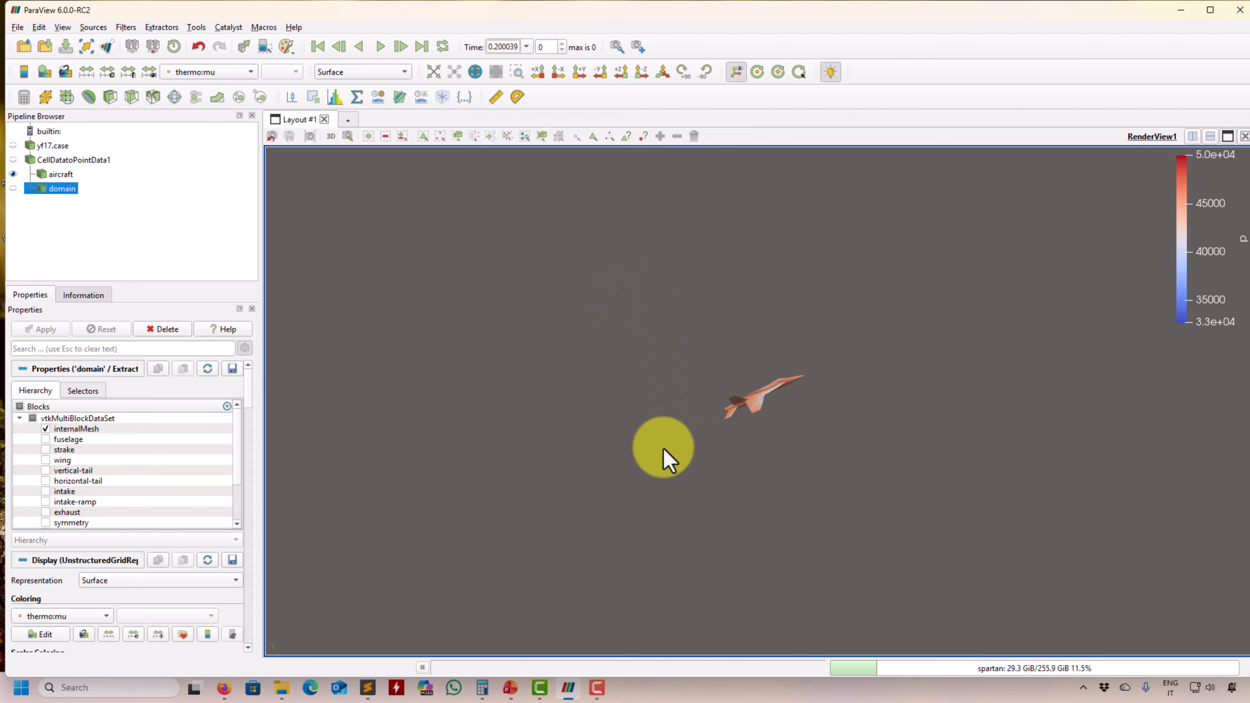
Step: Start a plane slice of the domain and clear its list of offset values
scroll(611, 590, "up", 10)
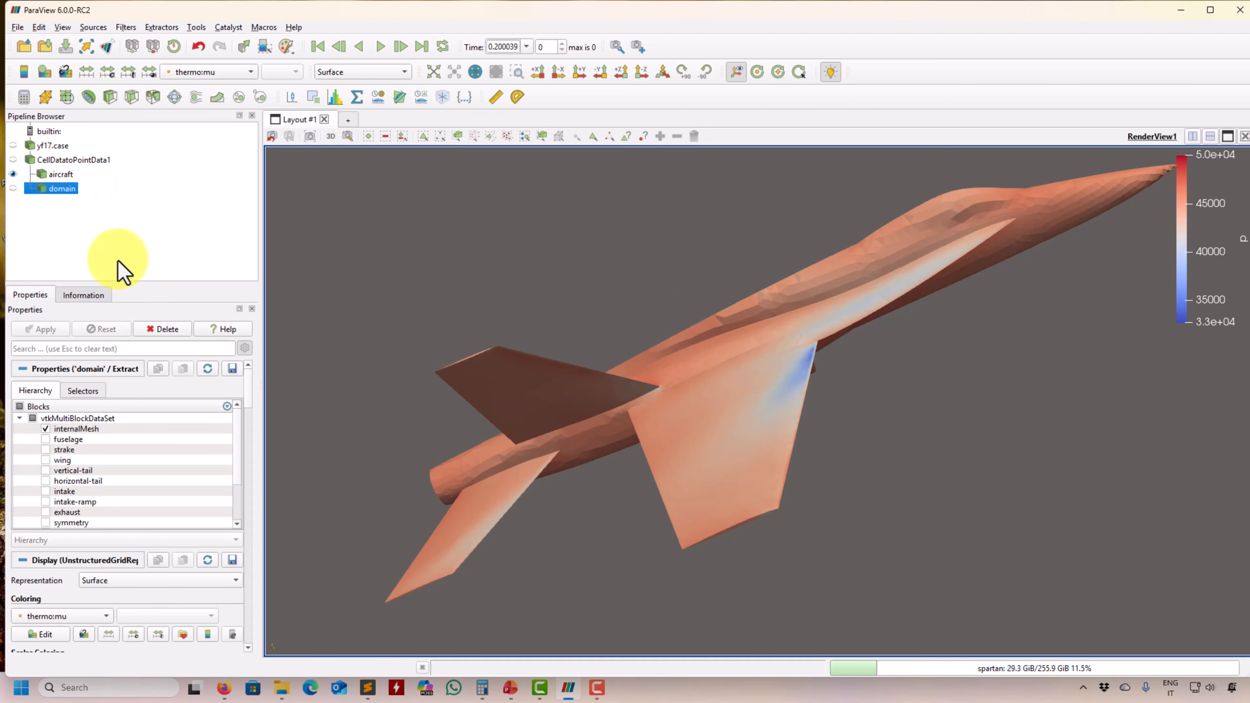
left_click(131, 101)
scroll(479, 293, "down", 6)
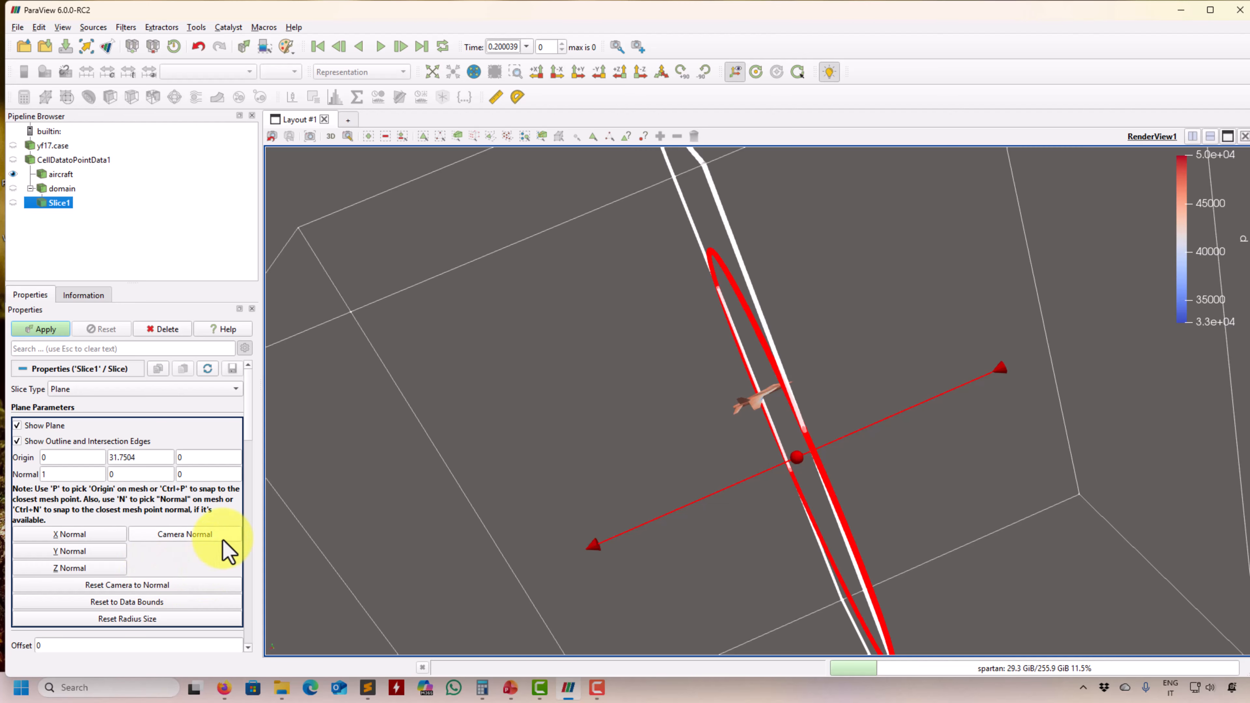
scroll(257, 460, "down", 5)
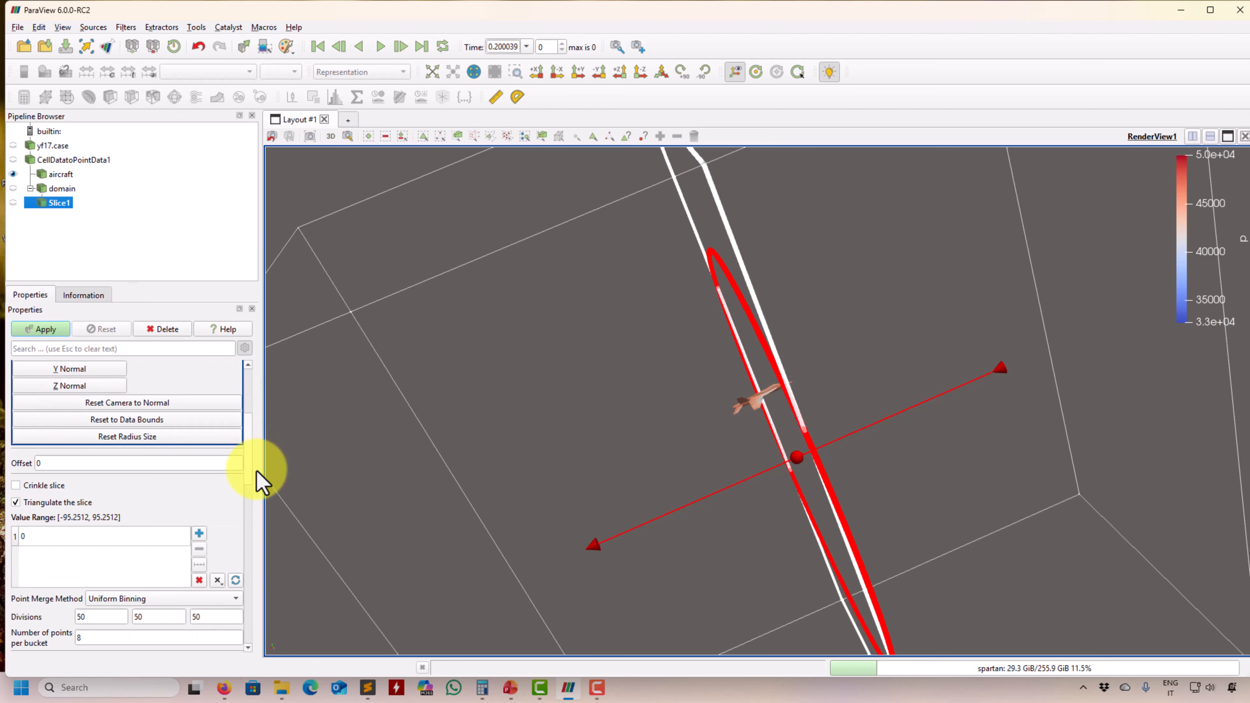
scroll(258, 481, "down", 2)
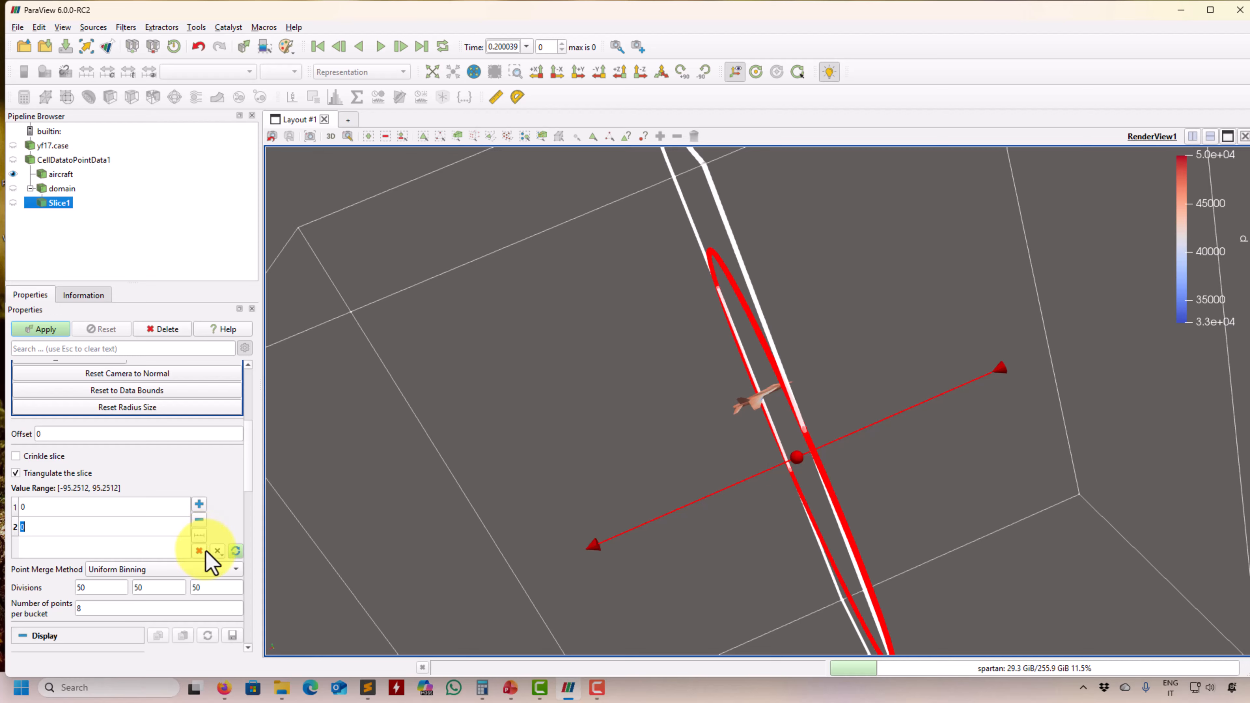
left_click(203, 551)
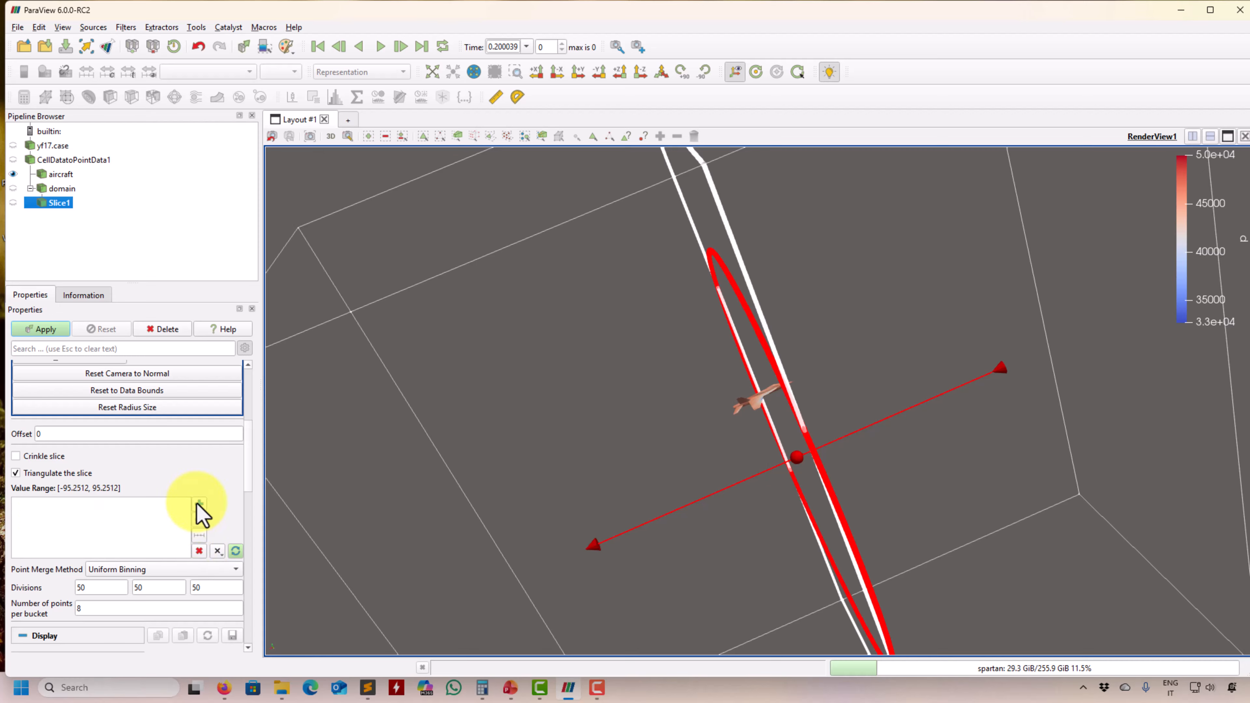
Step: Generate a linear series of 10 slice offsets from -95.2512 to 95.2512 and apply the slice
left_click(200, 537)
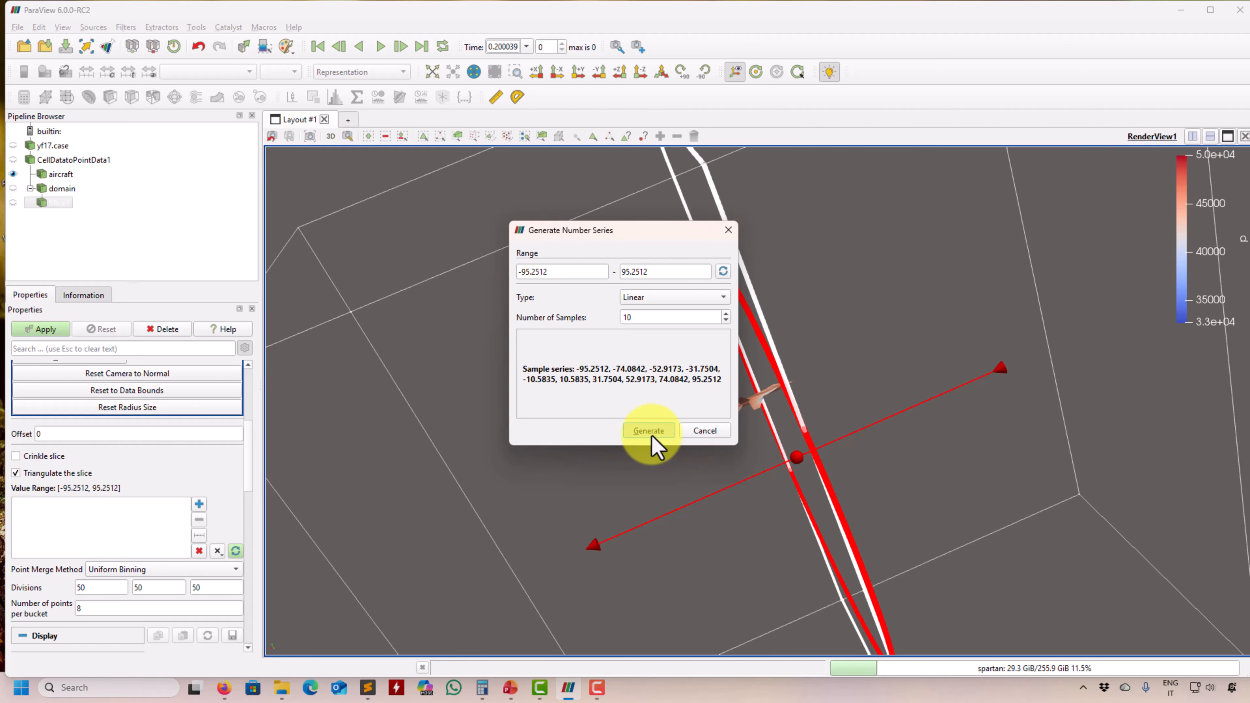
left_click(648, 300)
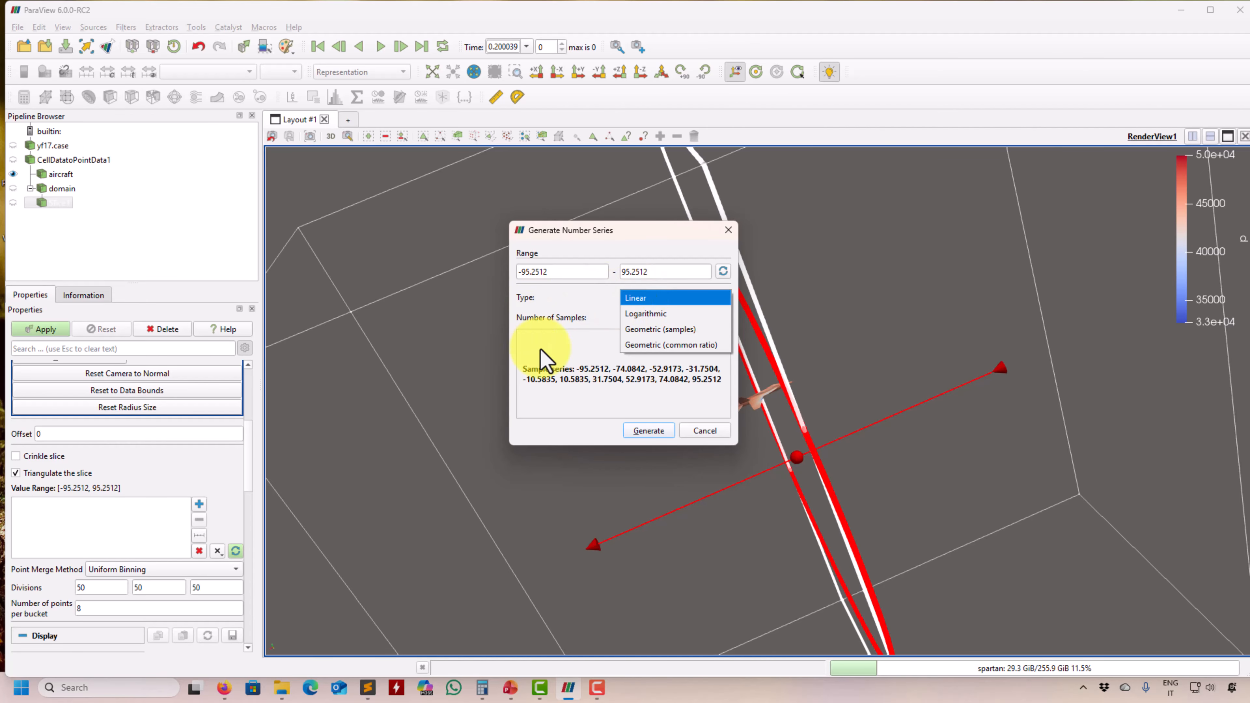
left_click(640, 298)
left_click(648, 438)
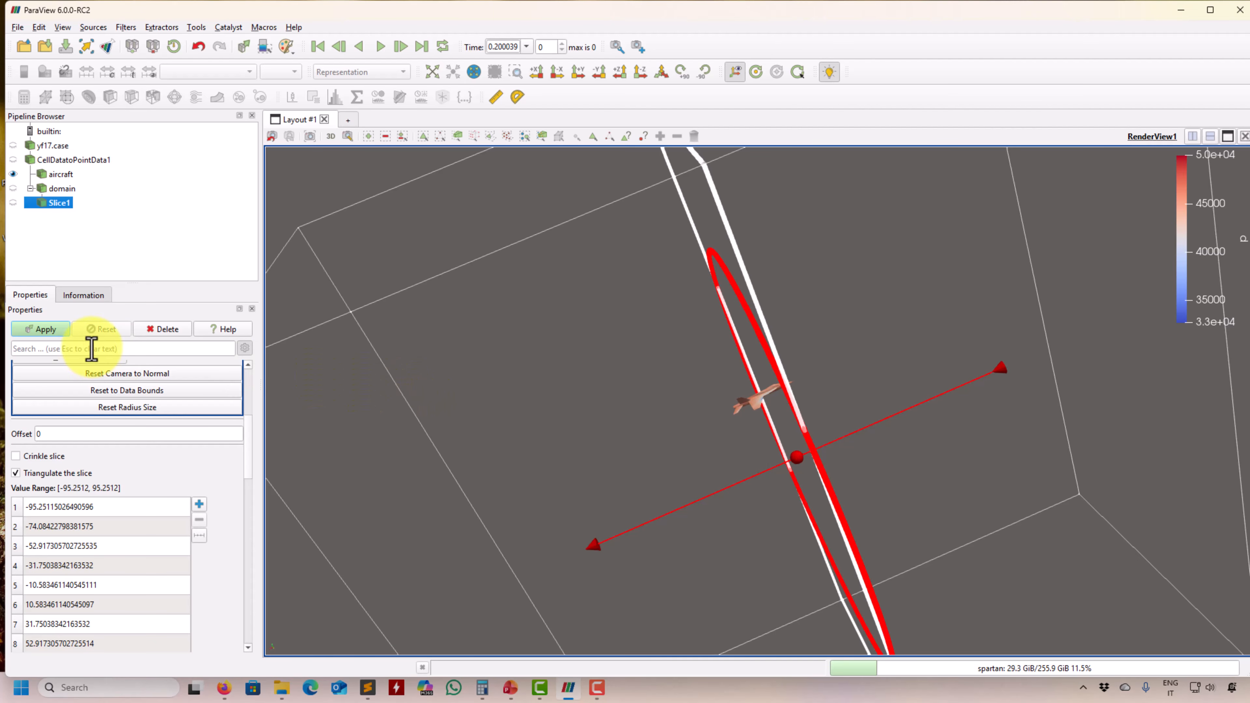
left_click(52, 329)
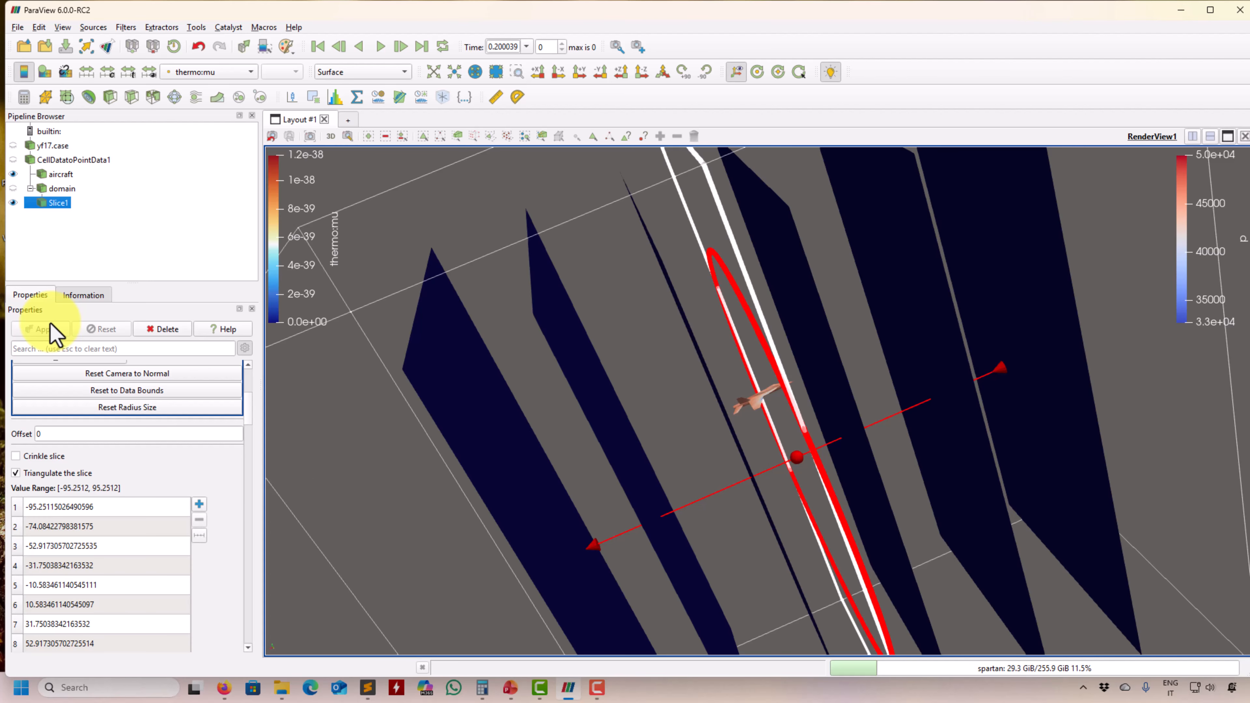
left_click_drag(299, 574, 274, 536)
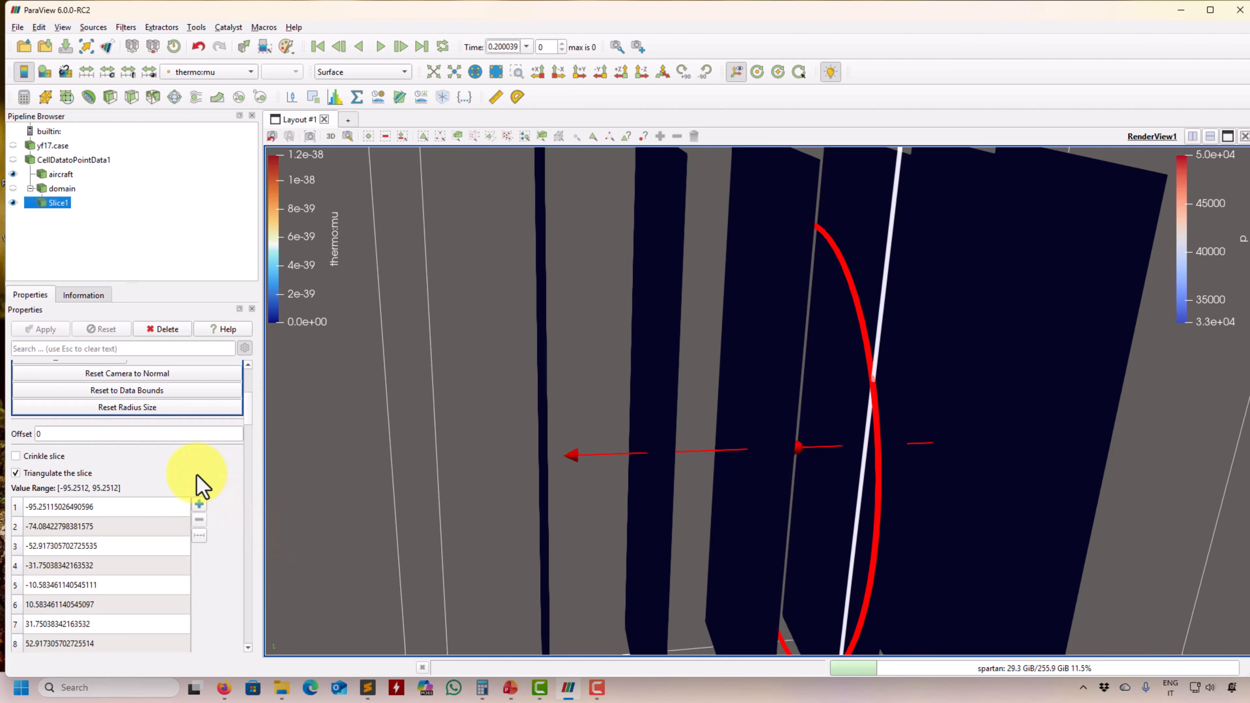
Step: Clear the slice's offset series and apply, delete the slice, and hide the domain again
scroll(224, 519, "down", 3)
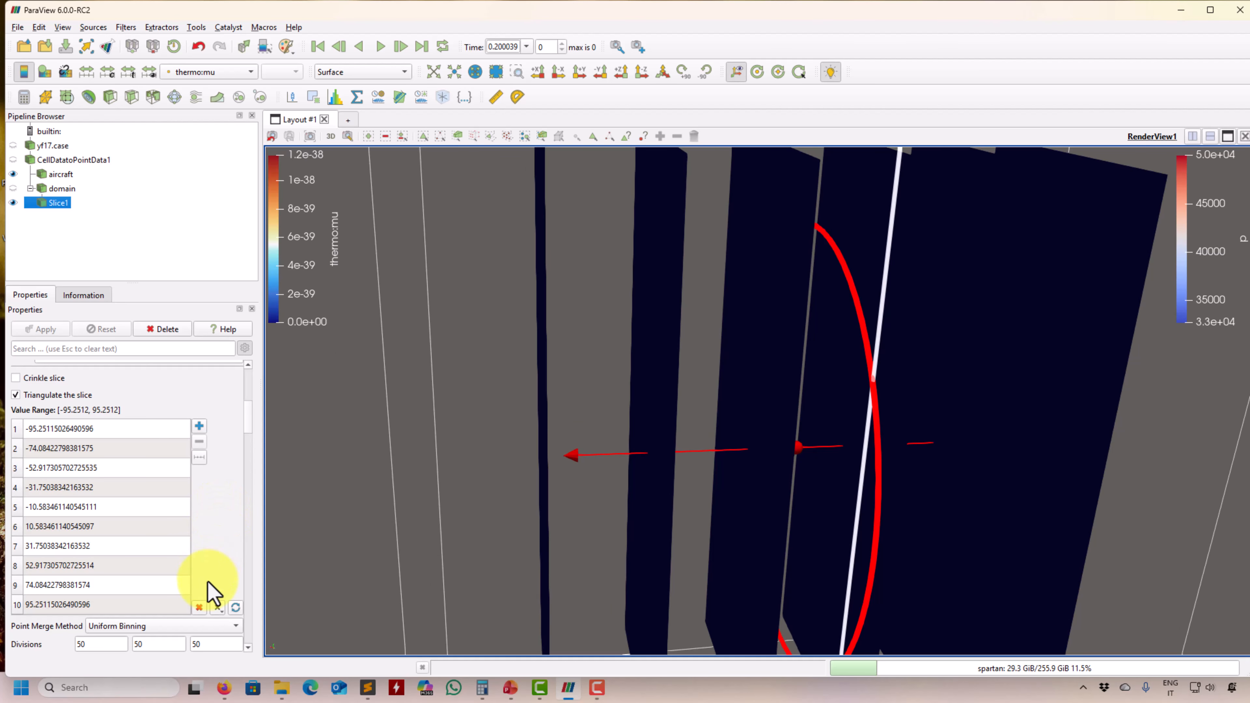
left_click(200, 608)
left_click(42, 330)
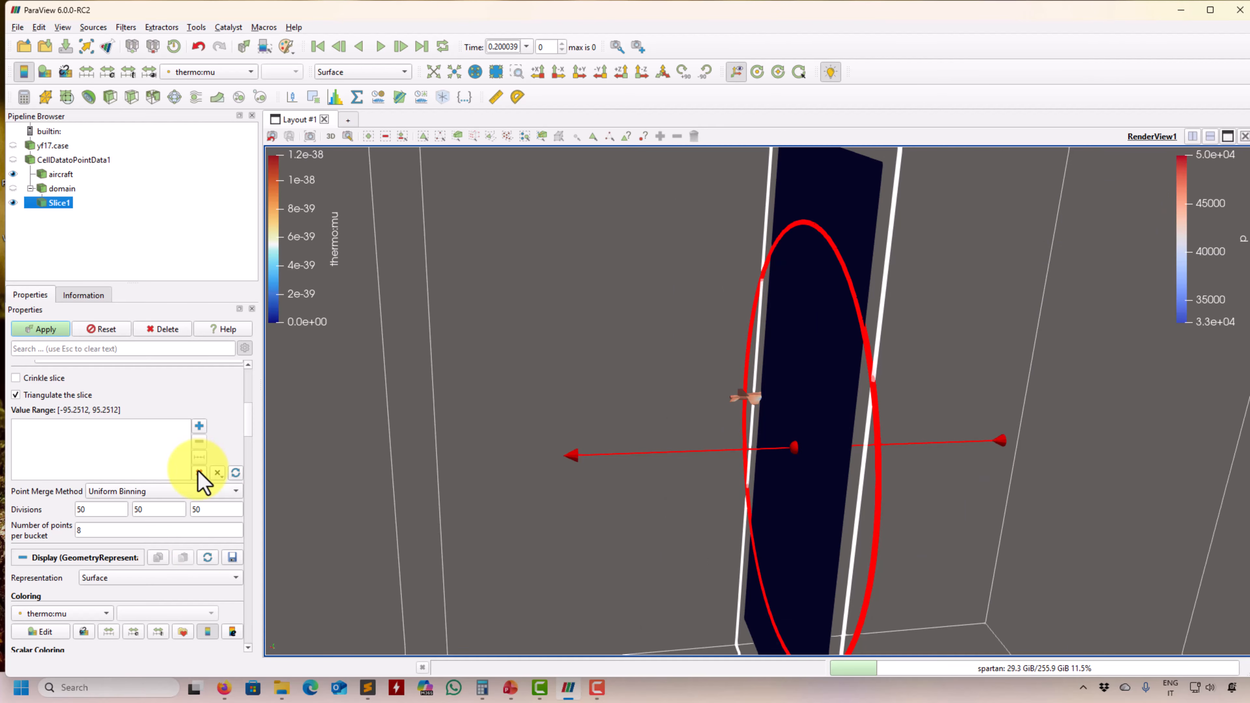
left_click(45, 329)
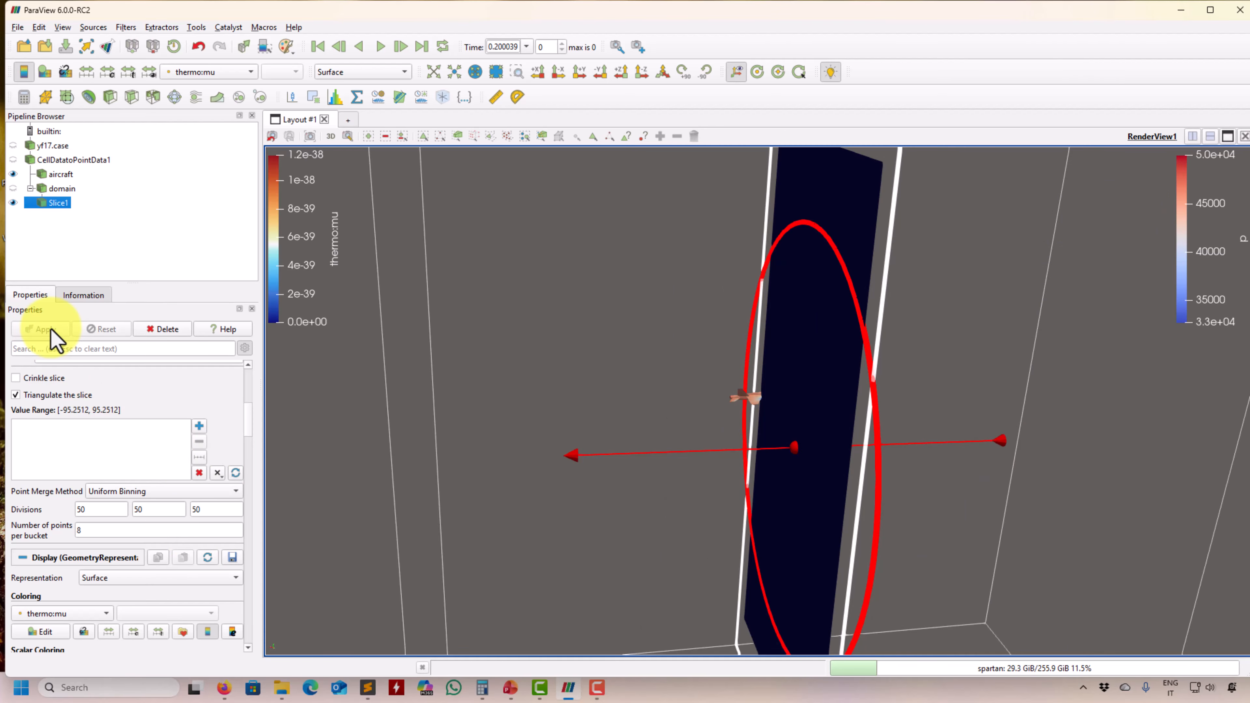
left_click(158, 329)
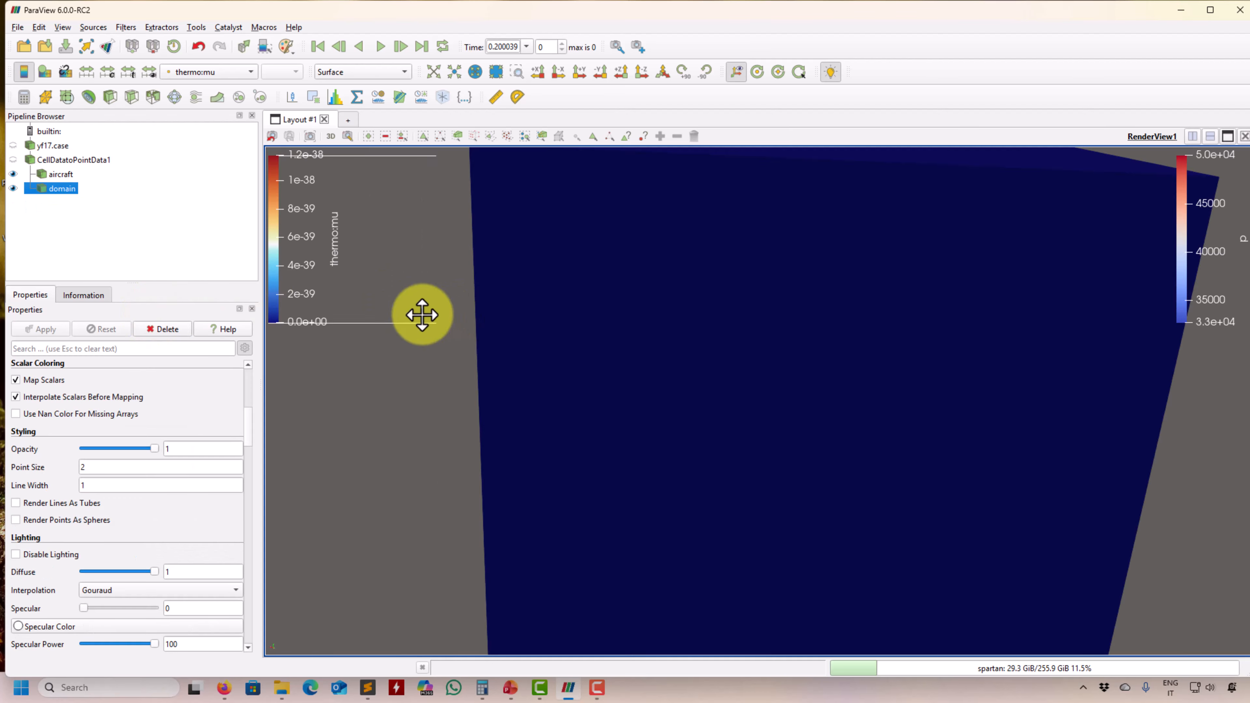
left_click(13, 188)
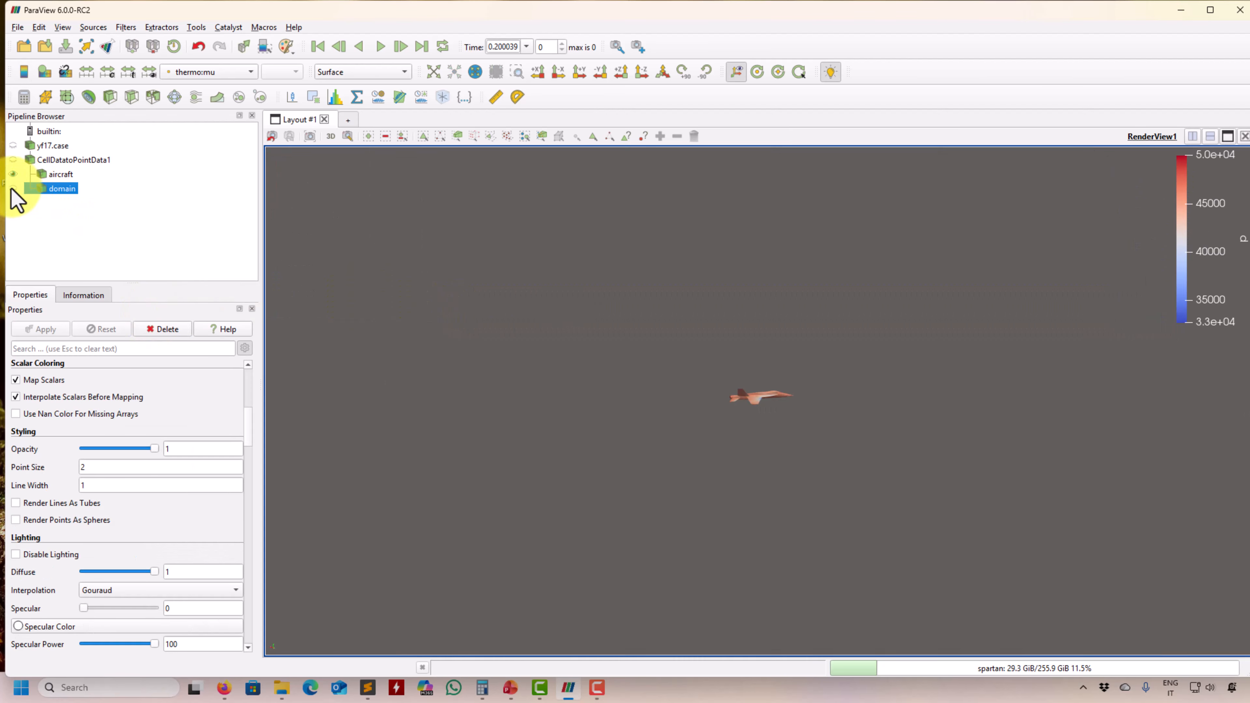
Step: Examine the aircraft's bounds in its data statistics
left_click(56, 174)
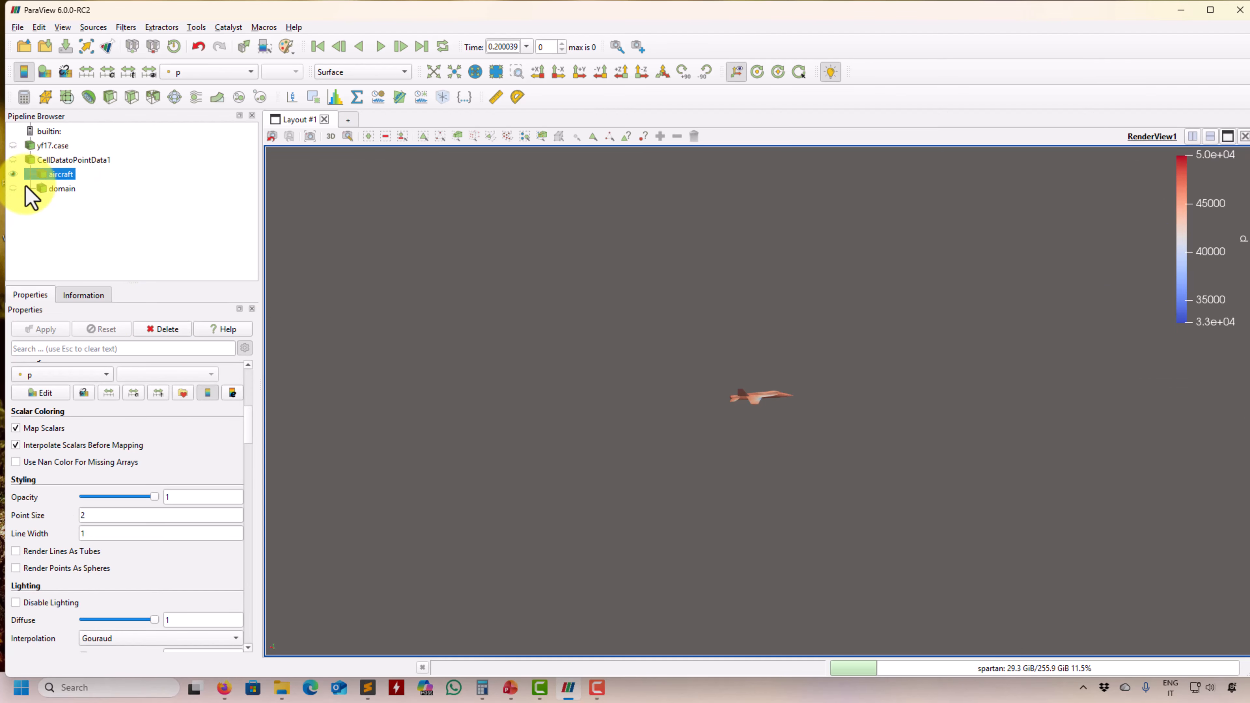
left_click(92, 297)
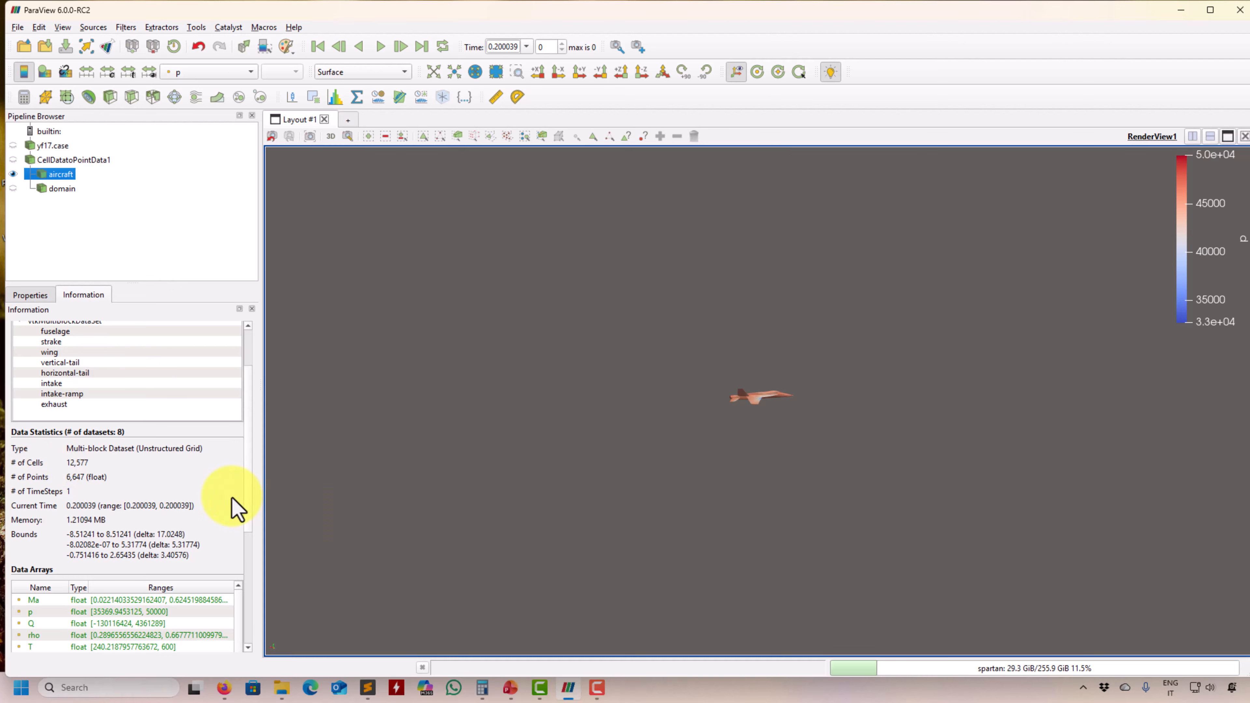
scroll(244, 507, "down", 1)
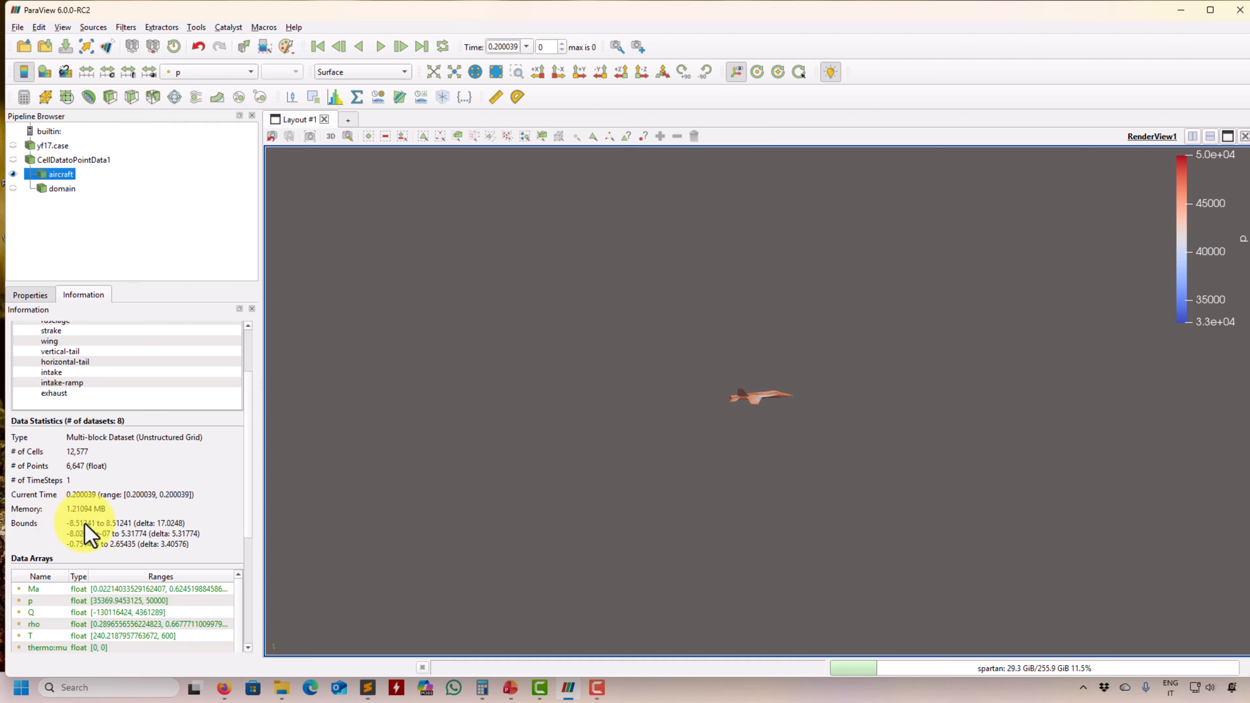
Step: Slice the domain with an X-normal plane, adding a linear series of 10 offsets from -10 to 10
left_click(60, 190)
left_click(36, 299)
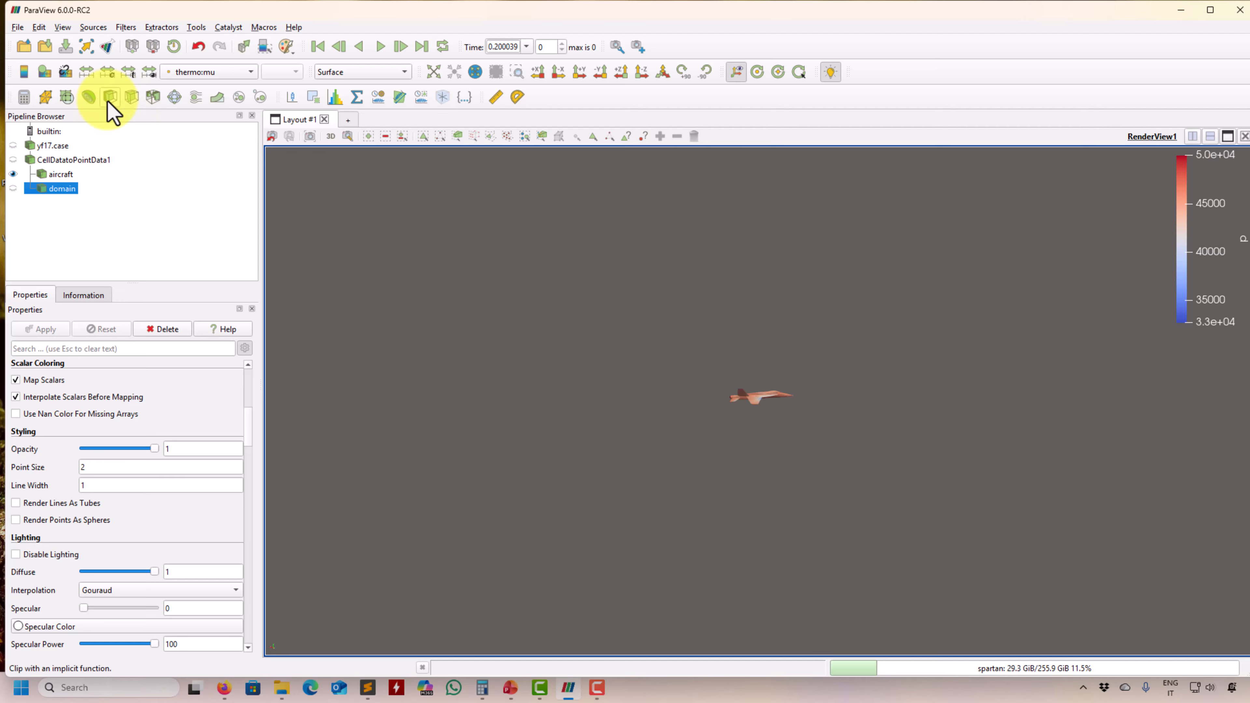
left_click(131, 97)
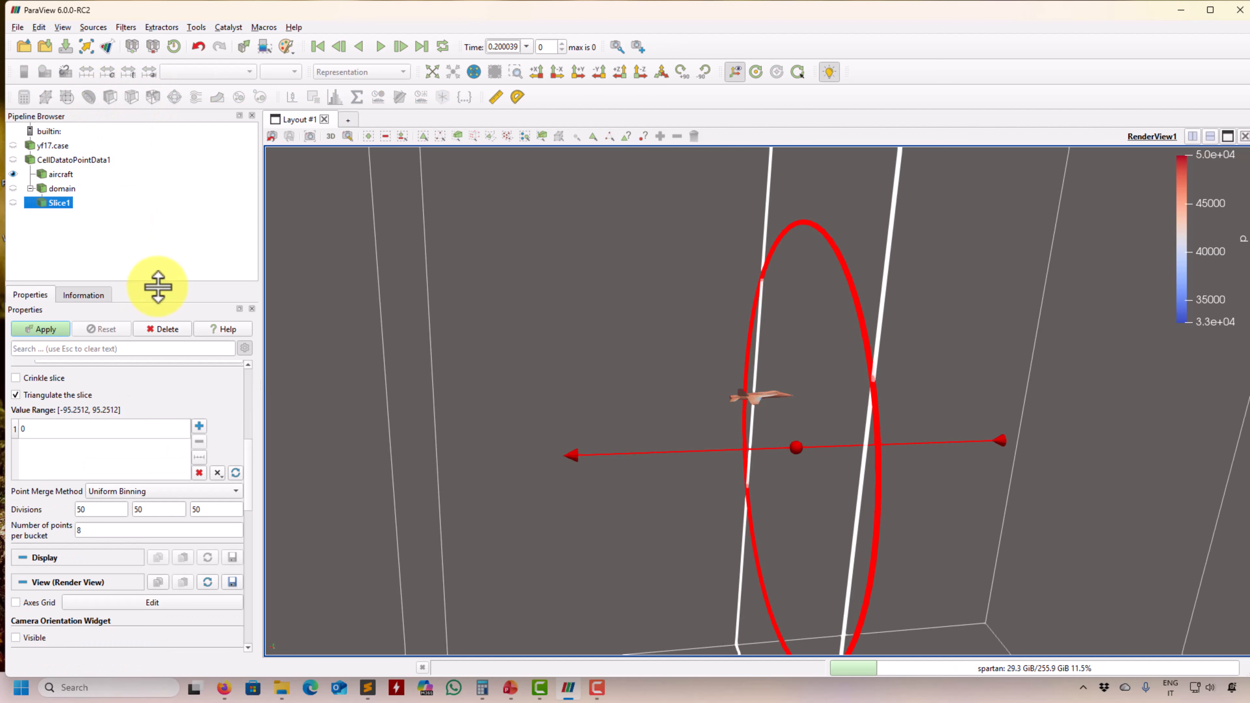
left_click(202, 463)
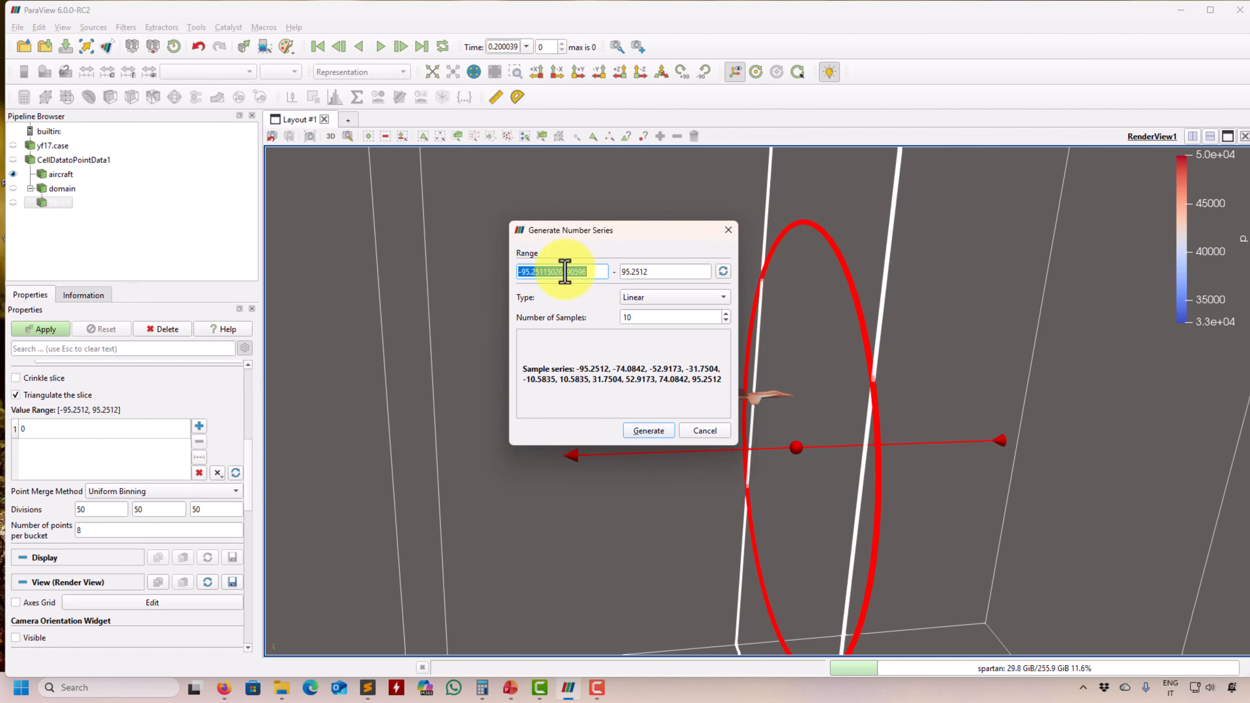
type("-10")
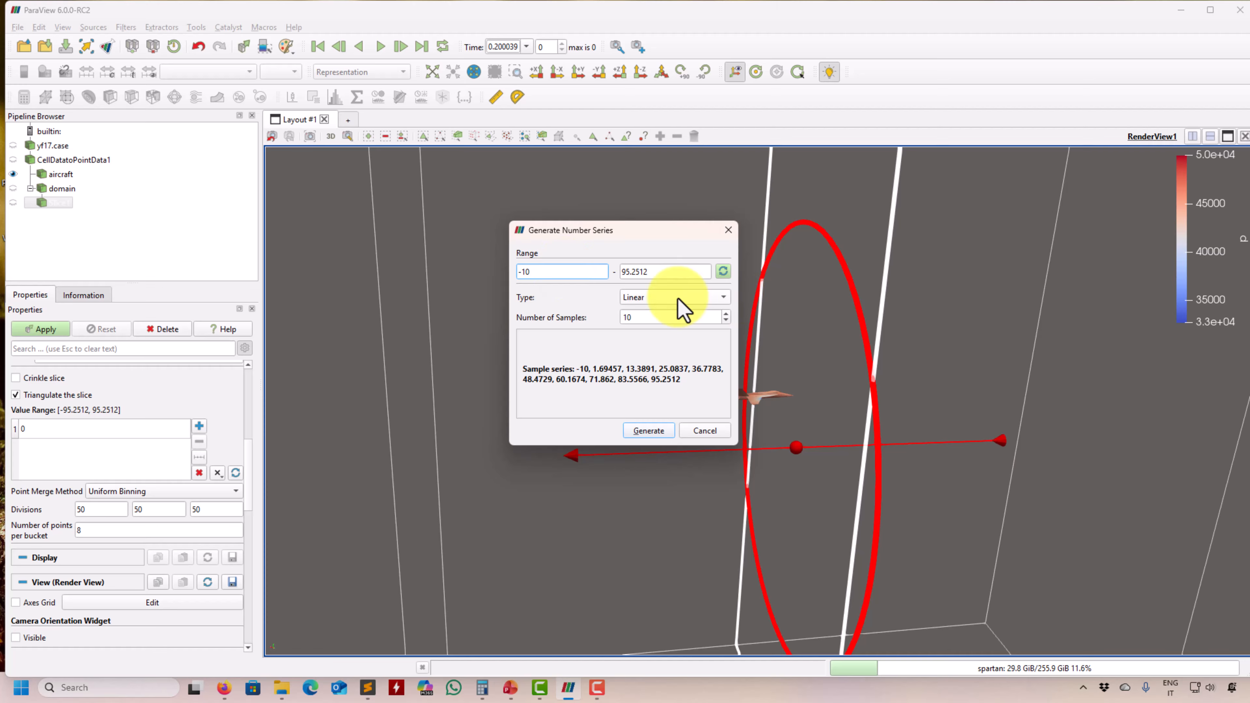
type("10")
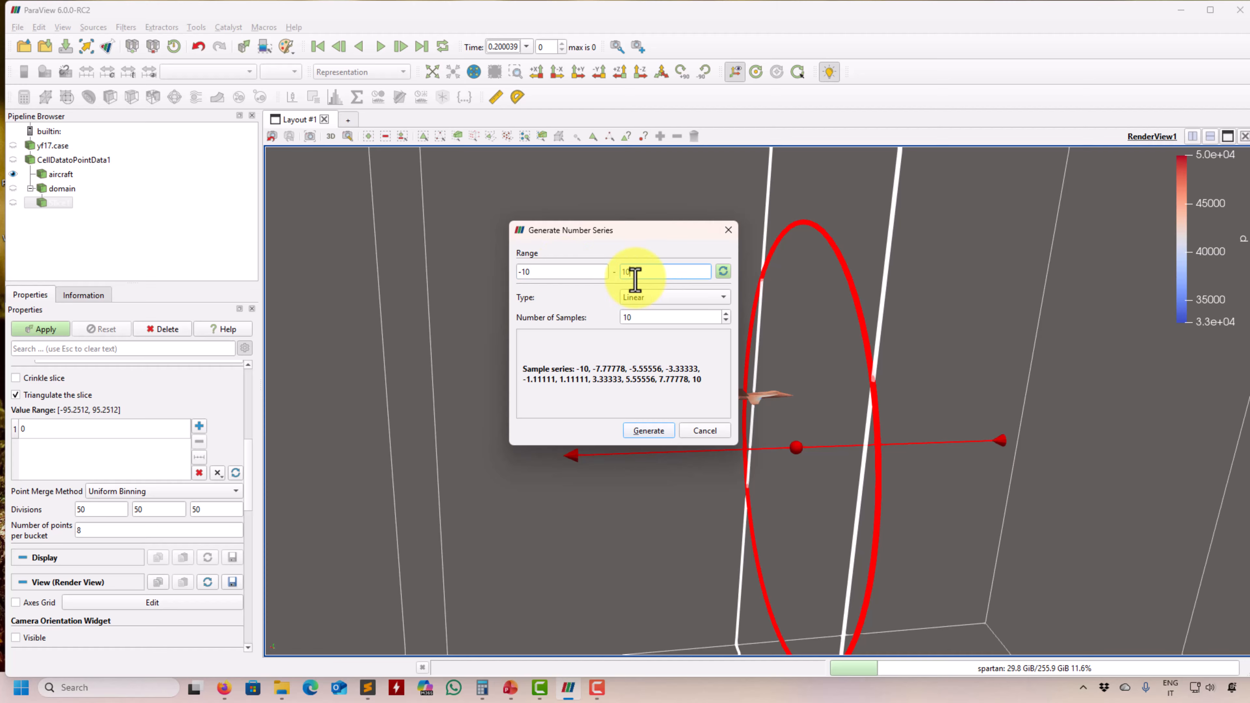
left_click(653, 432)
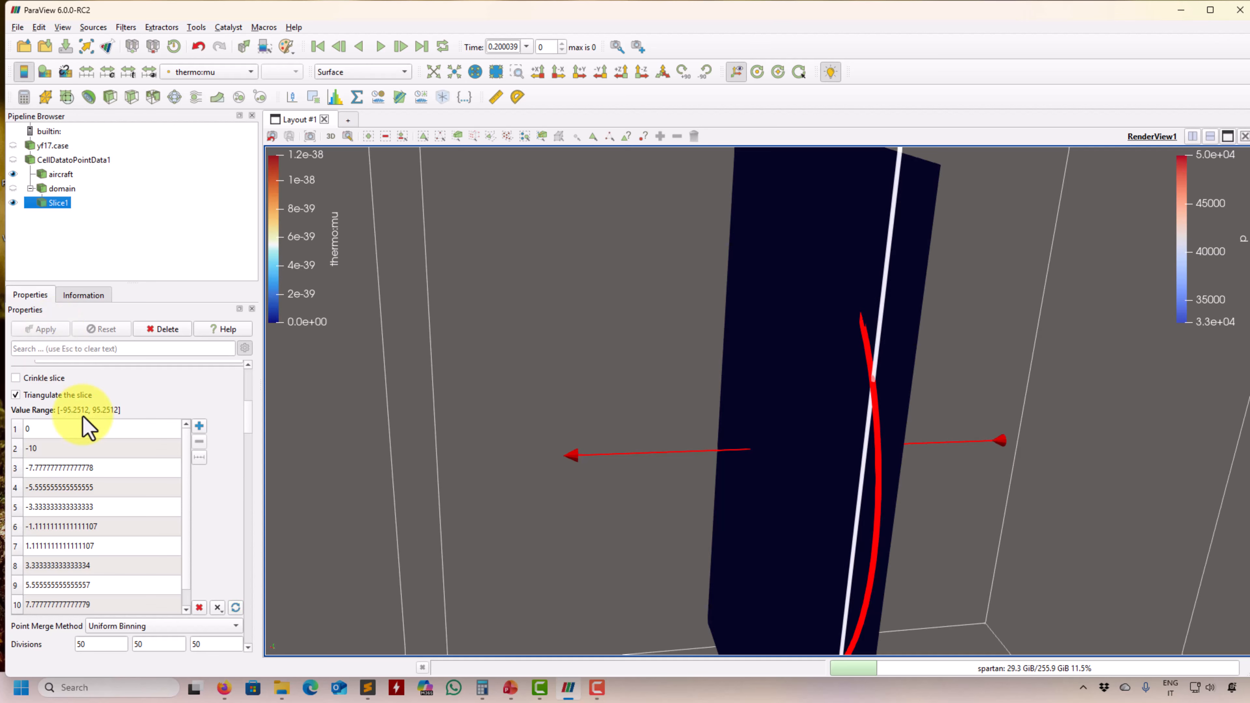
Step: Remove the 0 entry from the slice's offset list, apply the change and hide the plane widget
left_click(85, 434)
left_click(199, 442)
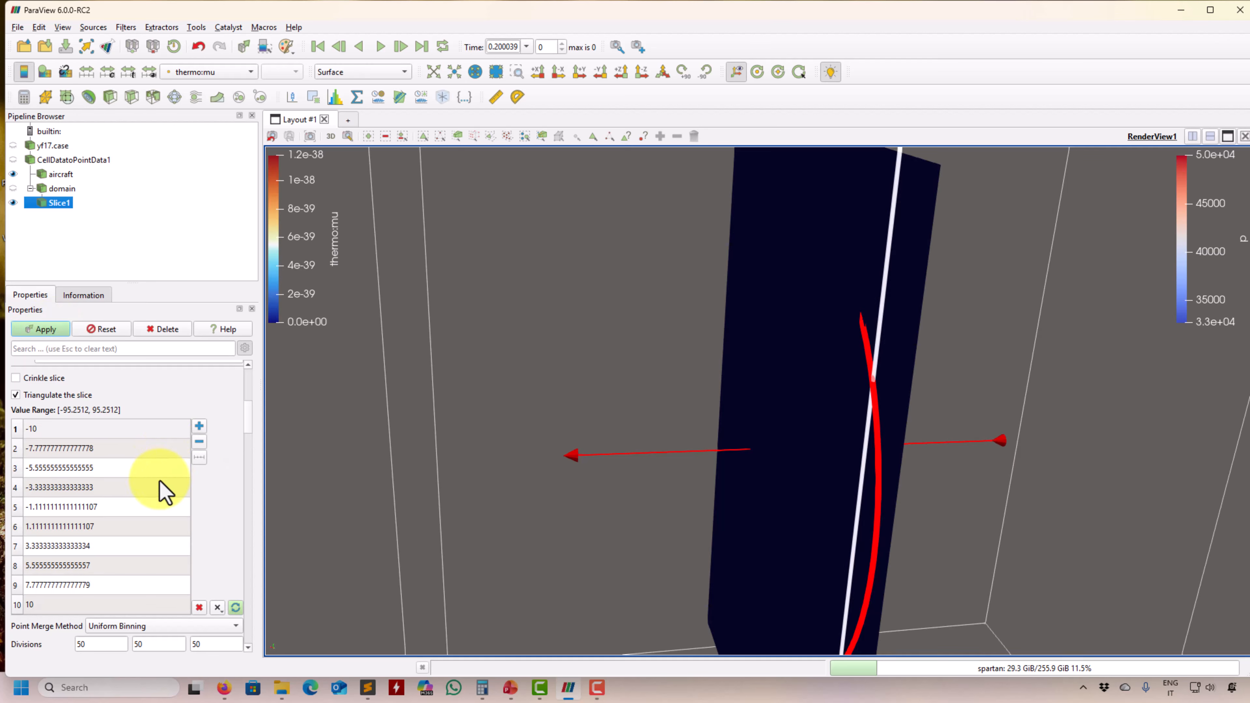
left_click(47, 328)
scroll(241, 433, "up", 10)
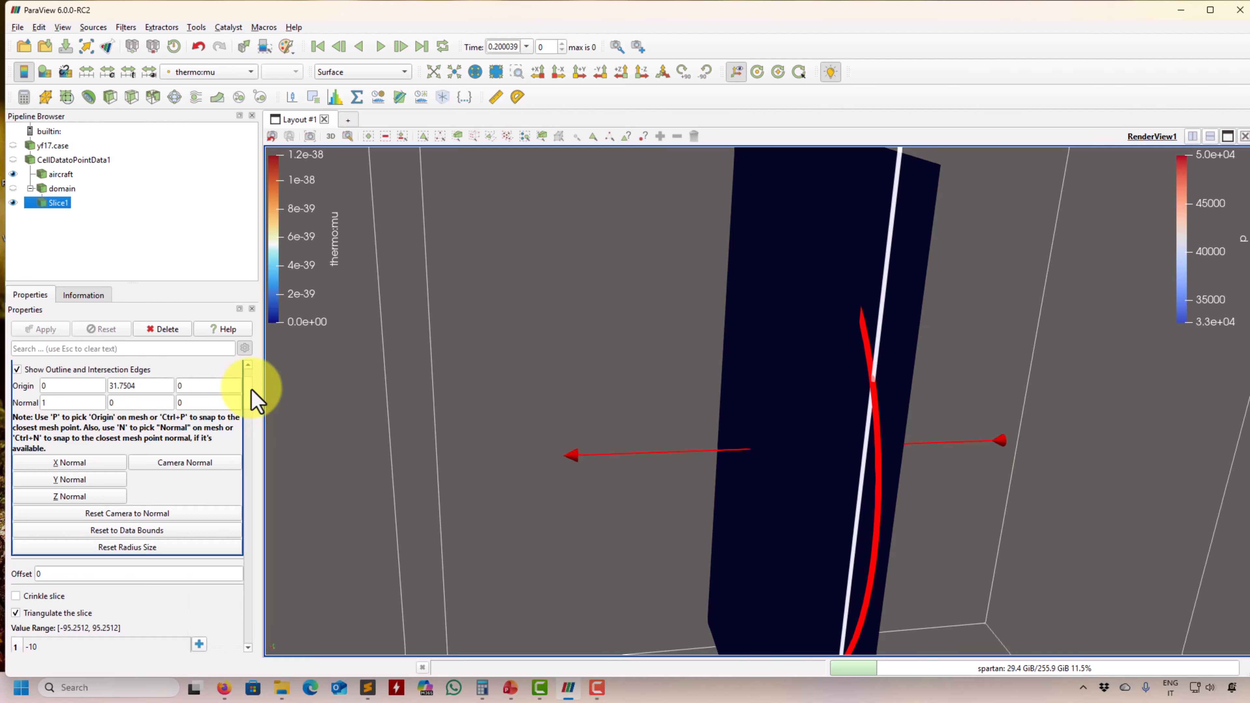
left_click(34, 426)
Step: Color the domain slices by the point-data Mach number Ma and inspect them around the aircraft
left_click_drag(492, 409, 202, 262)
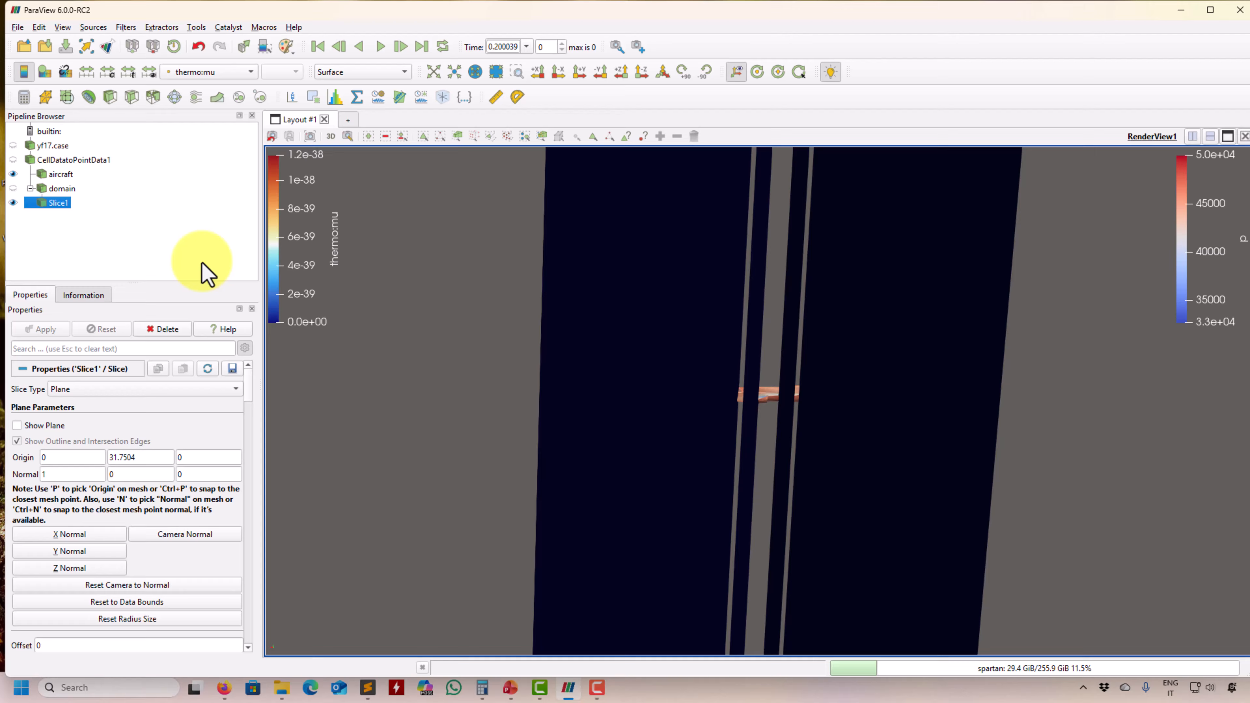
left_click(219, 73)
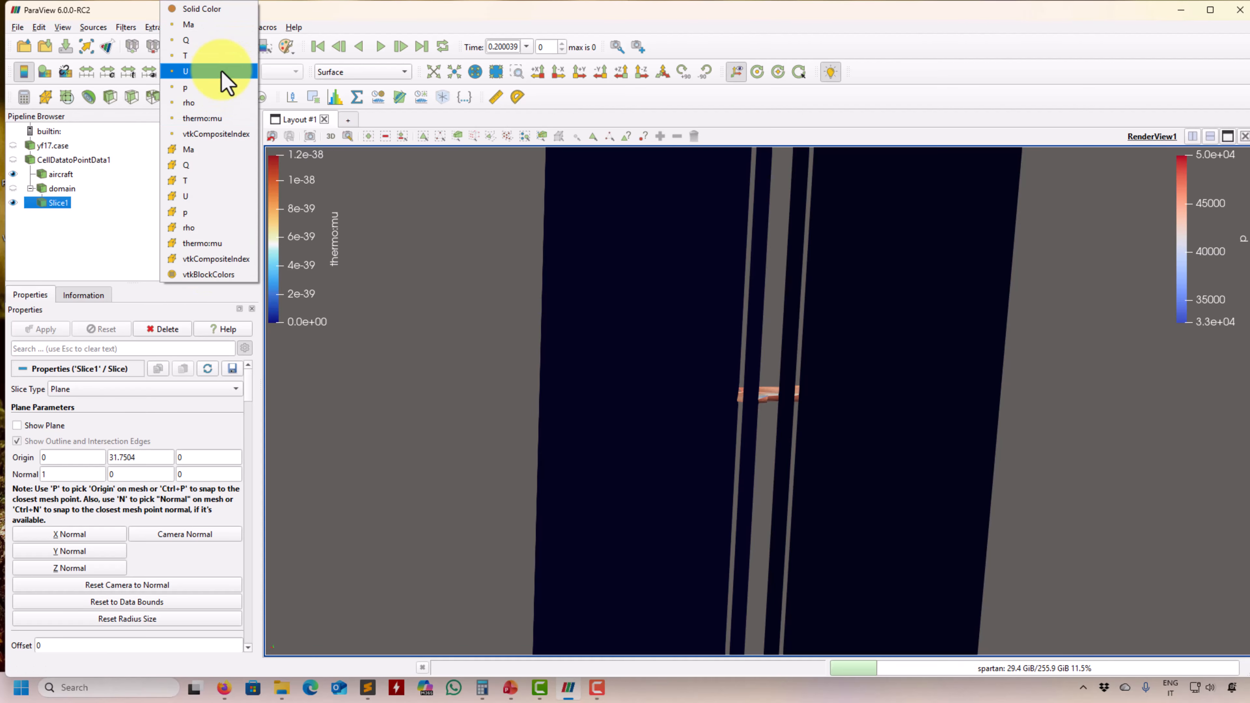
left_click(224, 24)
left_click_drag(752, 428, 787, 433)
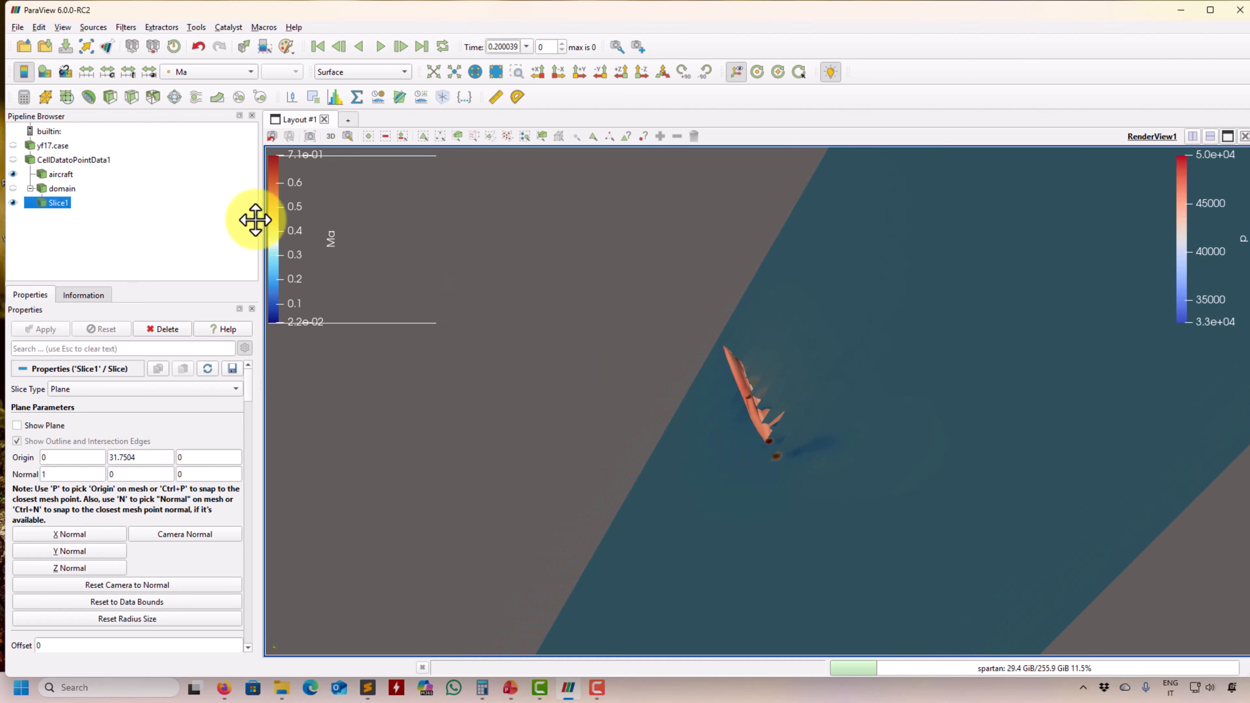
left_click_drag(580, 357, 647, 419)
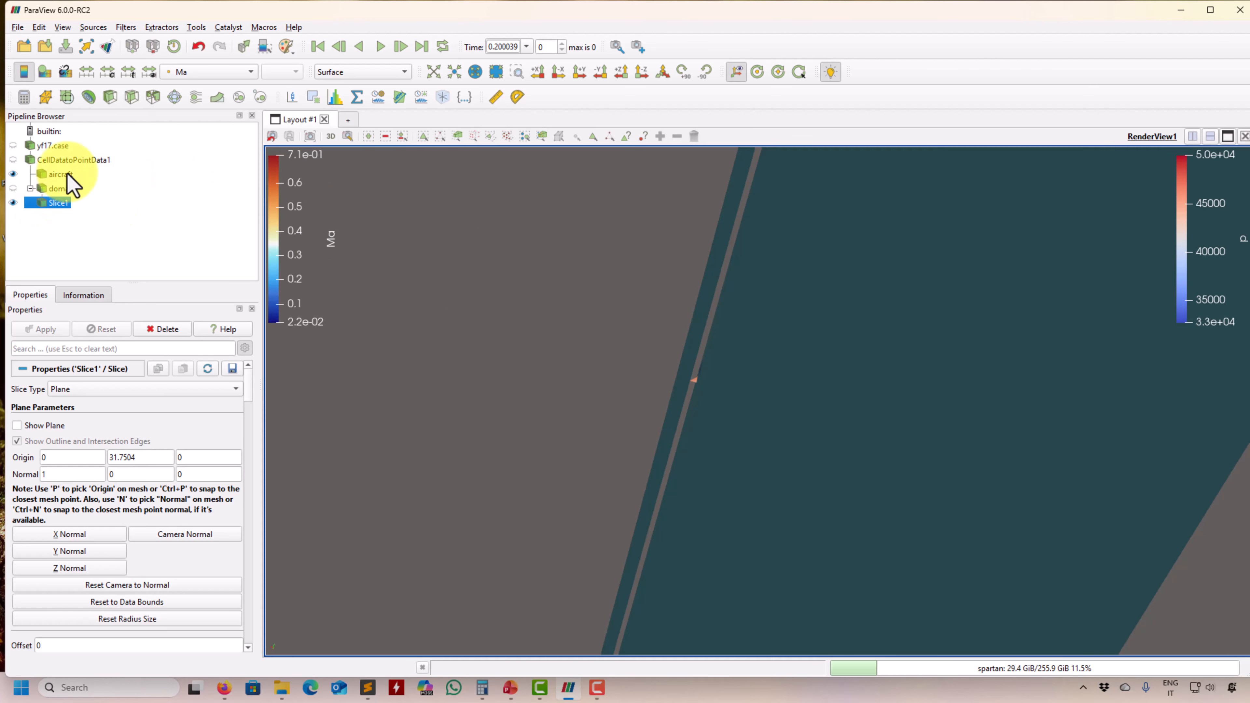
Step: Set the upper limit of the Ma color map range to 0.5 and inspect the wake on the slices
left_click(110, 80)
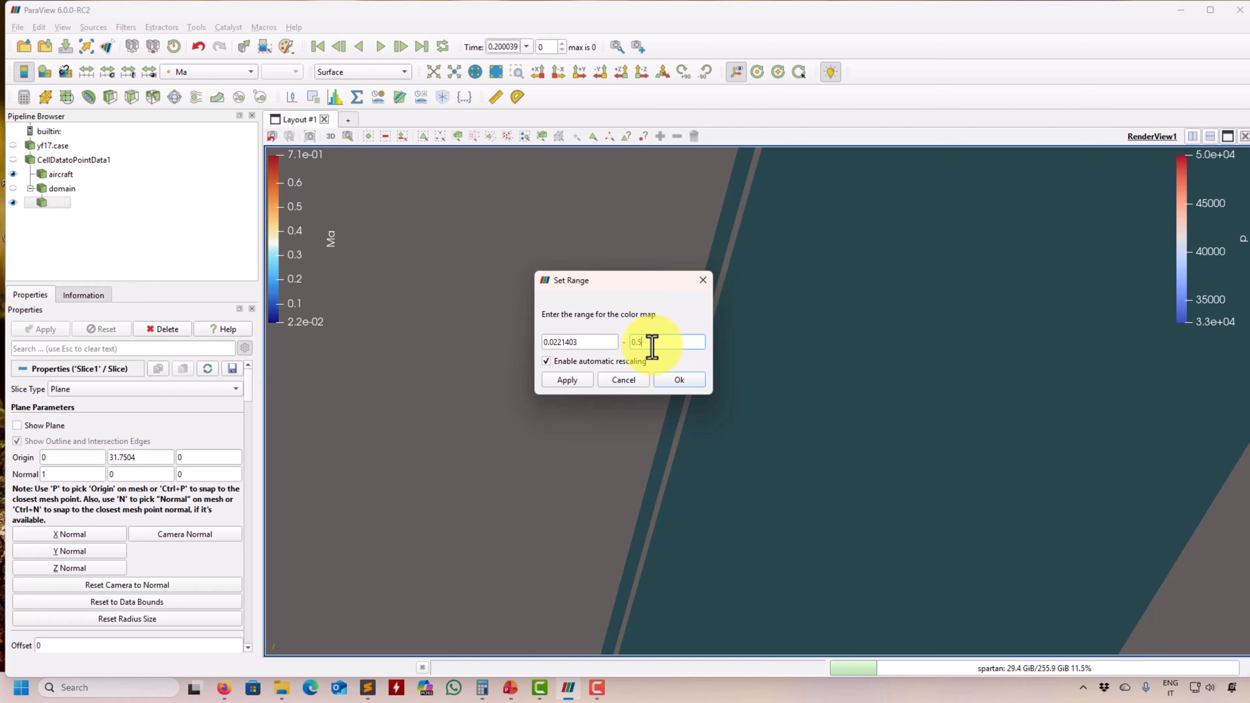
type("0.5")
key("Return")
left_click_drag(650, 346, 989, 620)
right_click_drag(923, 358, 885, 456)
left_click_drag(884, 456, 518, 354)
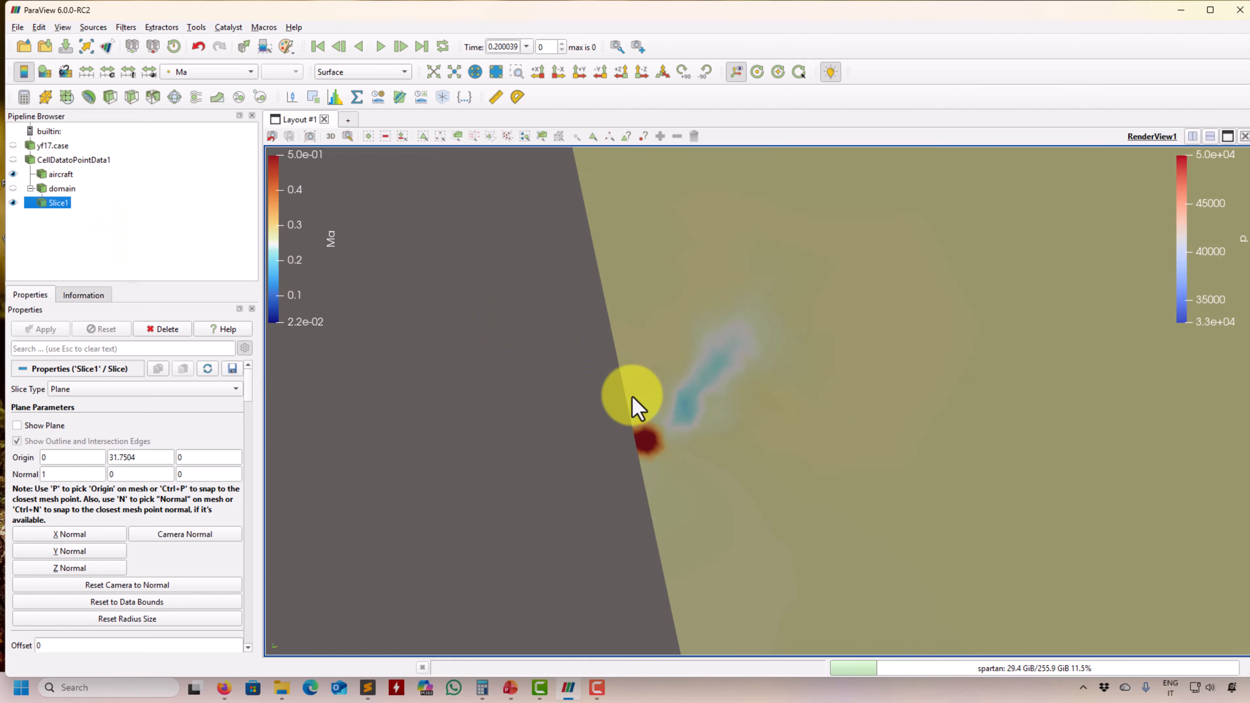
left_click_drag(635, 406, 623, 418)
left_click(56, 204)
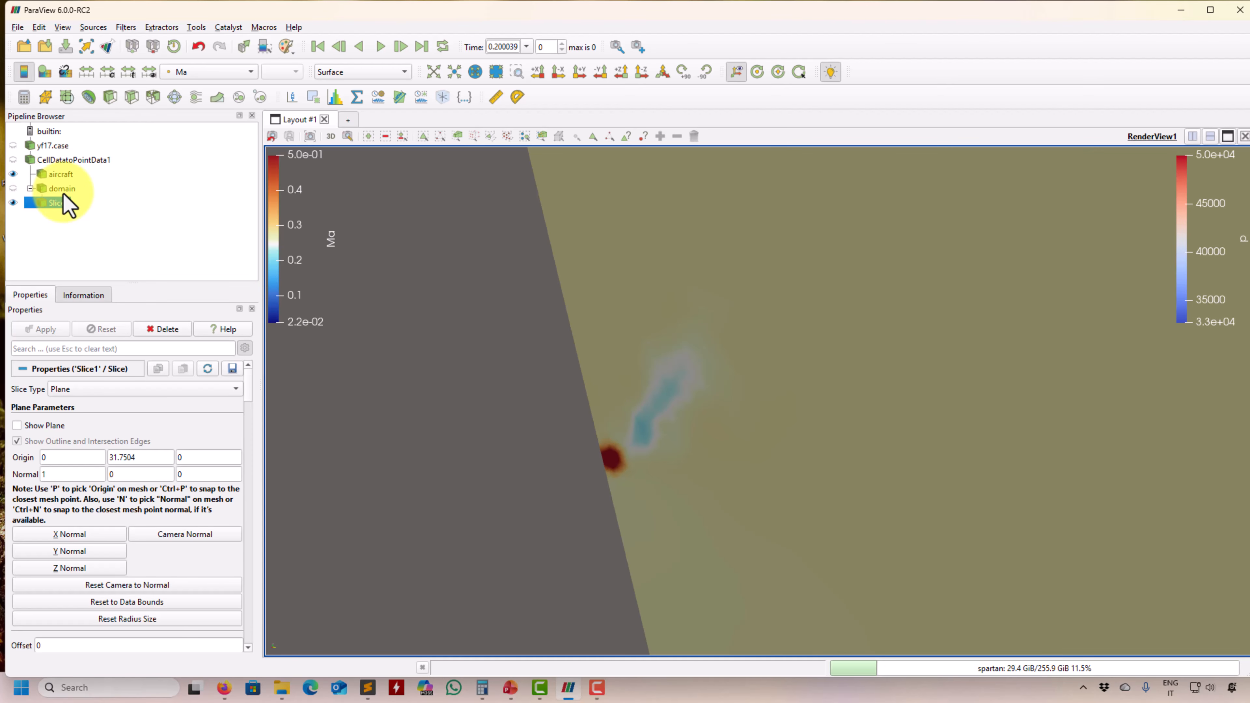
left_click(61, 189)
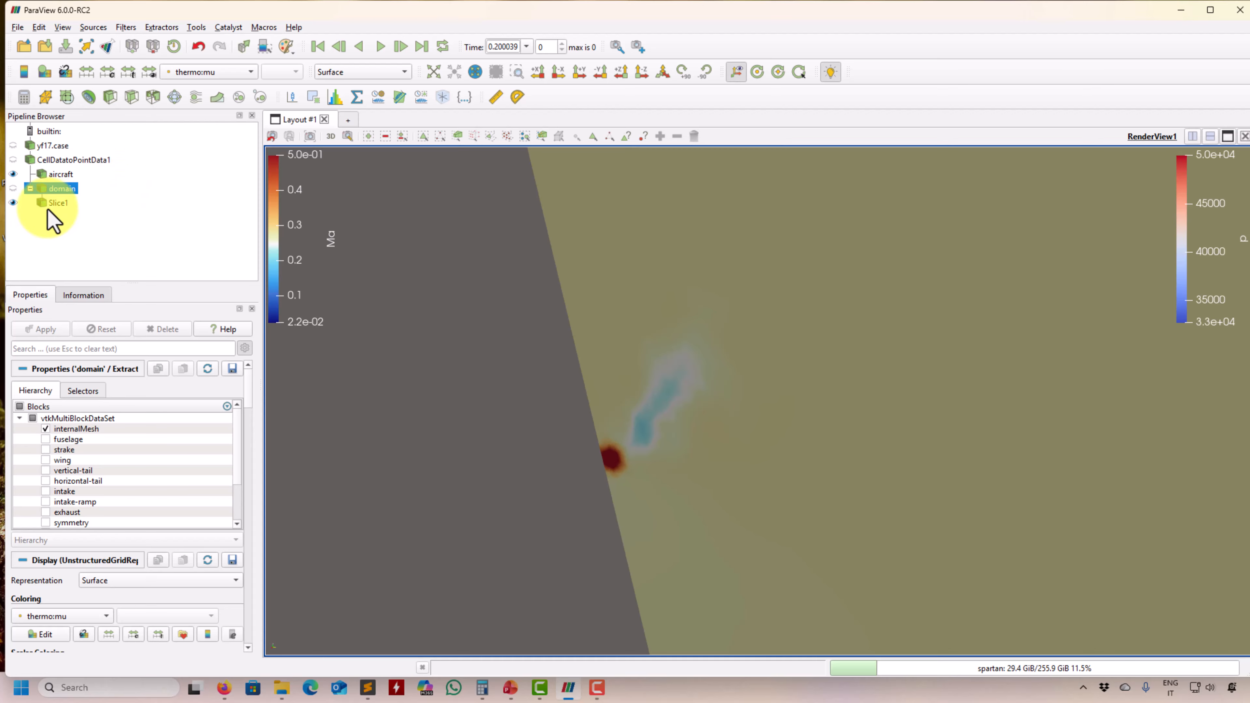
left_click(58, 203)
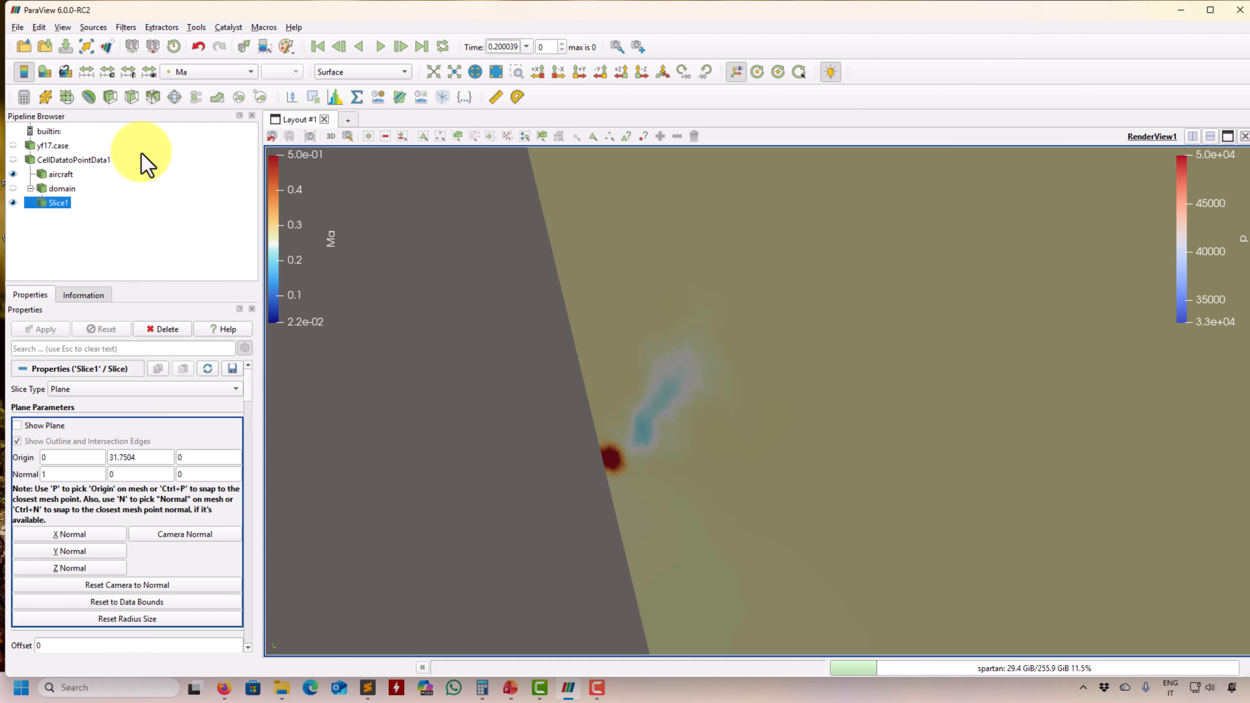
Step: Slice the existing domain slices again with a Y-normal plane, apply it and examine the resulting lines around the aircraft
left_click(131, 97)
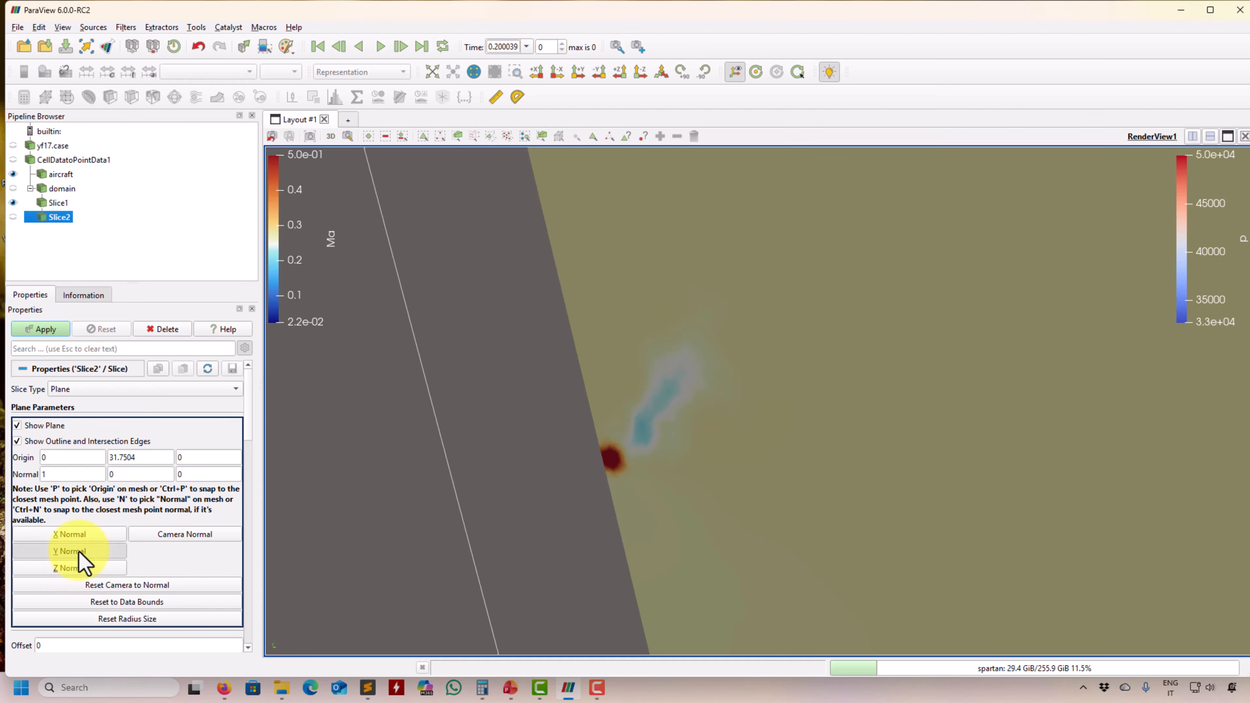
scroll(361, 508, "down", 10)
left_click_drag(360, 508, 489, 529)
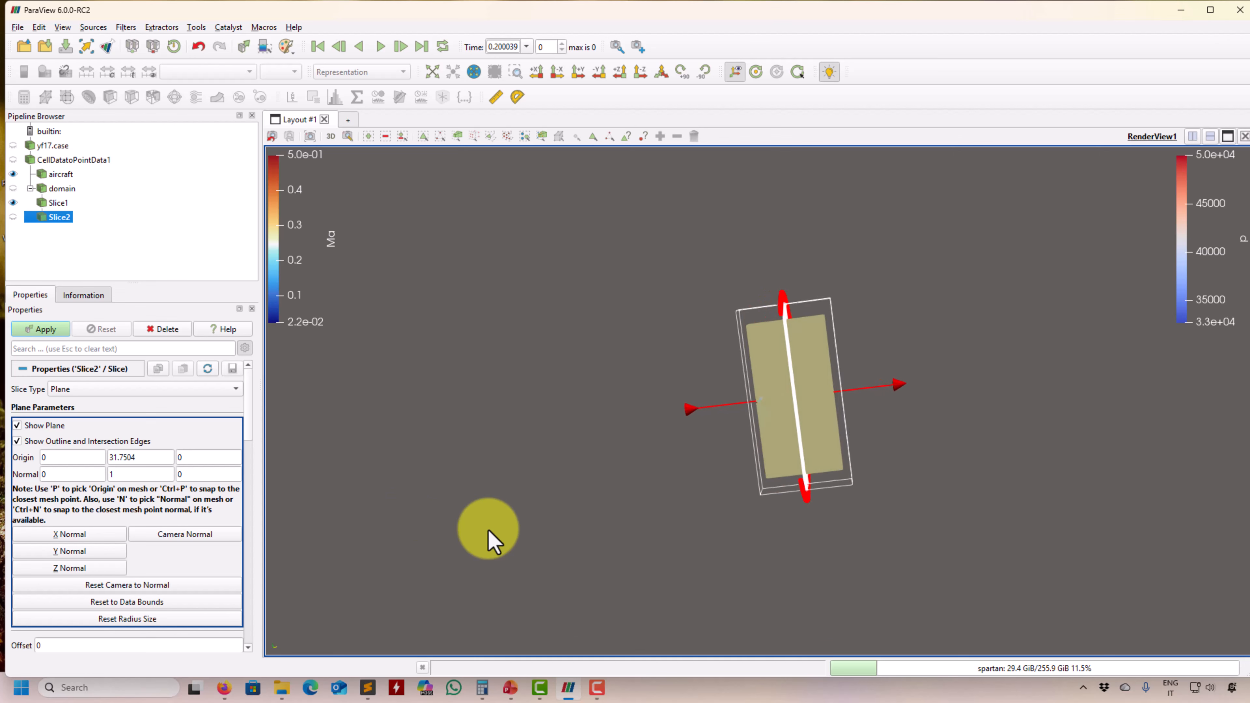
left_click(52, 329)
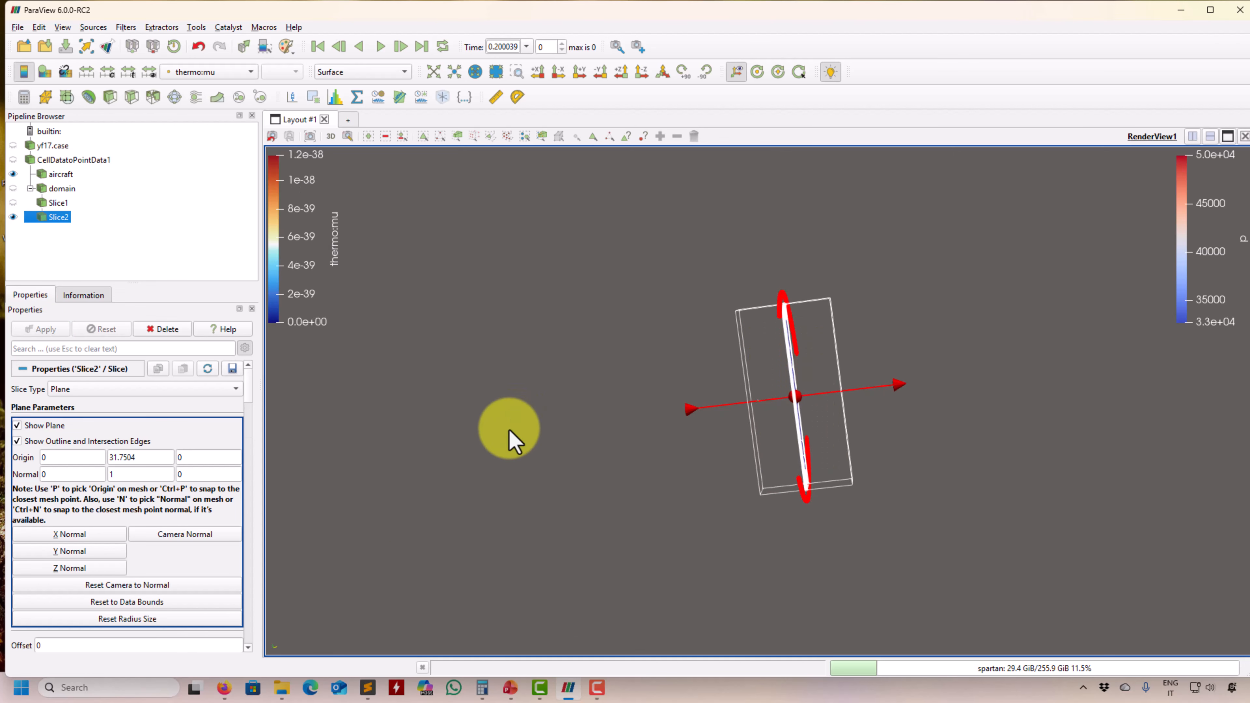
left_click_drag(408, 447, 374, 462)
scroll(473, 463, "down", 4)
scroll(474, 463, "up", 7)
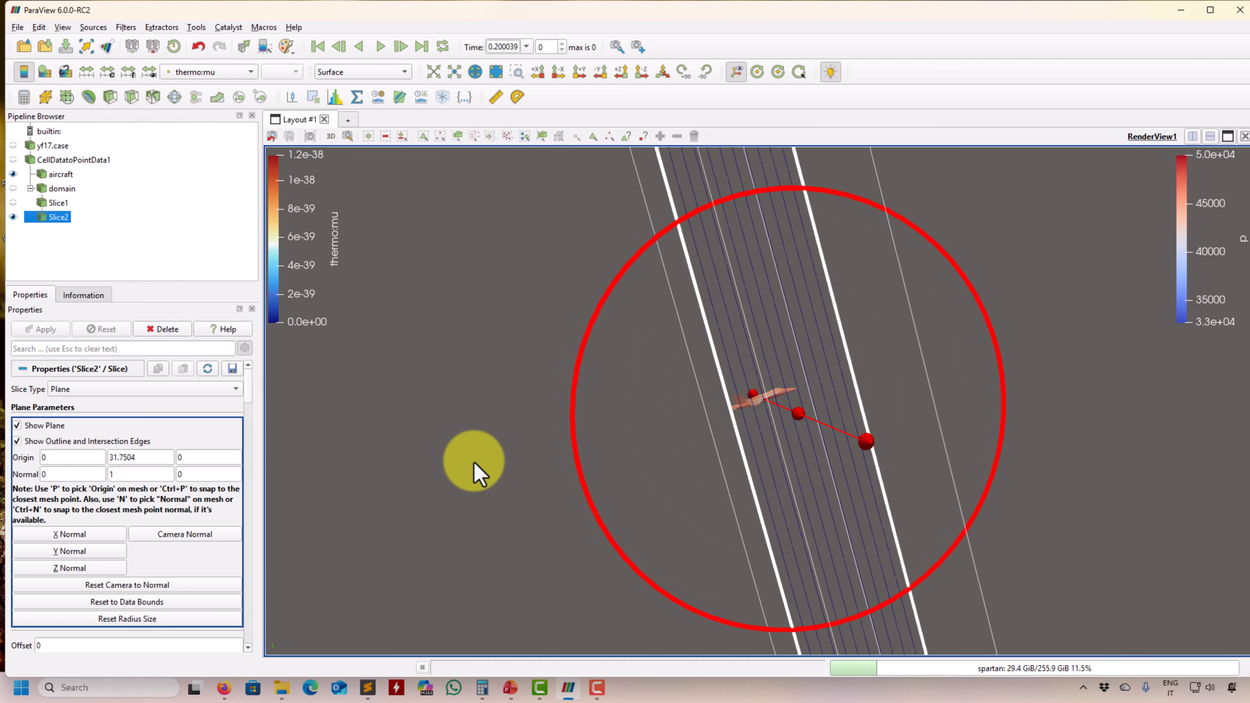
scroll(433, 493, "up", 6)
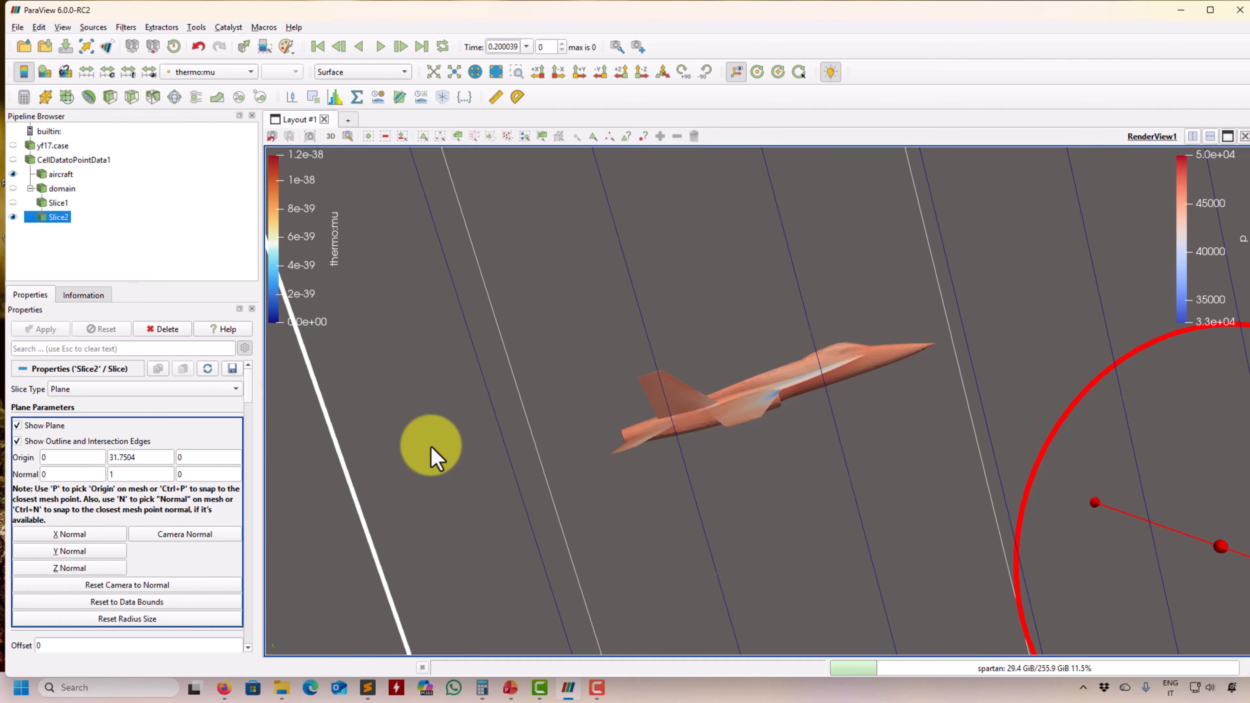
scroll(432, 455, "down", 6)
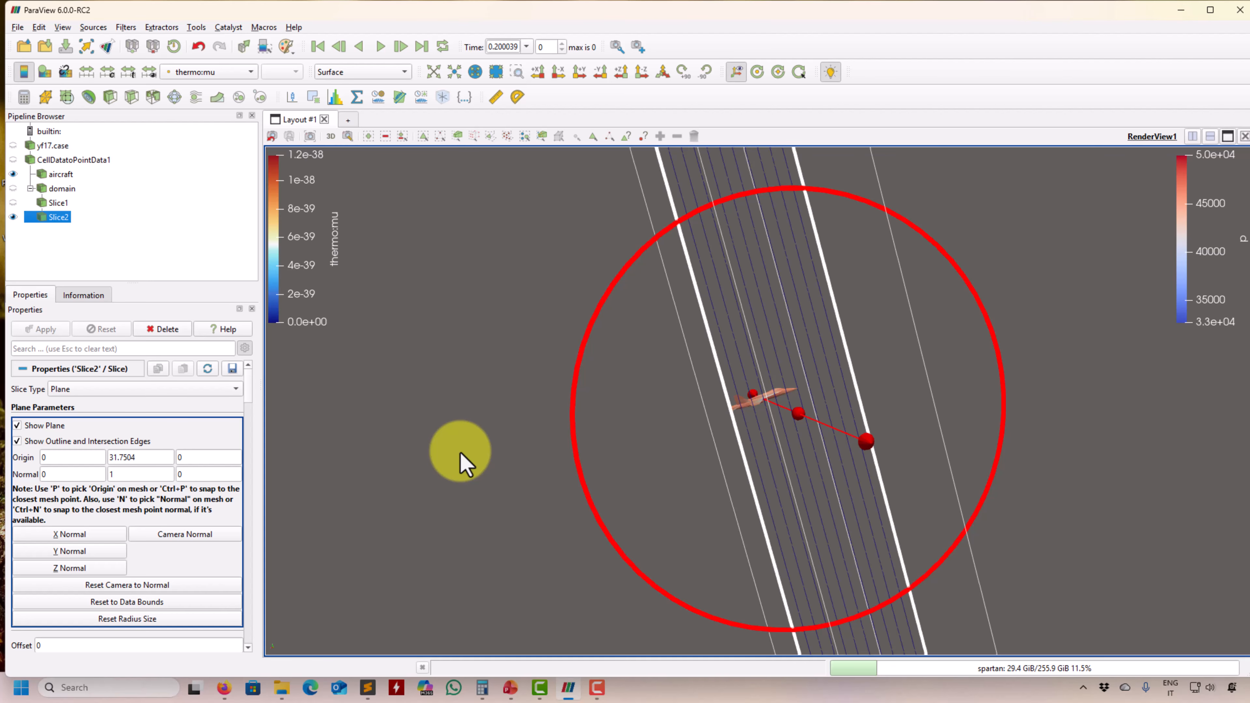
Step: Color the line cuts by the point-data Mach number Ma, inspect them and delete this second slice filter
left_click(245, 74)
left_click(189, 24)
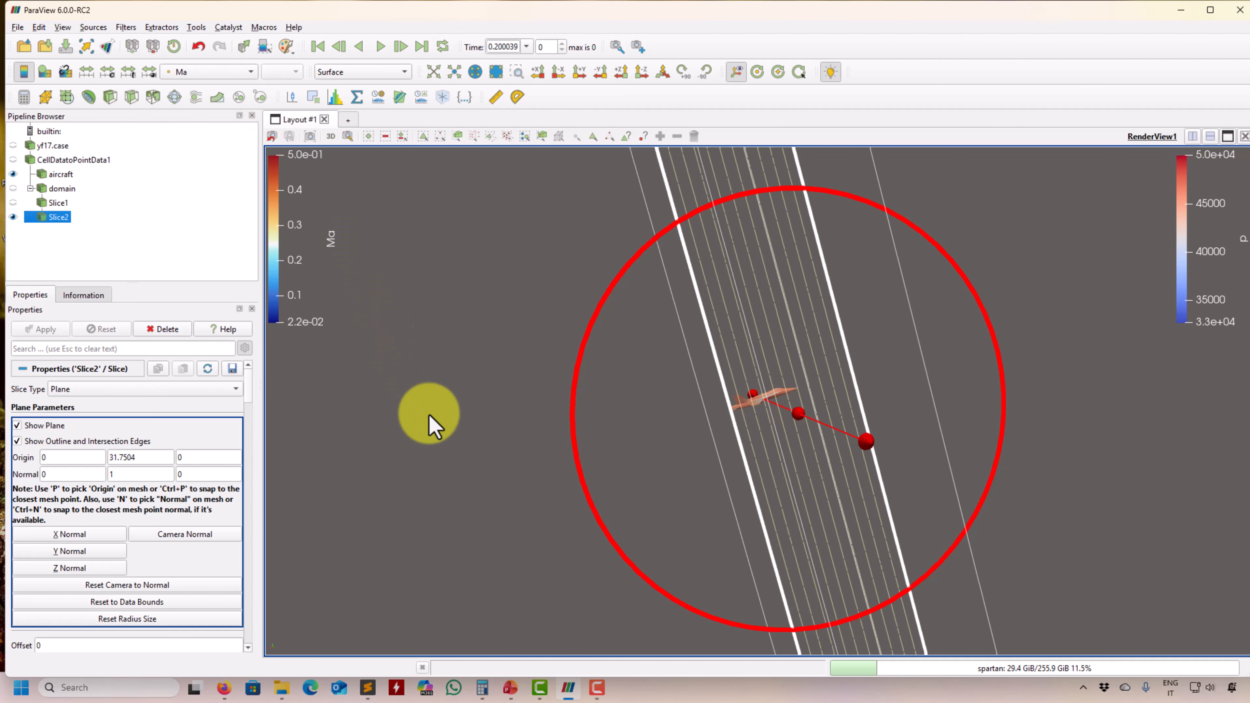
scroll(428, 424, "up", 2)
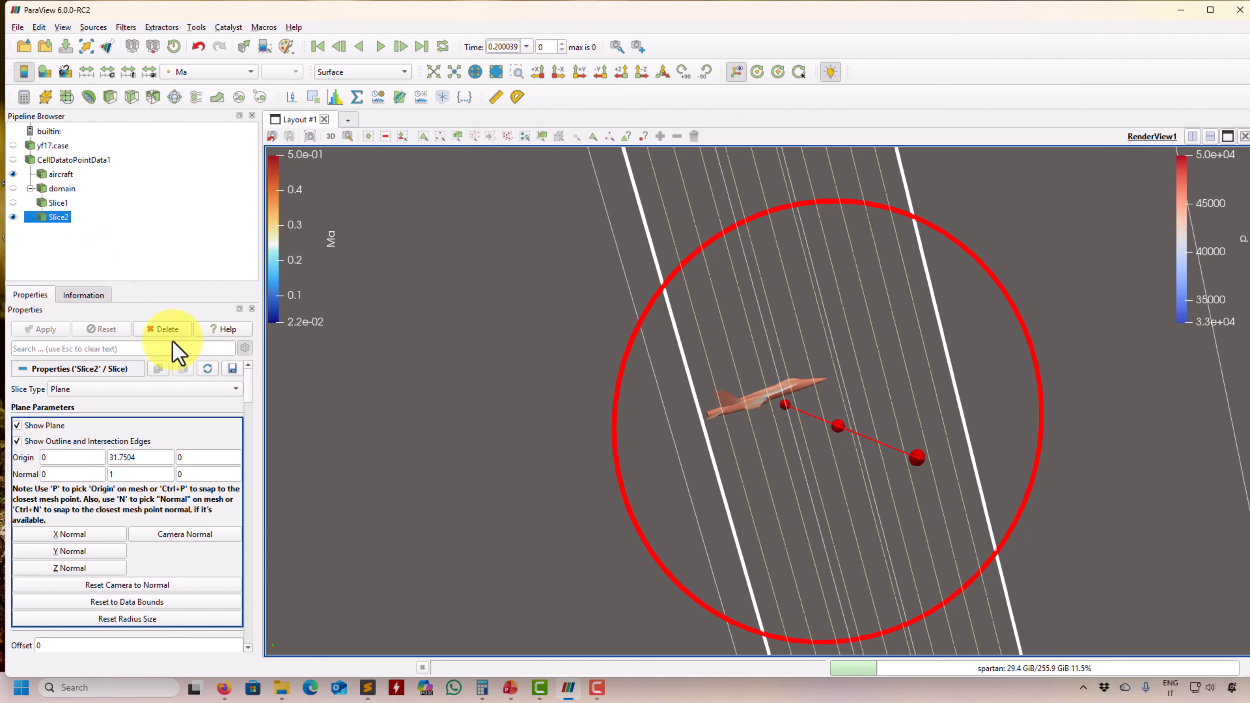
left_click(165, 330)
left_click_drag(611, 438, 734, 398)
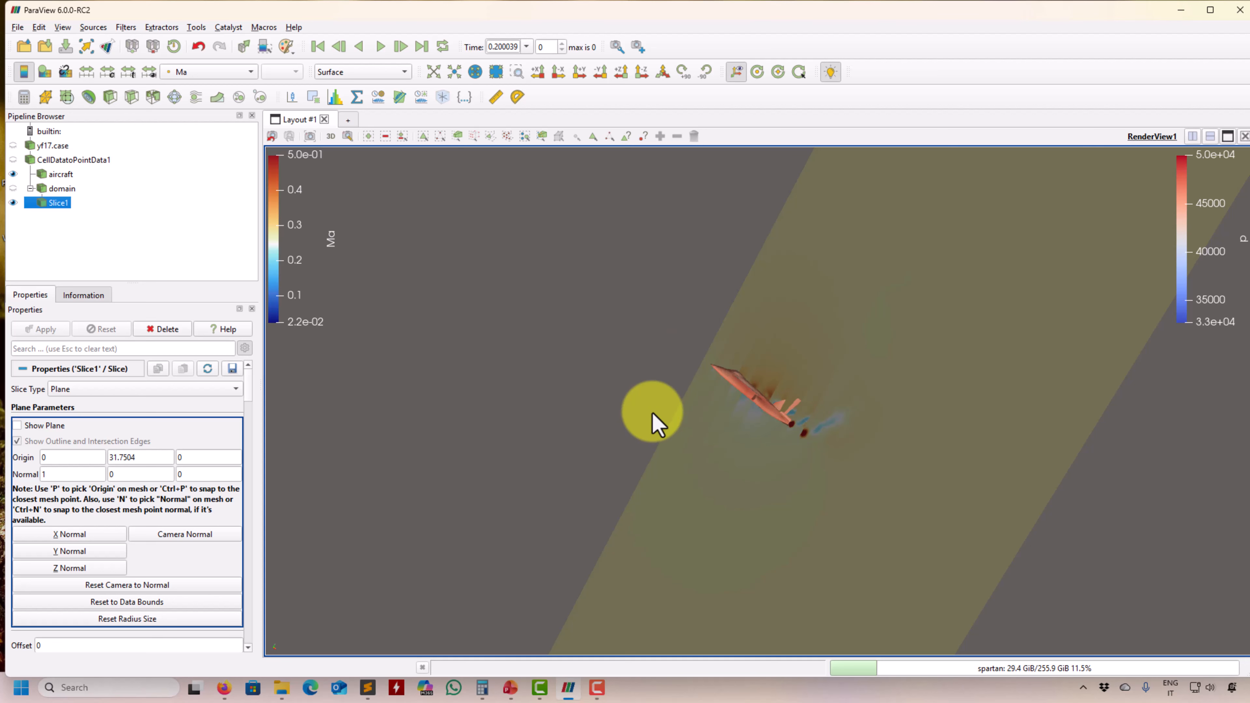
left_click_drag(652, 413, 483, 387)
Step: Hide the domain slices, extract the wing block from CellDatatoPointData1 and hide the full aircraft
left_click(15, 202)
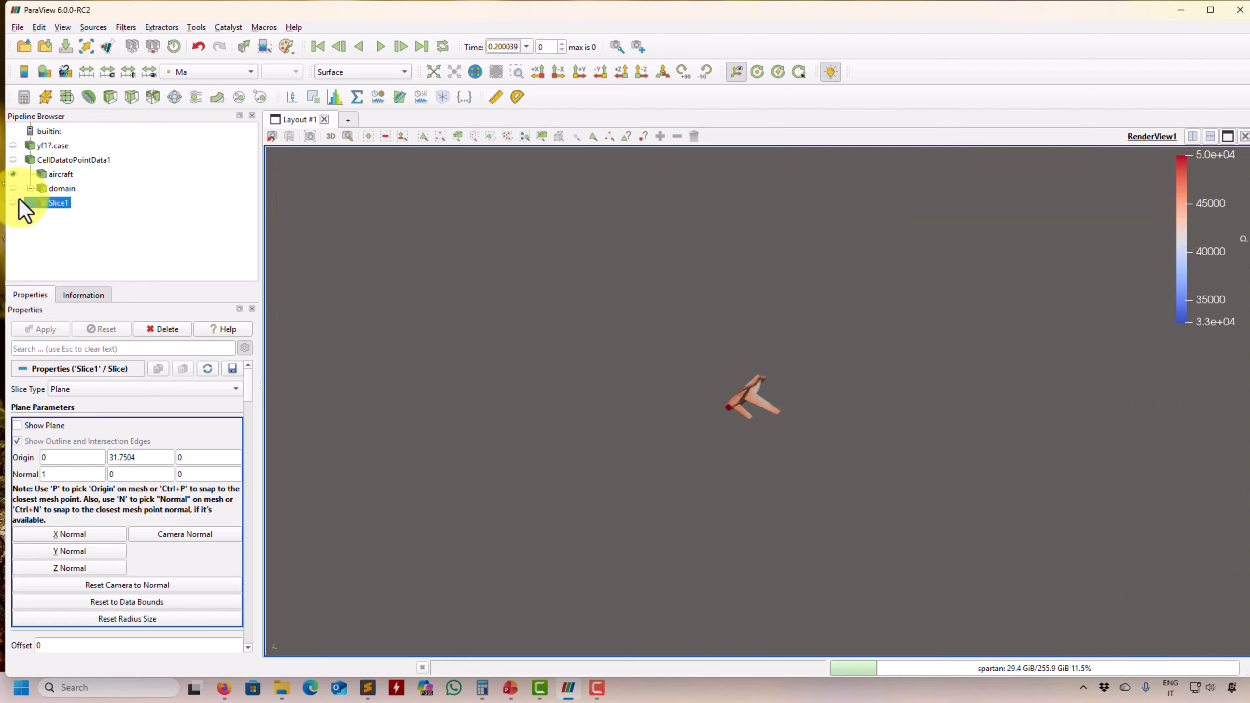
left_click(67, 161)
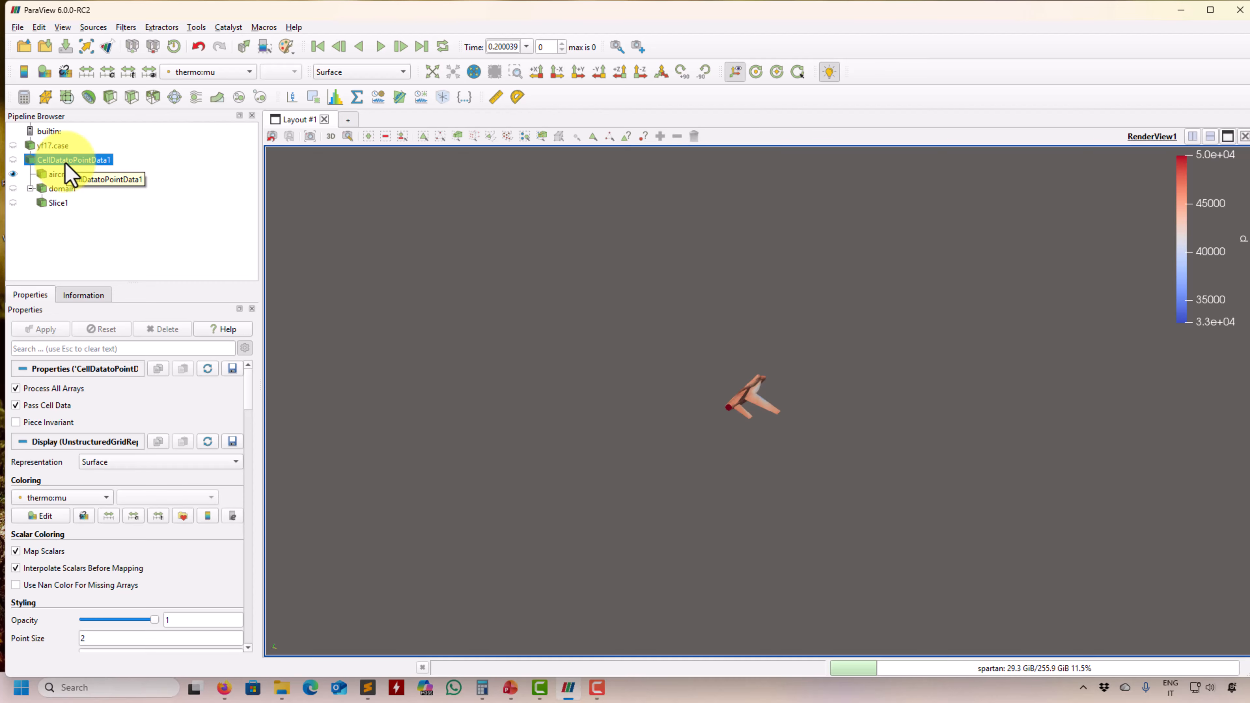
left_click(260, 97)
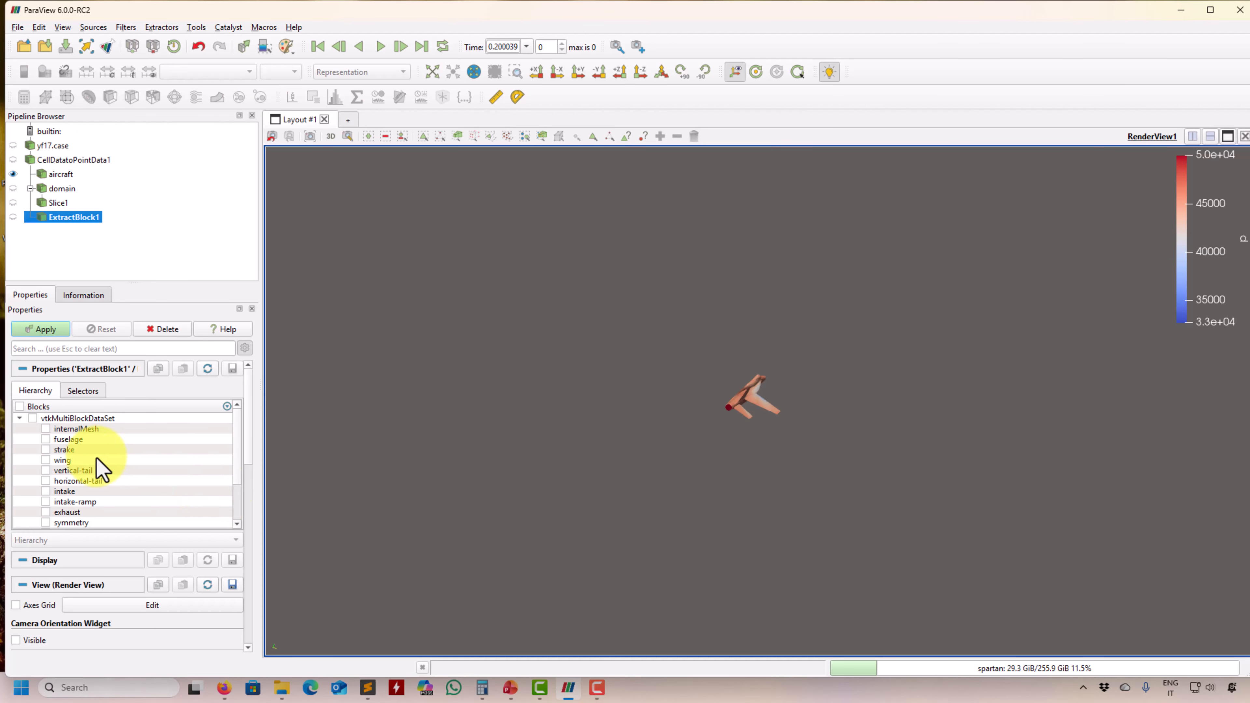
left_click(45, 460)
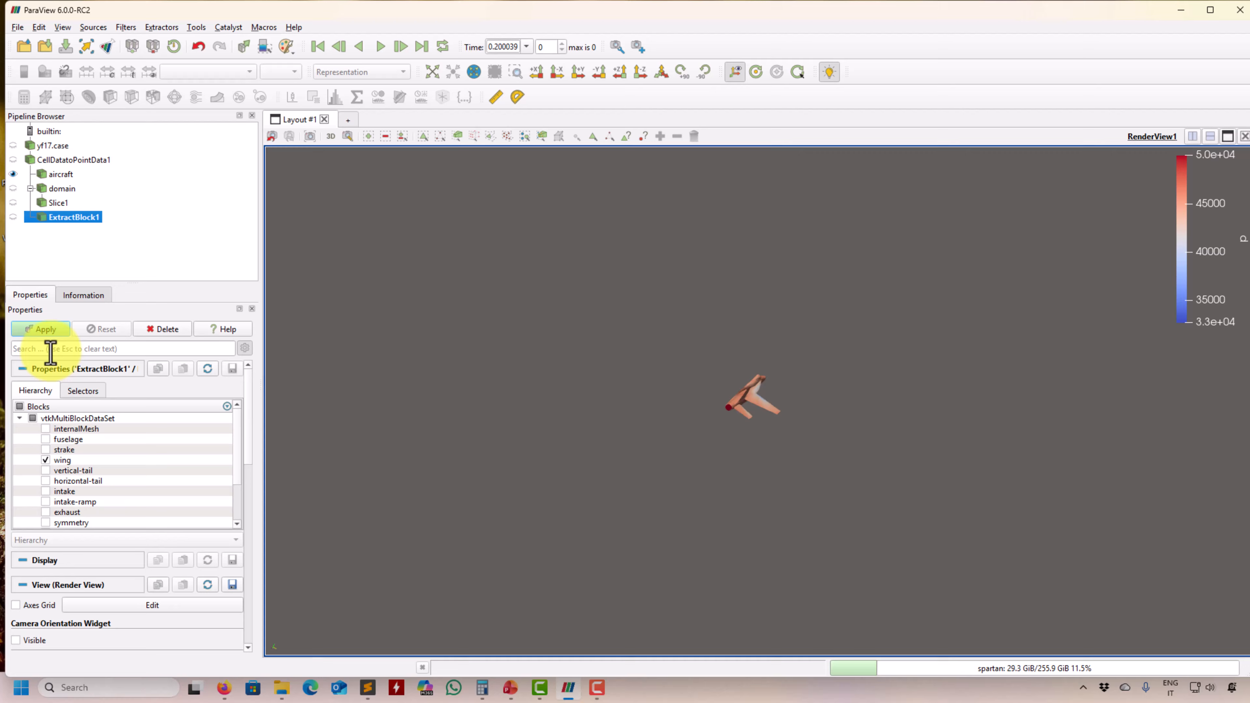
left_click(42, 328)
left_click(14, 174)
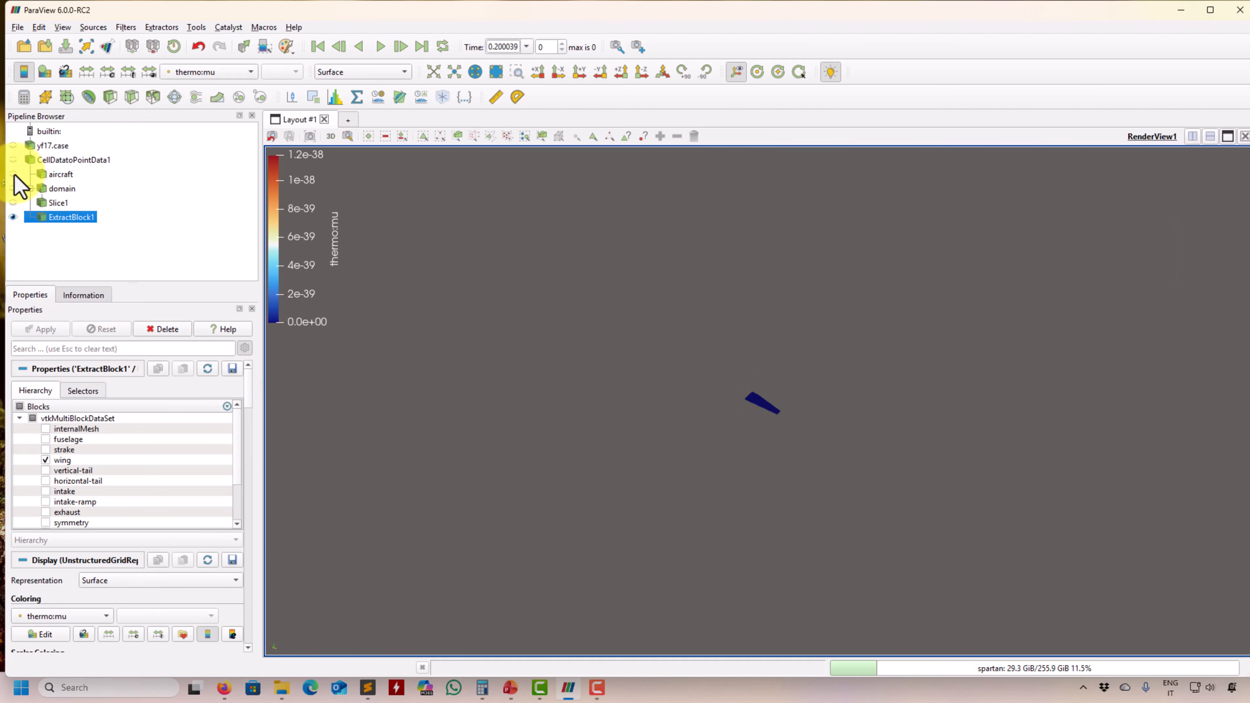
Step: Display the extracted wing in Solid Color and inspect its shape
scroll(655, 472, "up", 3)
left_click(210, 71)
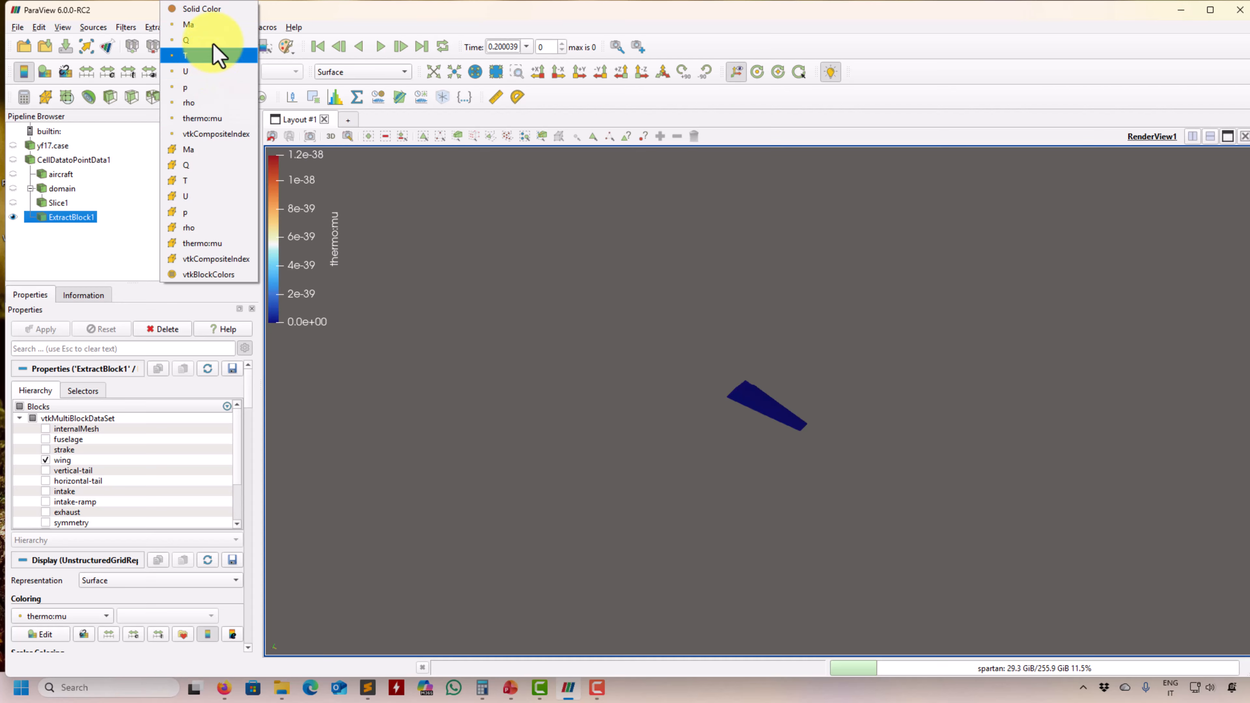
left_click(217, 9)
left_click(433, 71)
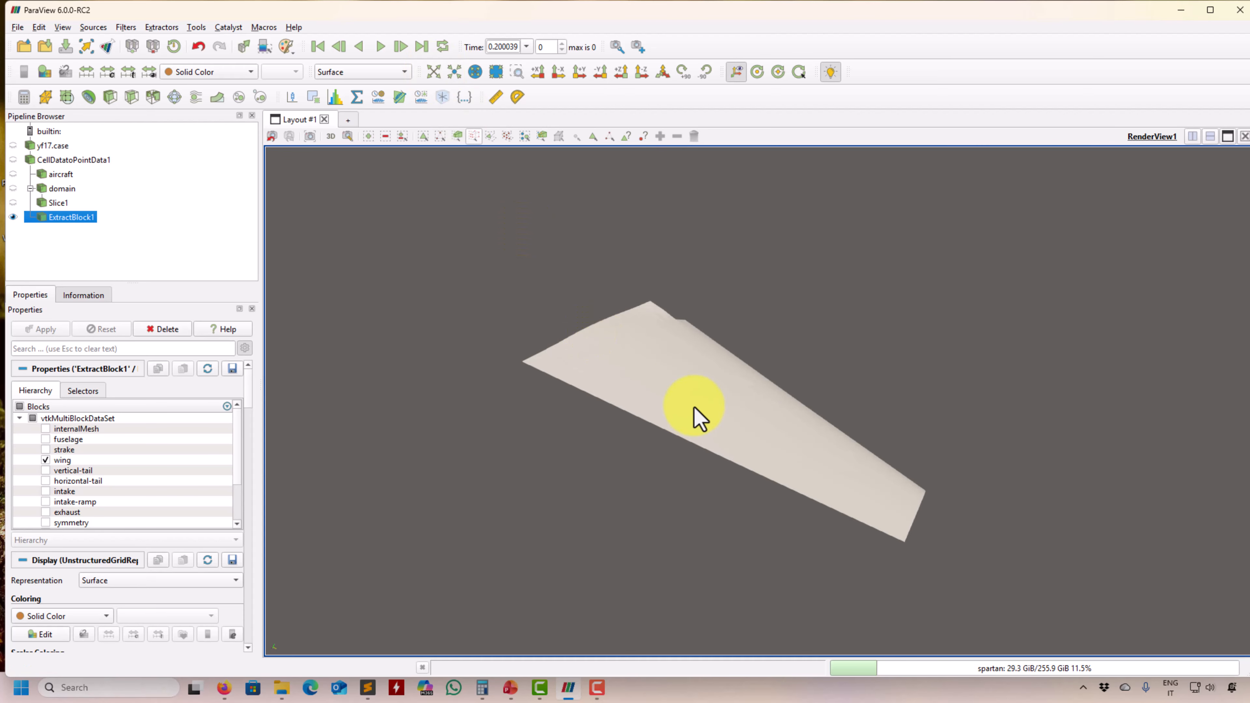
left_click_drag(692, 418, 583, 425)
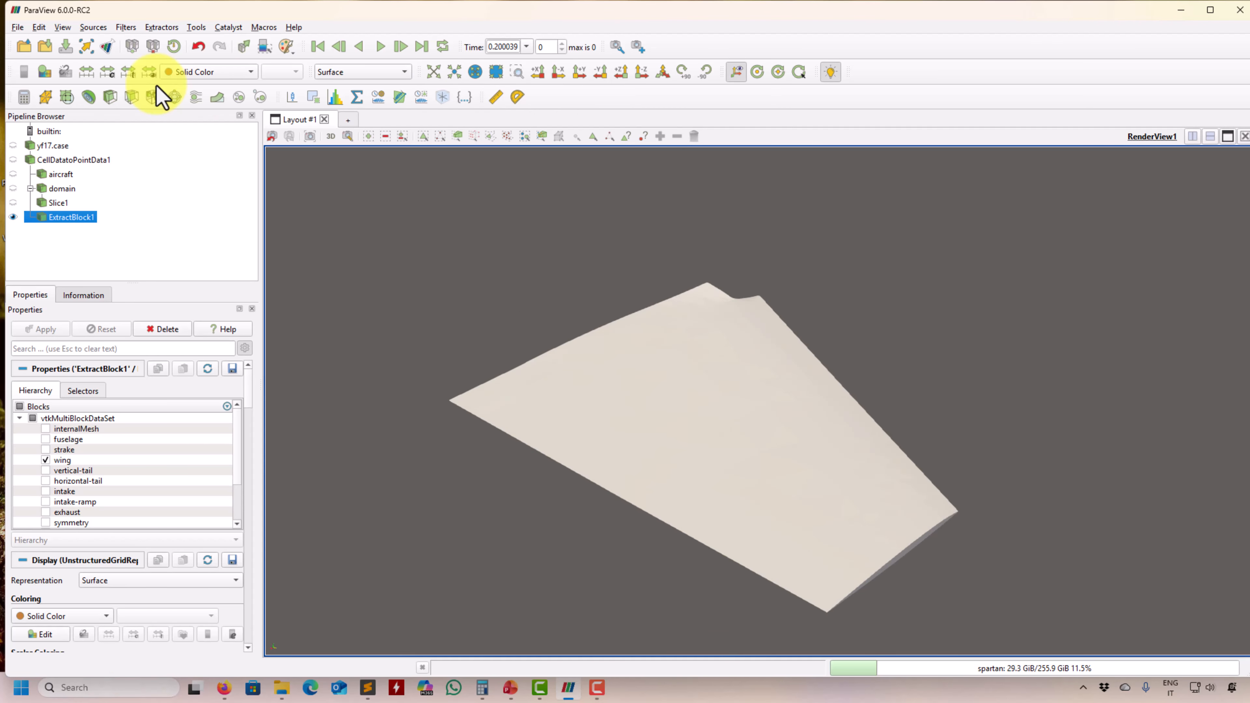
Step: Slice the wing with an X-normal plane, replacing the 0 offset with a linear series of 10 values from -2.91275 to 2.91275
left_click(140, 100)
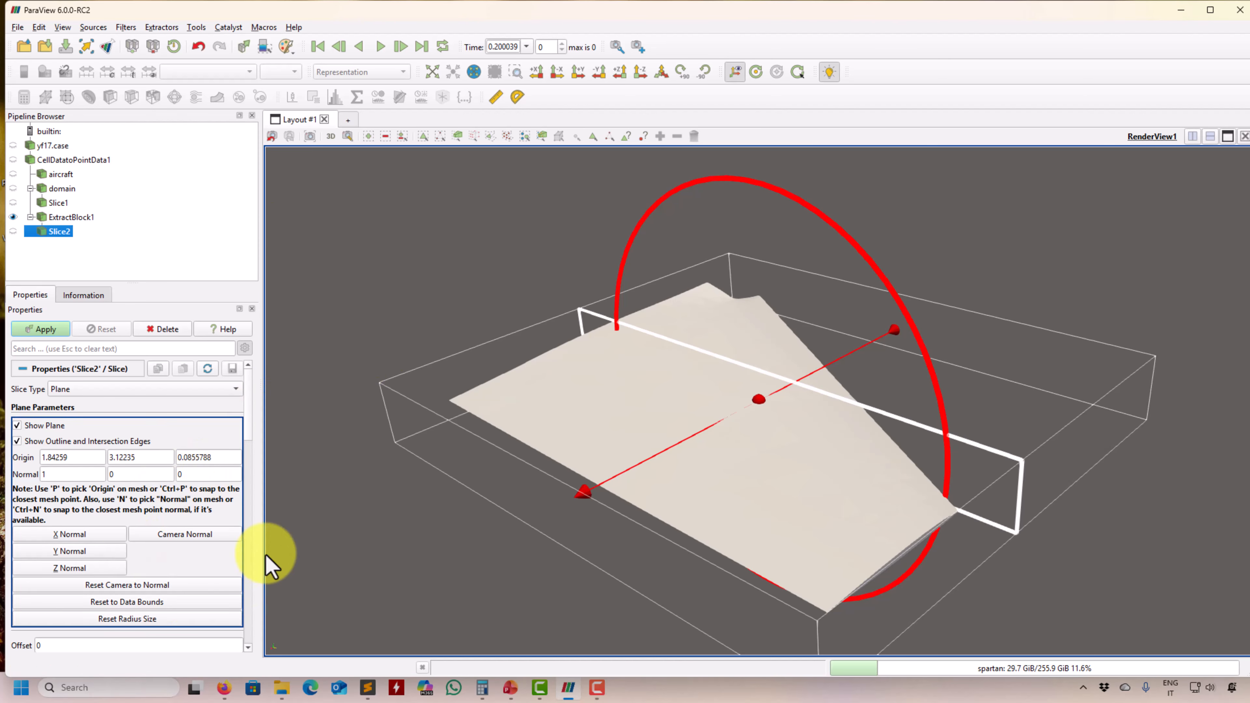
scroll(249, 416, "down", 4)
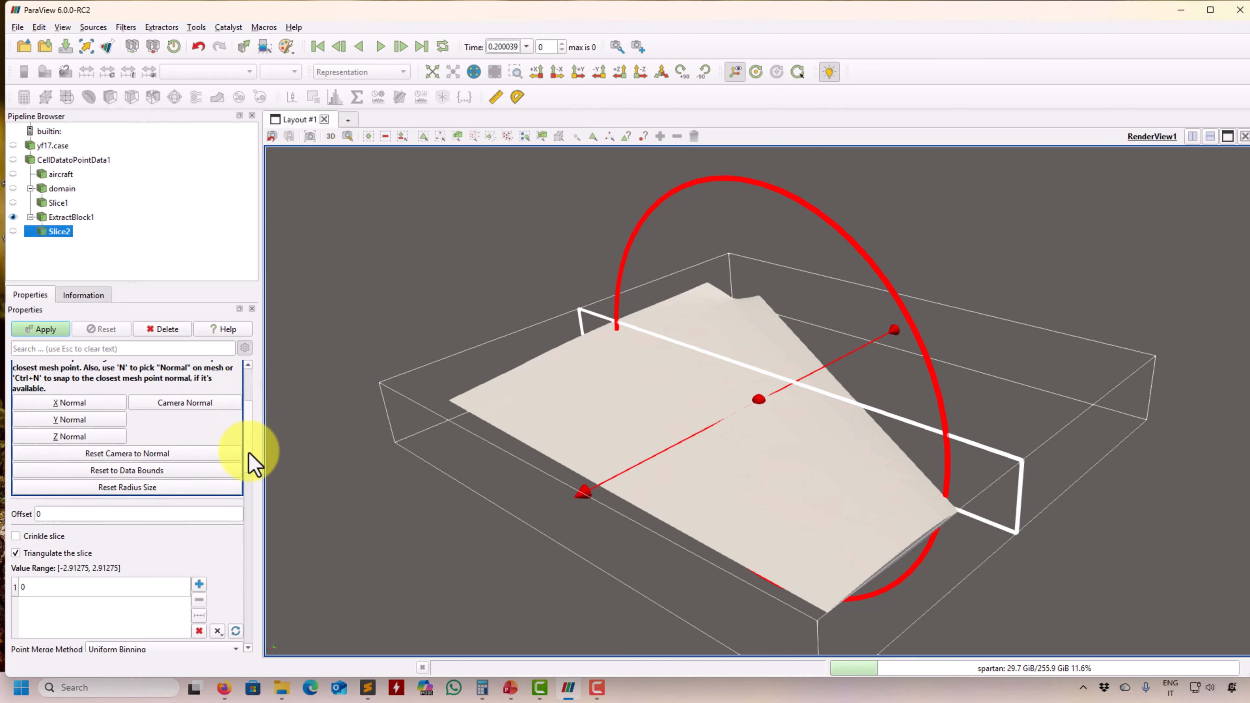
left_click(102, 514)
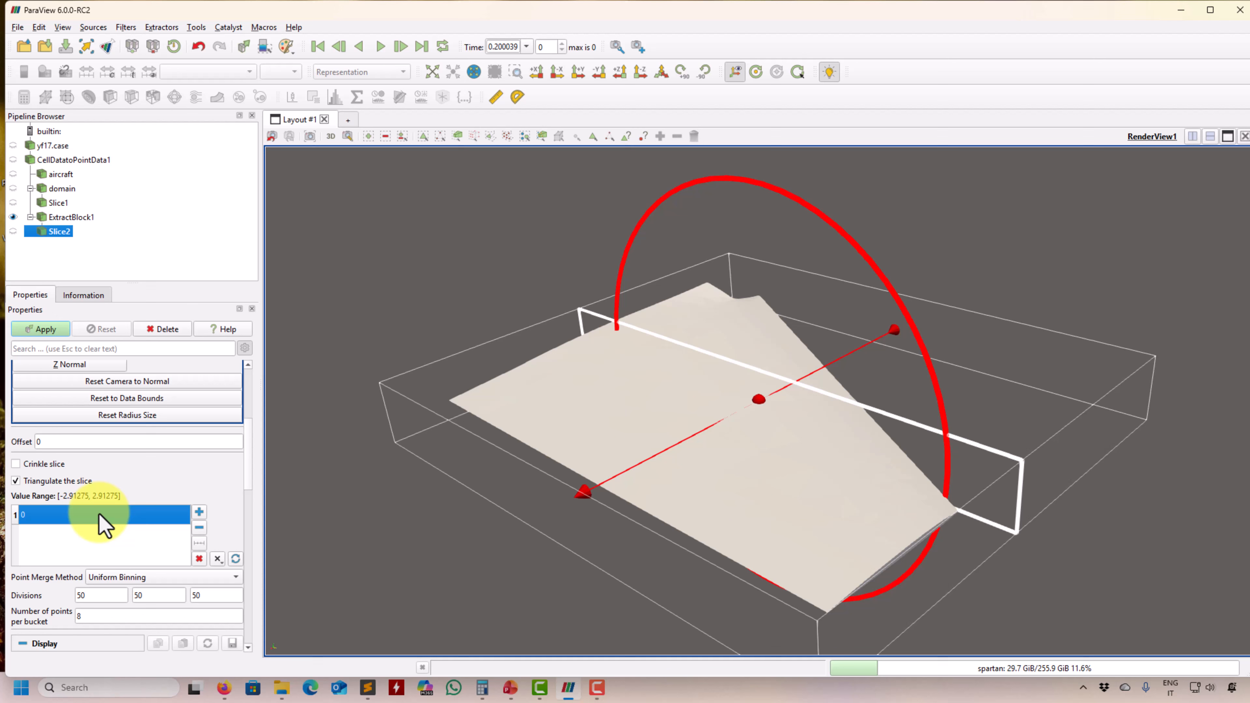
left_click(199, 527)
left_click(199, 544)
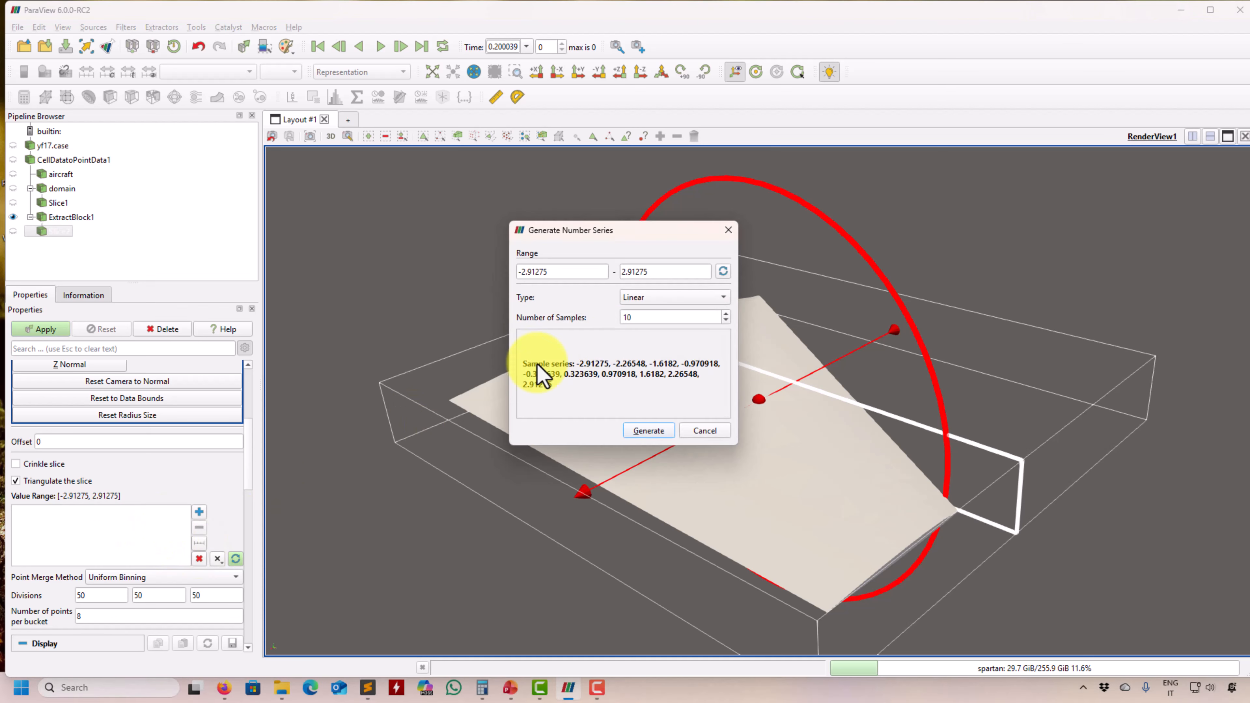
left_click(649, 430)
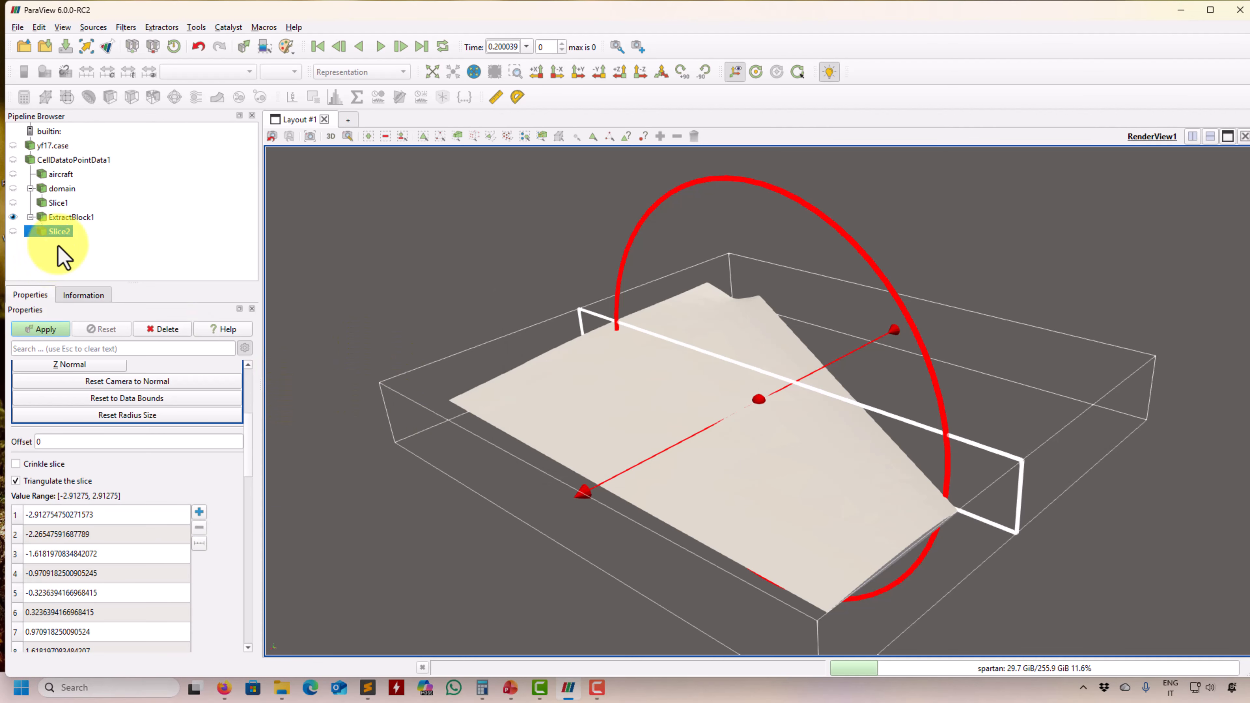
left_click(49, 329)
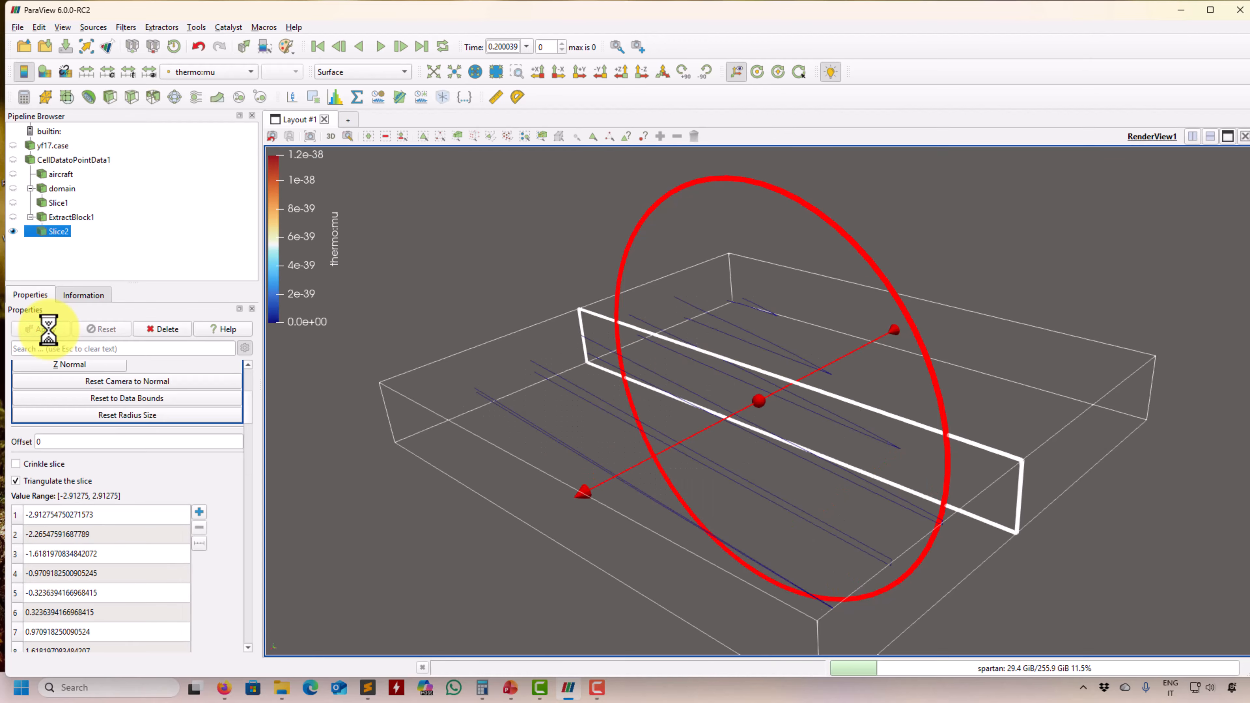
left_click_drag(258, 460, 271, 483)
mouse_move(366, 470)
left_mouse_down()
mouse_move(400, 553)
mouse_move(393, 498)
mouse_move(413, 466)
mouse_move(377, 466)
left_mouse_up()
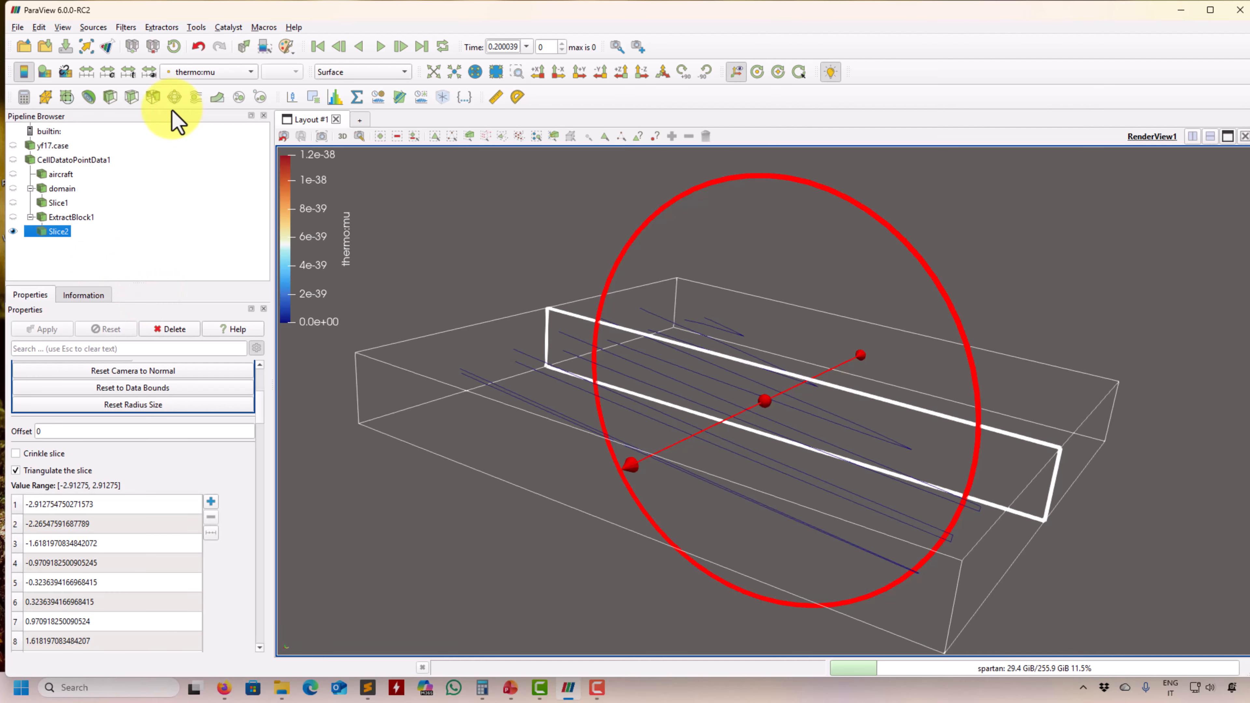
Step: Add another slice on the wing section curves, clear its 0 offset and orient its plane to the Y normal
left_click(131, 97)
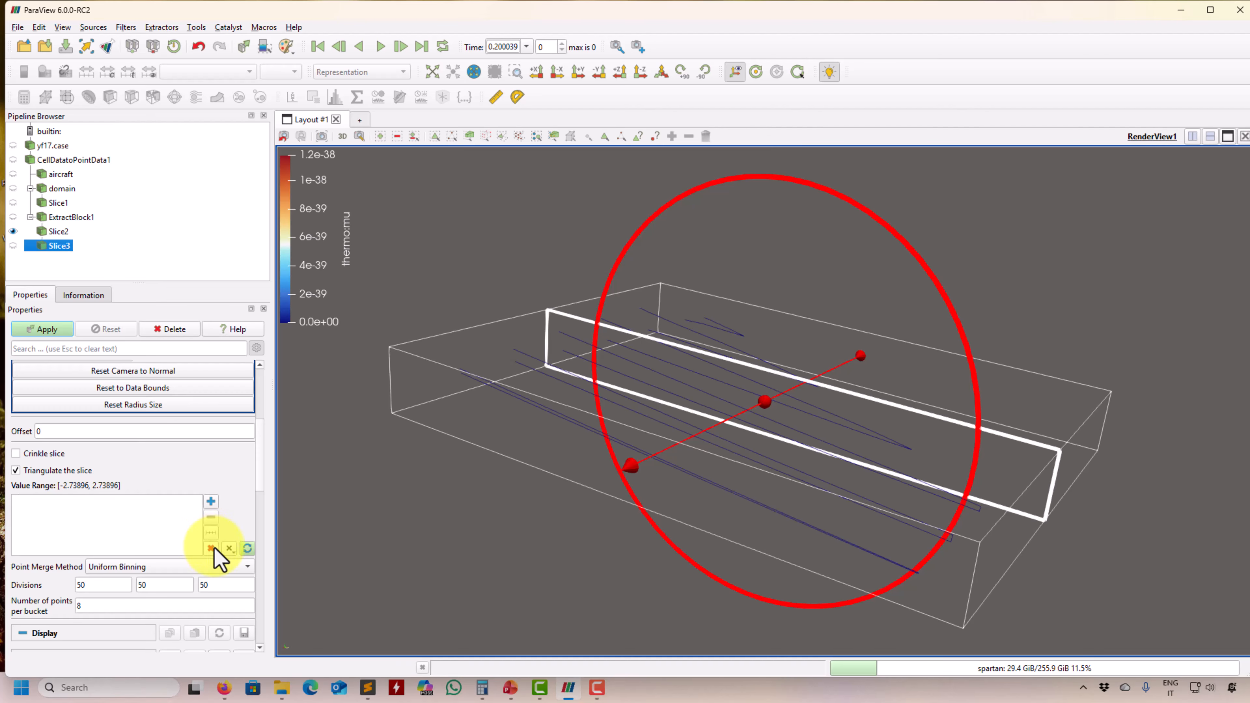
scroll(261, 476, "down", 1)
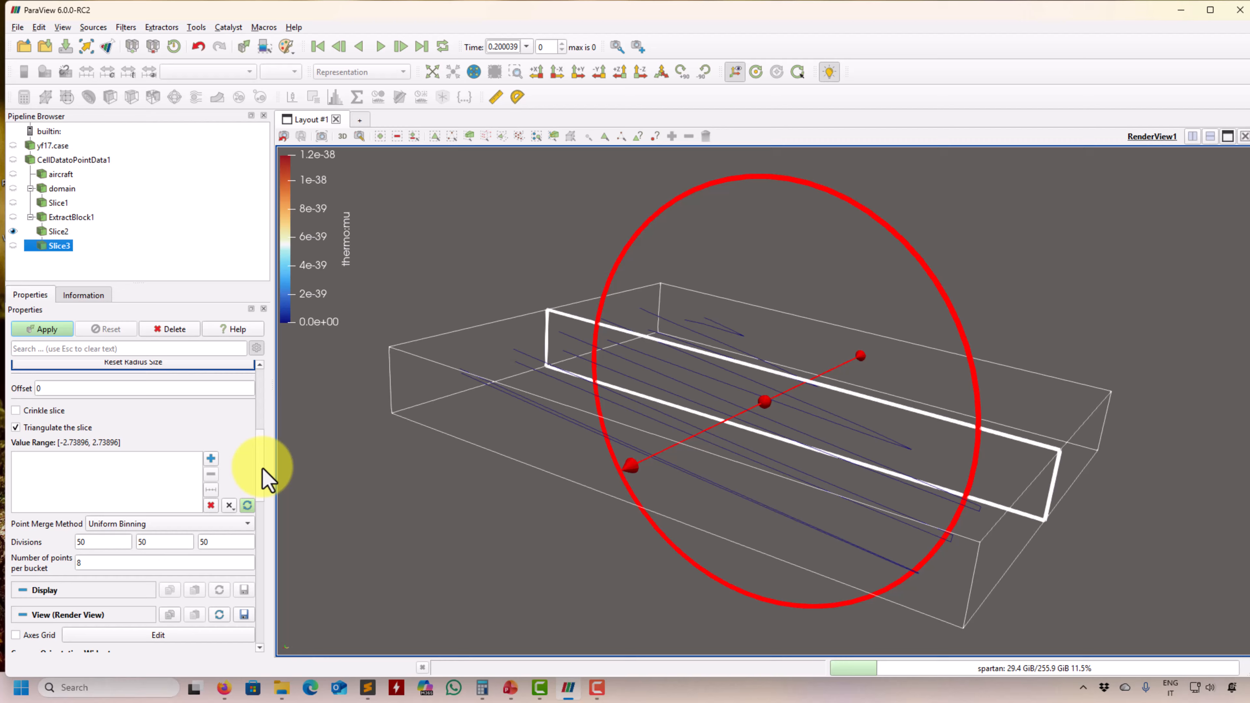
left_click(208, 490)
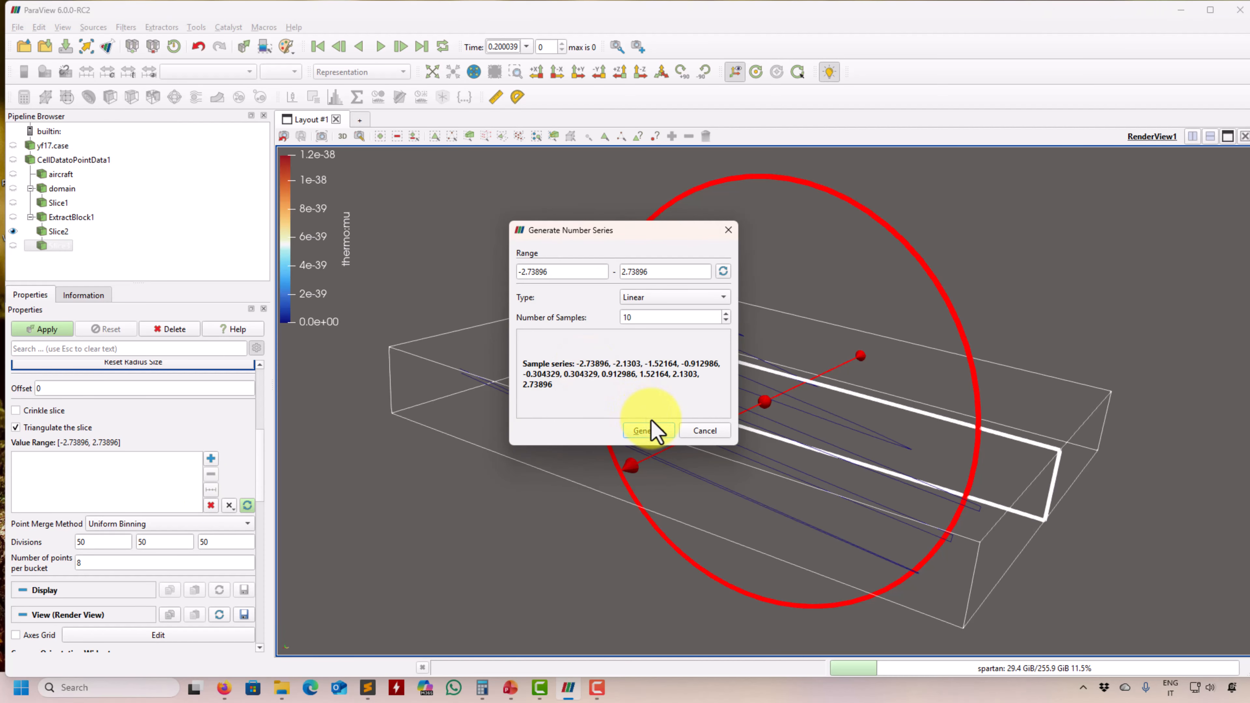
left_click(704, 431)
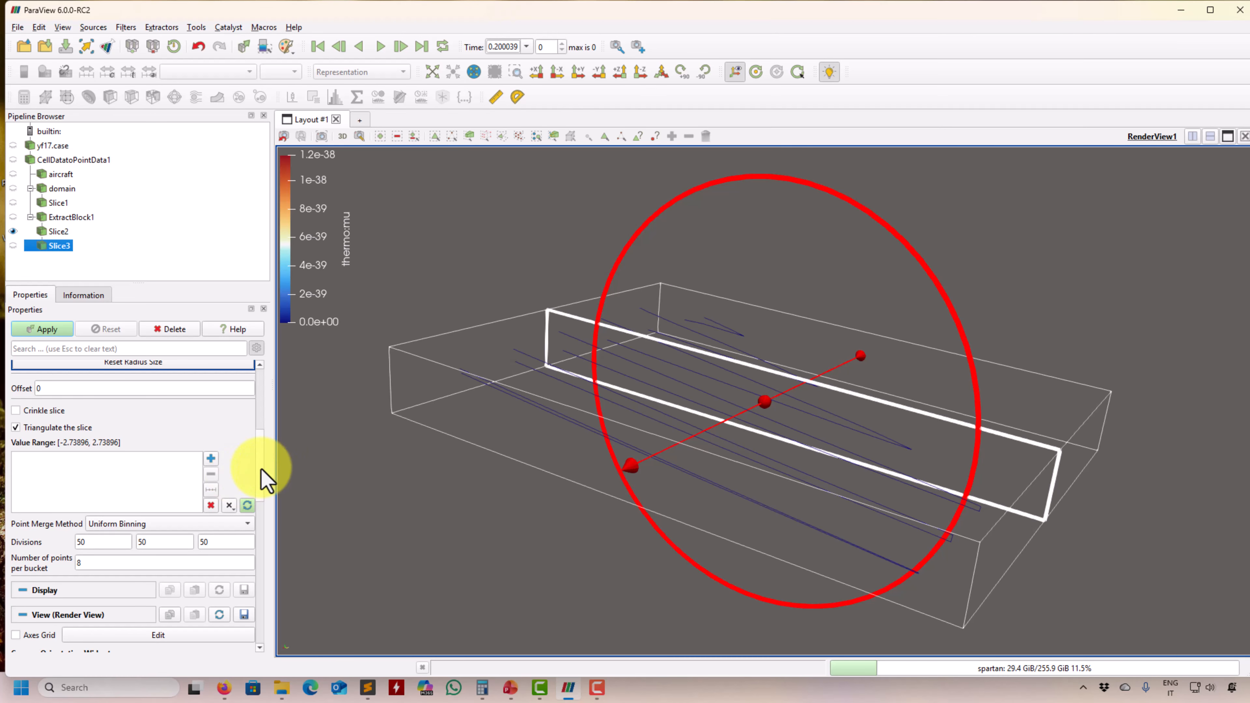
scroll(264, 458, "up", 3)
left_click(64, 436)
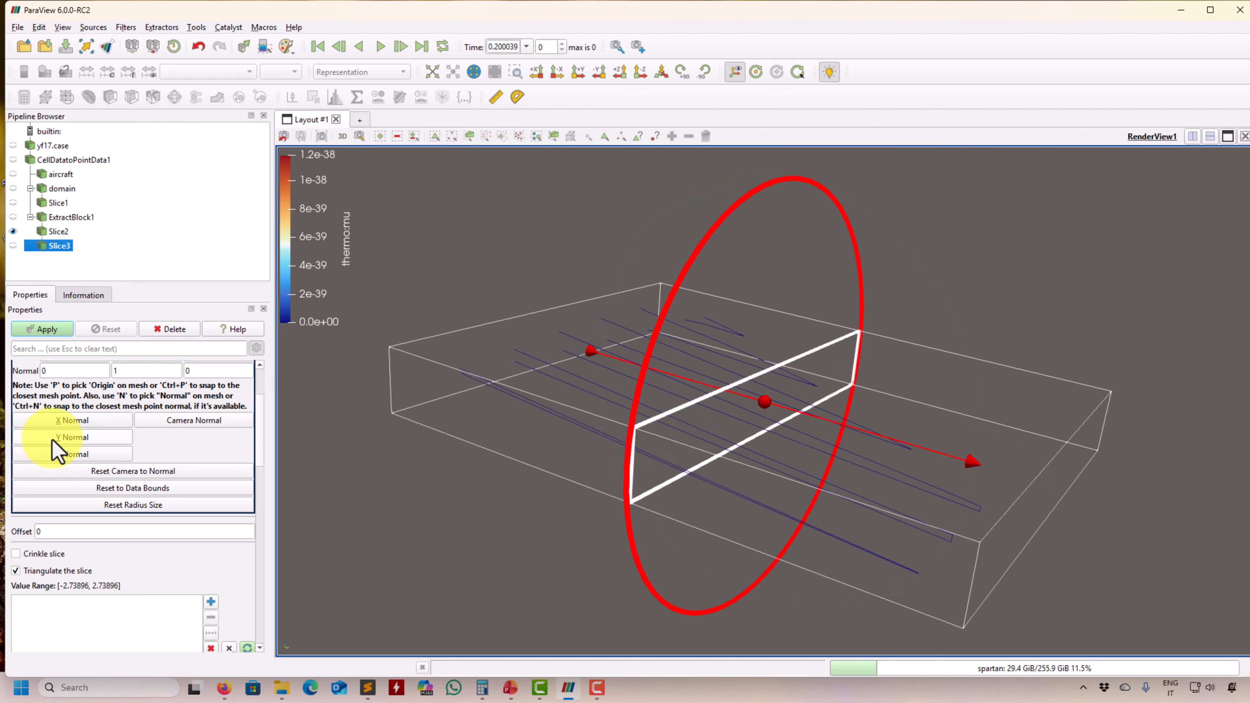
Step: Generate a linear series of 10 offsets from -2.73896 to 2.73896 for the Y-normal slice and apply it
scroll(270, 473, "down", 1)
scroll(268, 473, "down", 1)
left_click(210, 566)
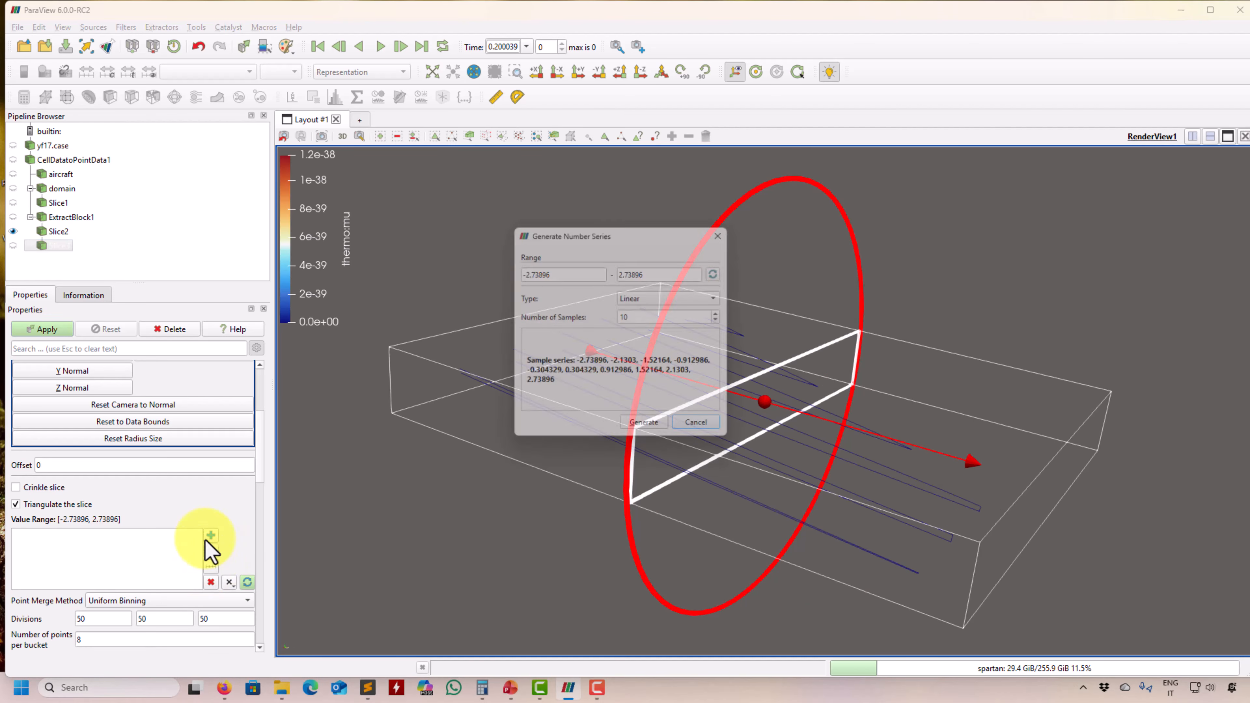
left_click(649, 430)
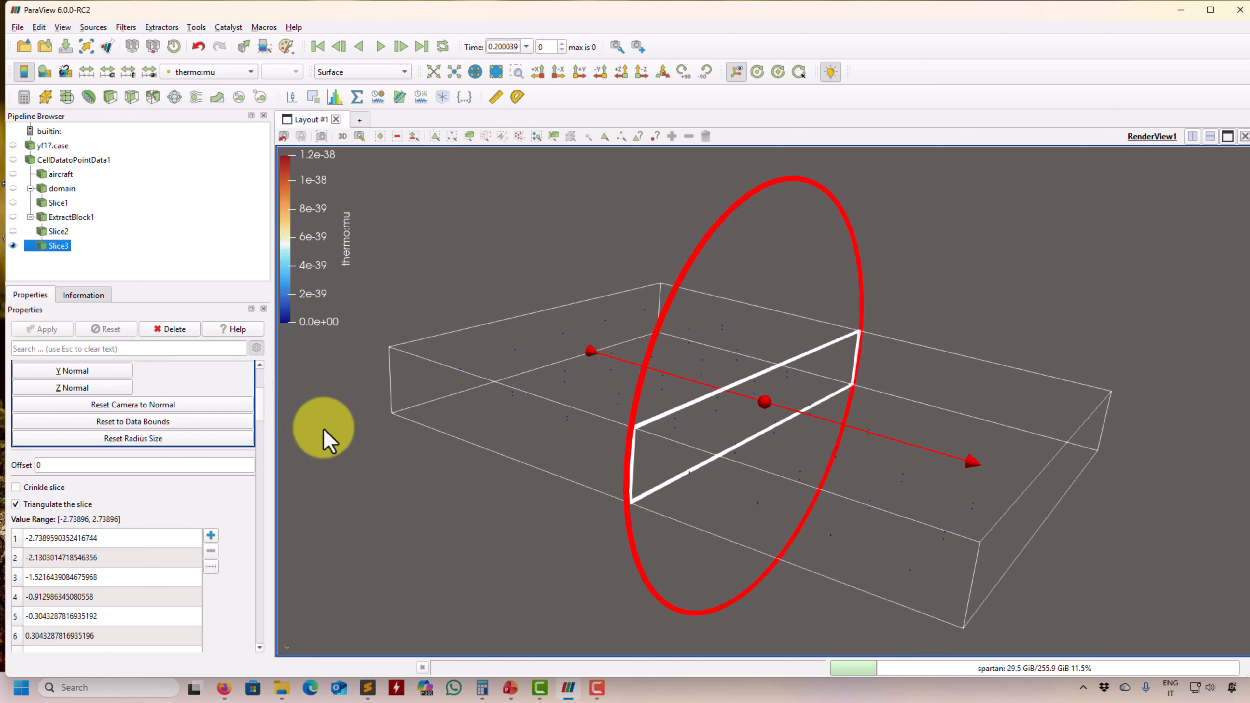
Step: Change the representation of the sliced wing points to Point Gaussian and inspect their distribution
left_click_drag(352, 450, 374, 480)
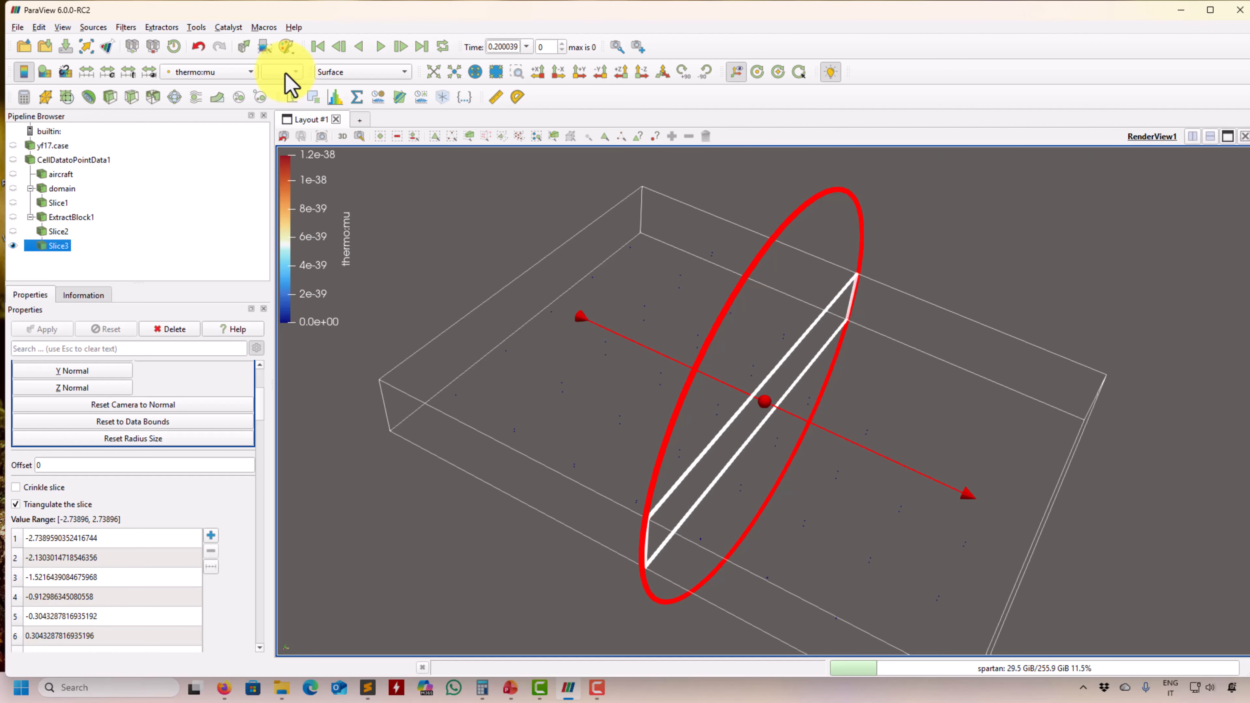
left_click(380, 72)
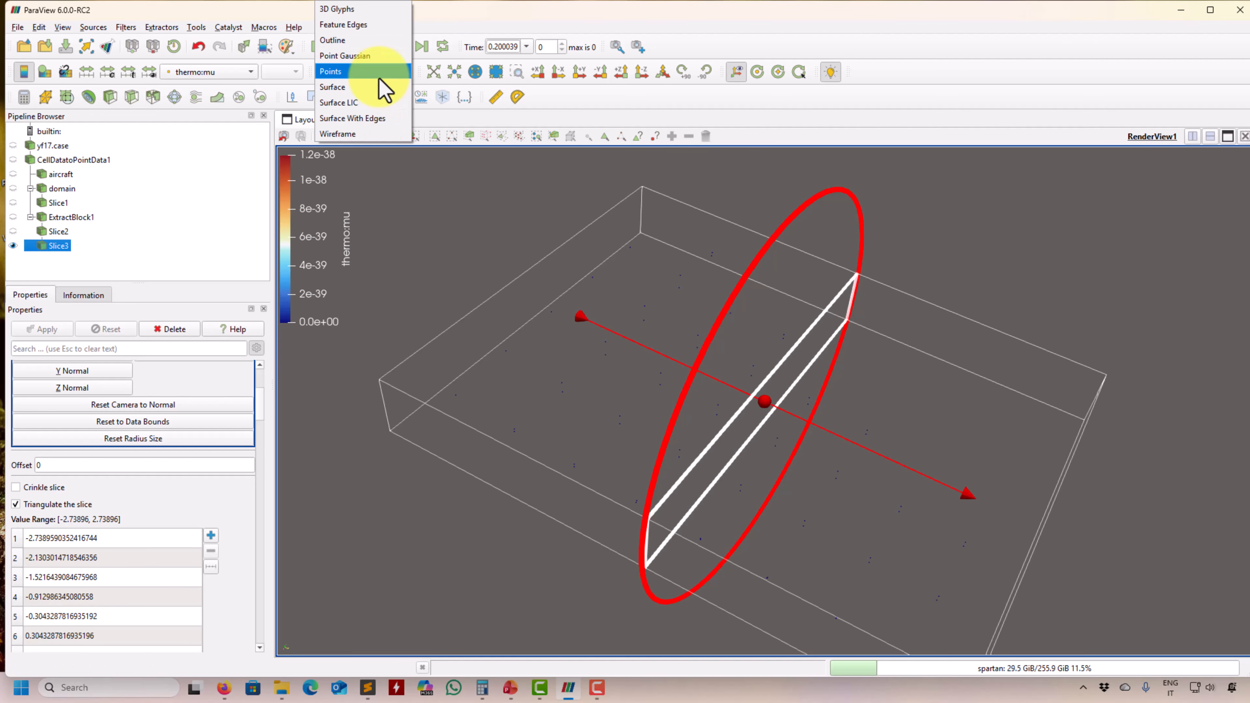
left_click(354, 56)
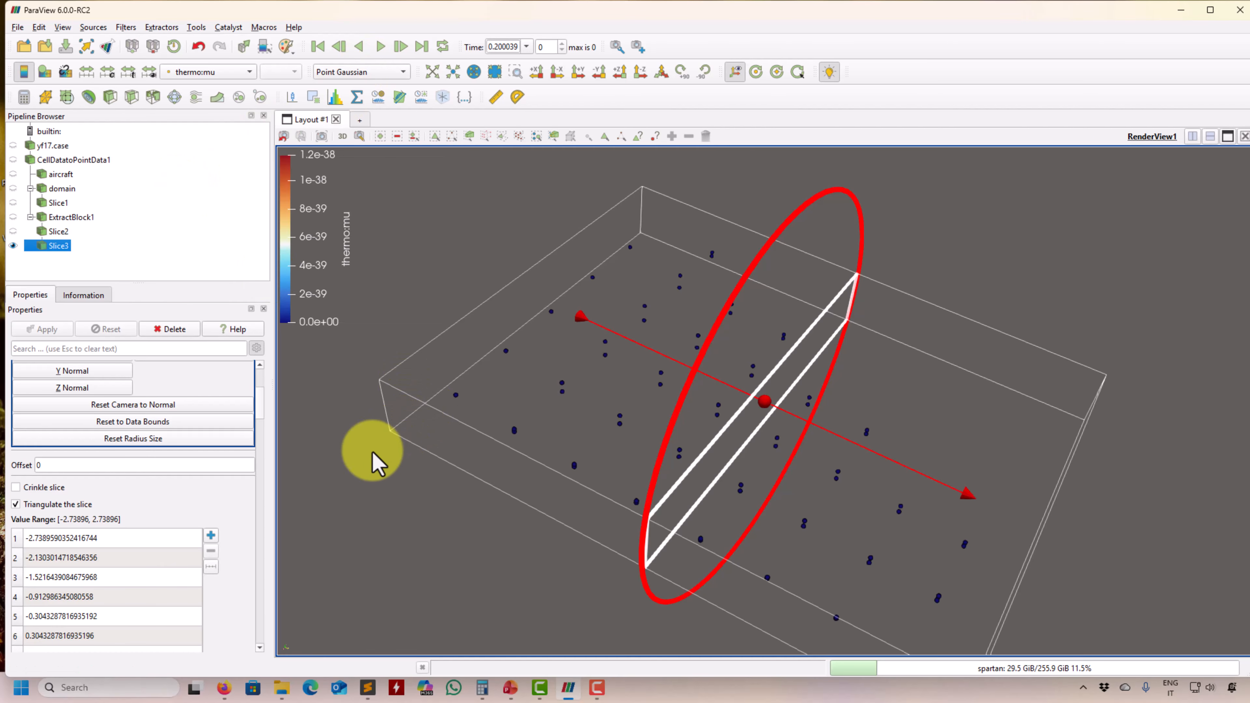
left_click_drag(394, 548, 400, 517)
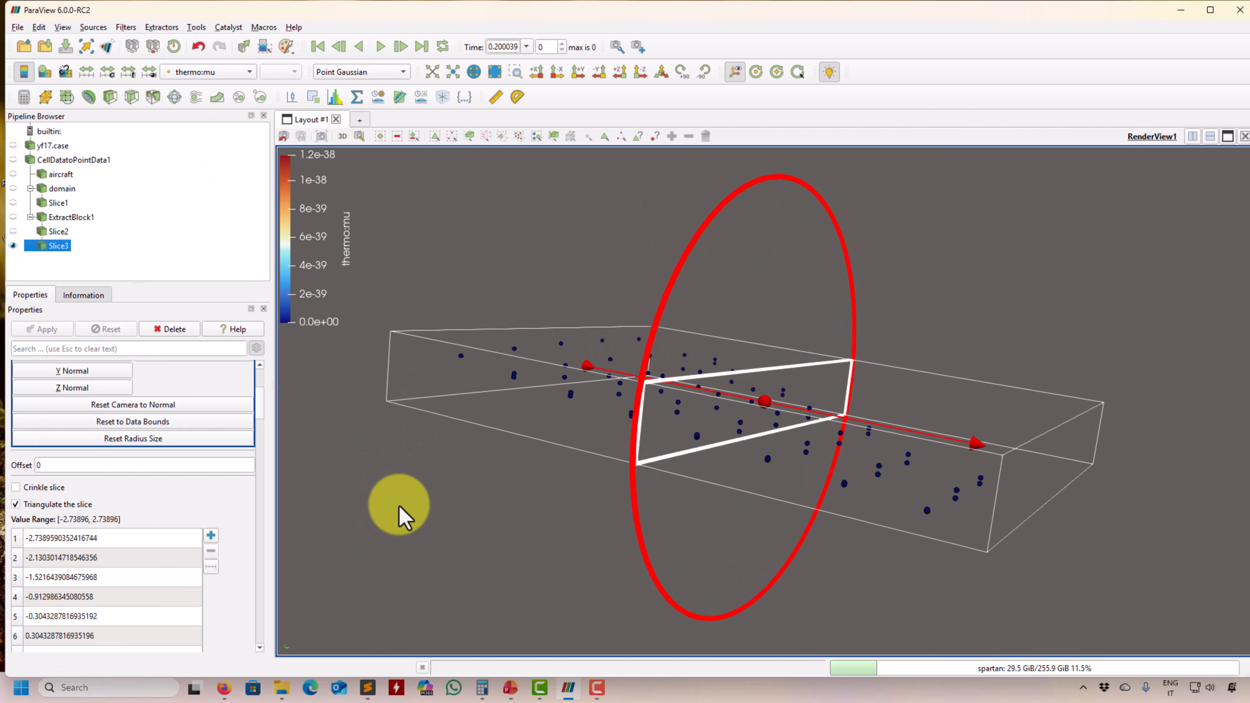
Step: Show the extracted wing surface together with the sliced points, check how they lie on it, and hide the points
left_click(13, 217)
left_click_drag(475, 566, 468, 329)
left_click_drag(825, 435, 804, 455)
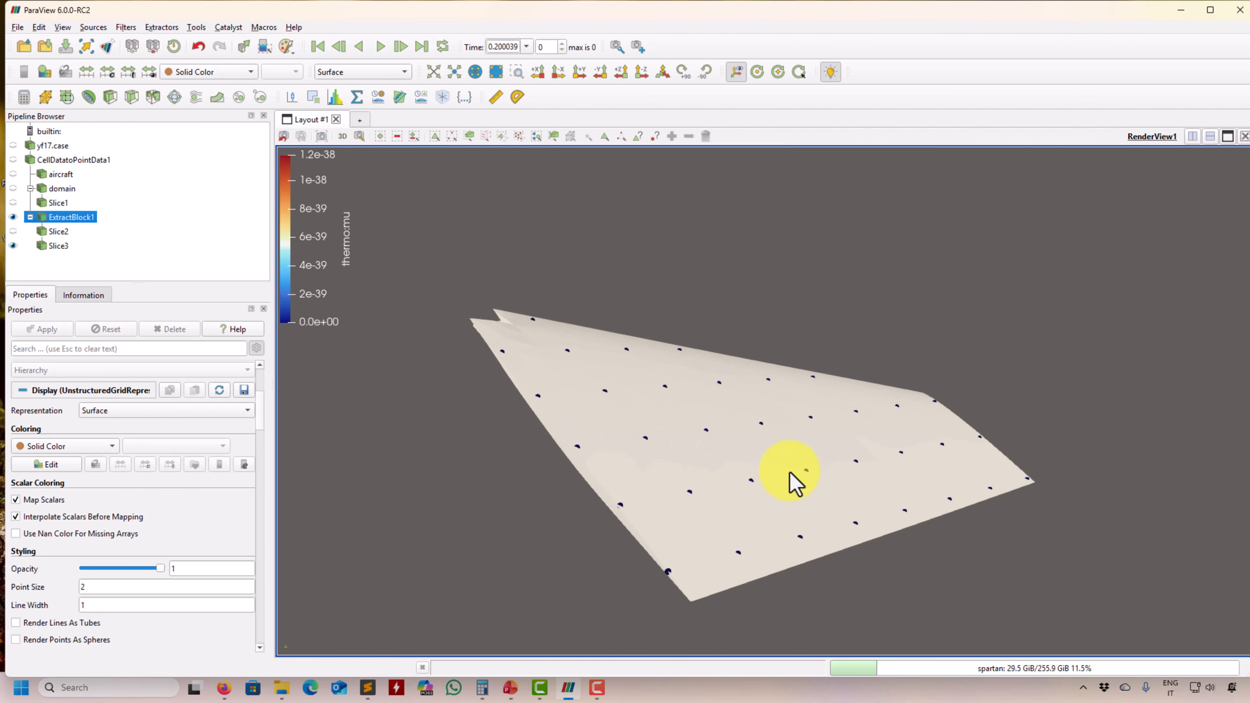
left_click_drag(942, 526, 688, 406)
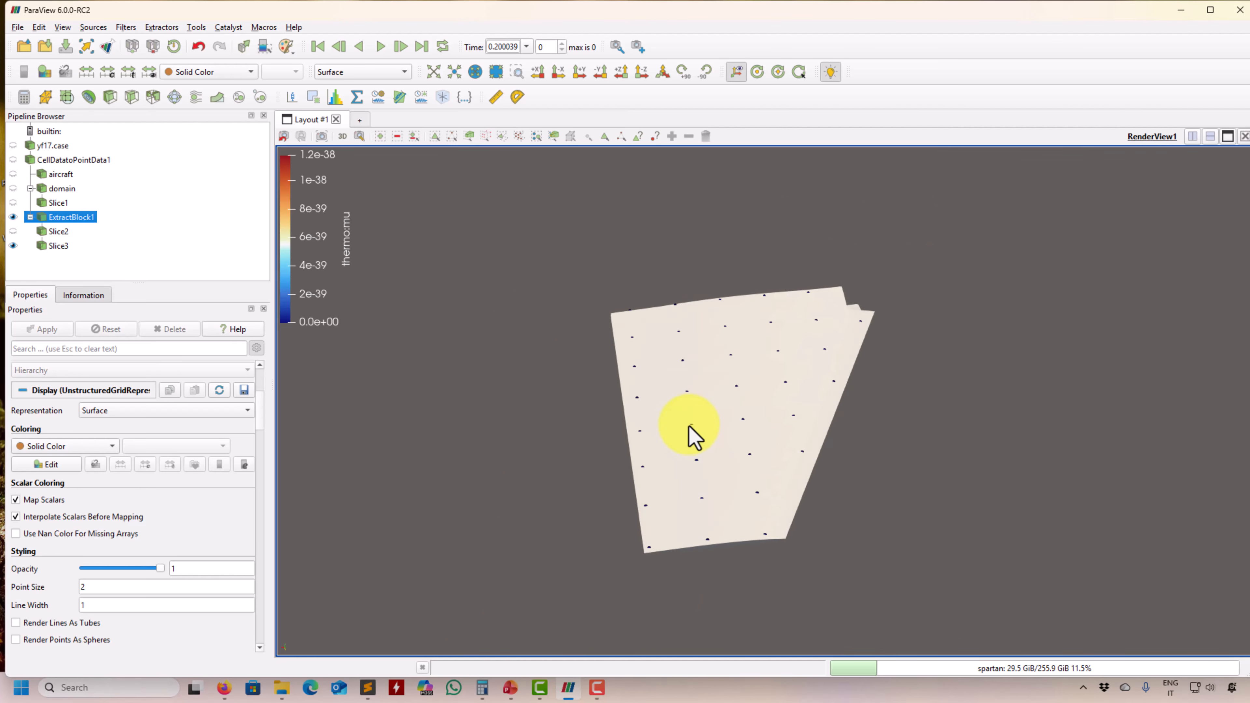
left_click_drag(689, 361, 740, 419)
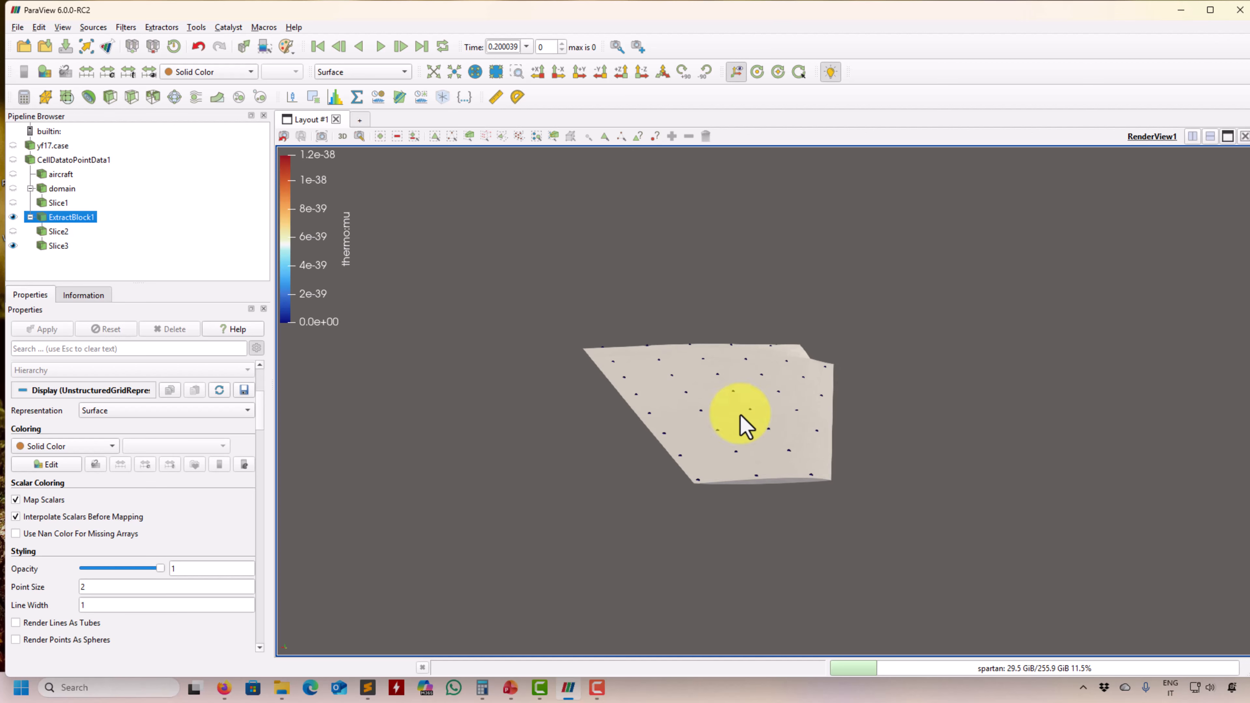
left_click(13, 246)
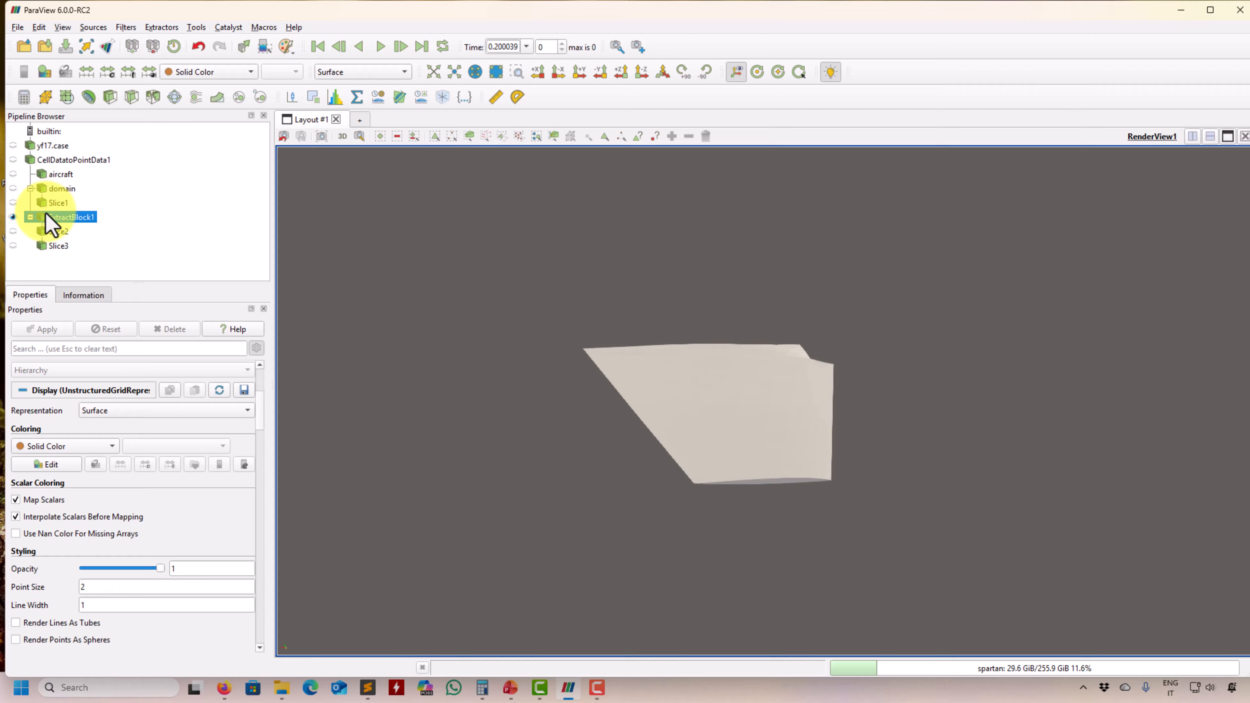
Step: Shift the plane of Slice2 to an origin of about (5.76, 3.01, 0.76) and tilt its normal to about (0.52, 0.85, 0.03)
left_click(59, 235)
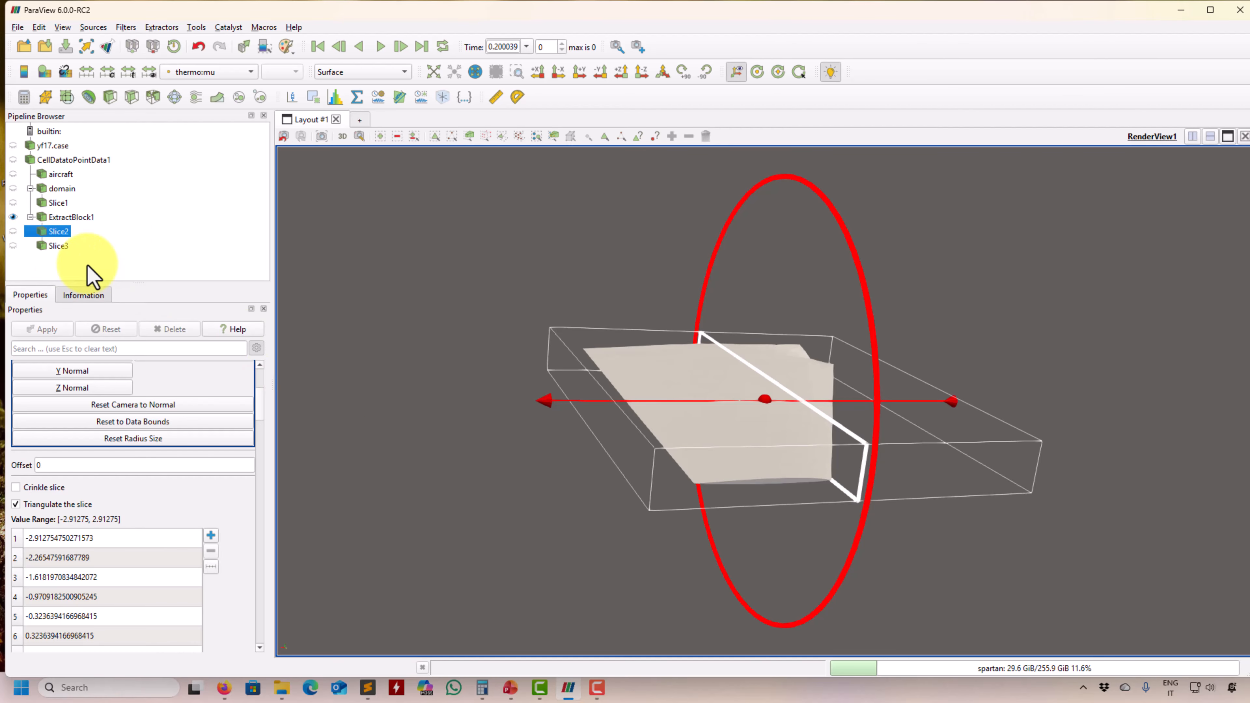
scroll(257, 441, "down", 10)
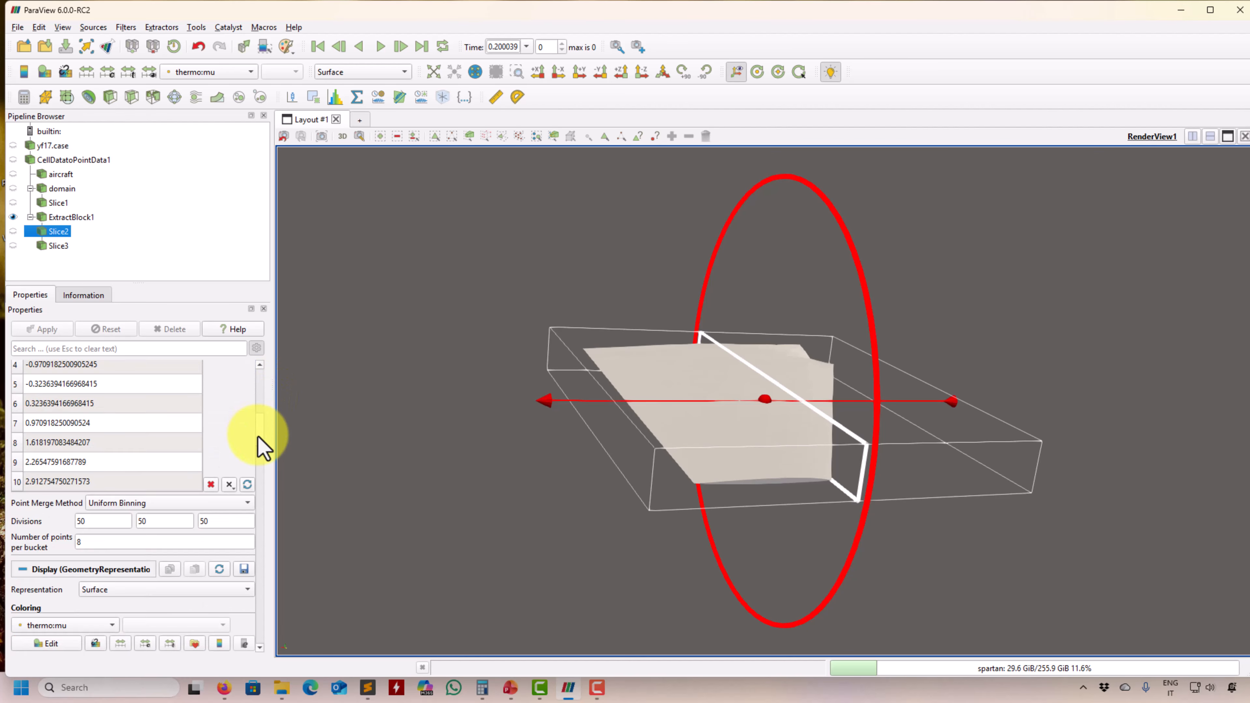
left_click_drag(258, 445, 517, 452)
left_click(764, 401)
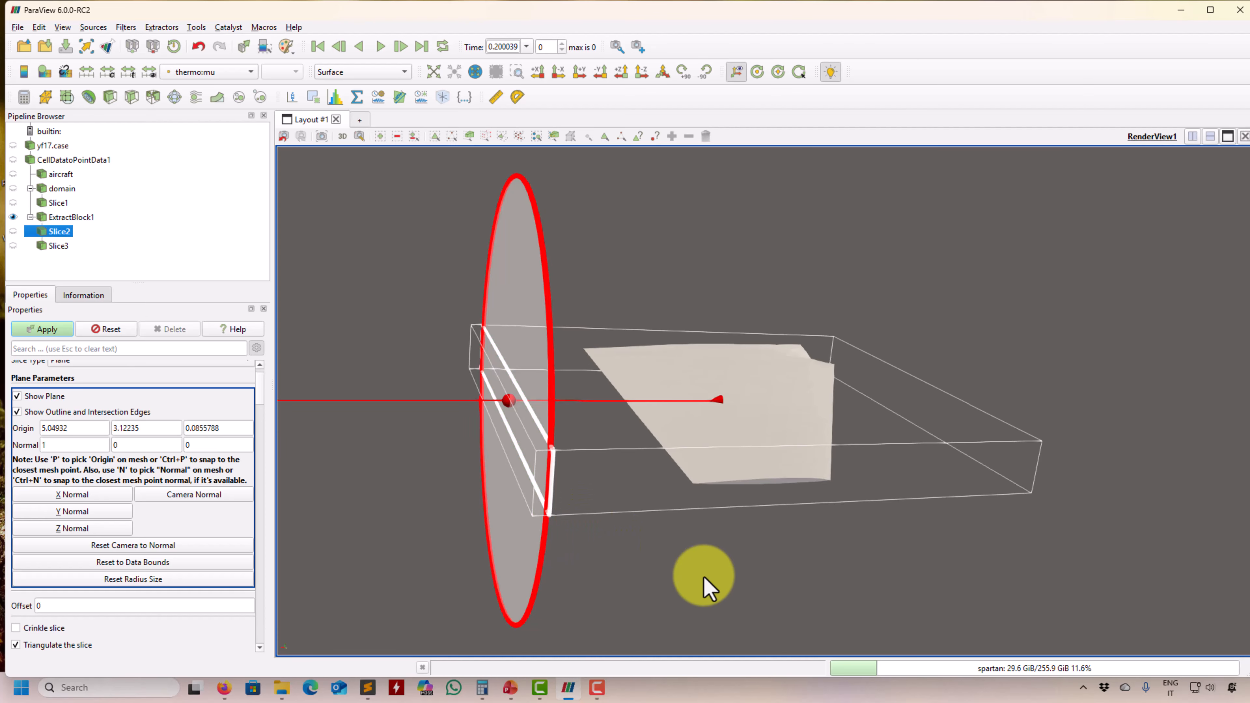
left_click_drag(705, 580, 791, 596)
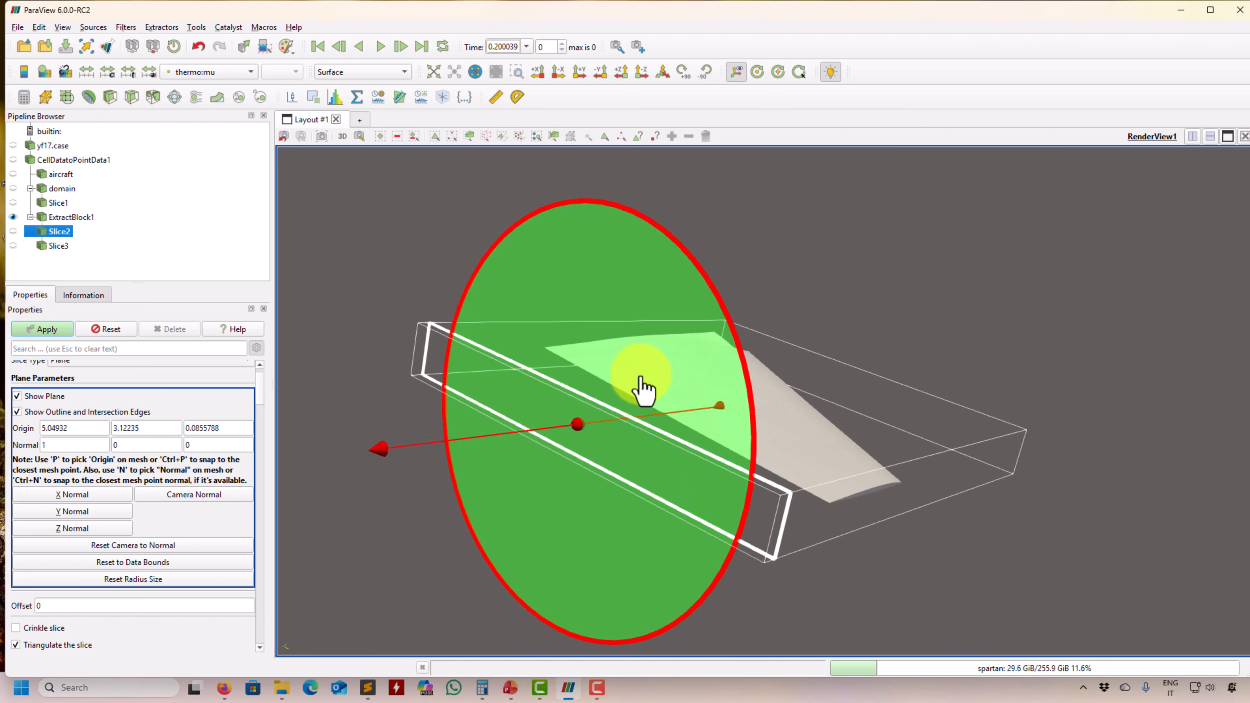
left_click_drag(625, 374, 594, 374)
left_click_drag(557, 428, 560, 359)
left_click_drag(770, 323, 619, 341)
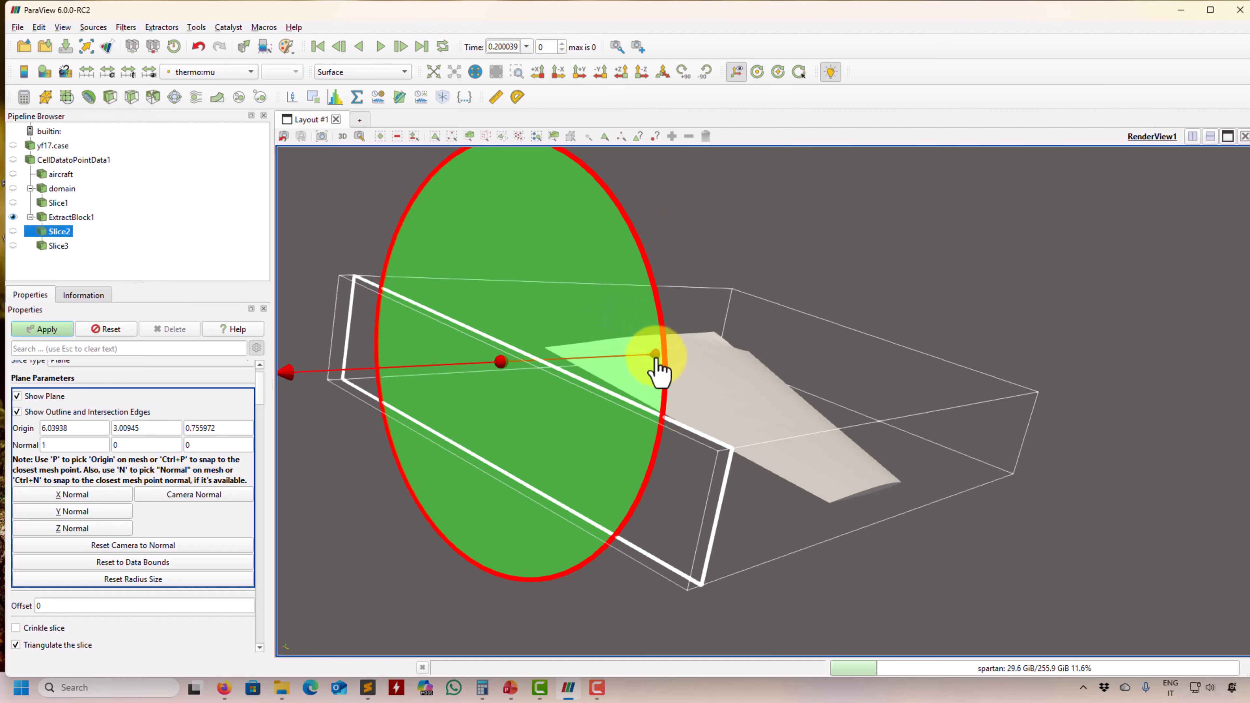
left_click_drag(641, 395, 713, 391)
left_click_drag(313, 373, 494, 411)
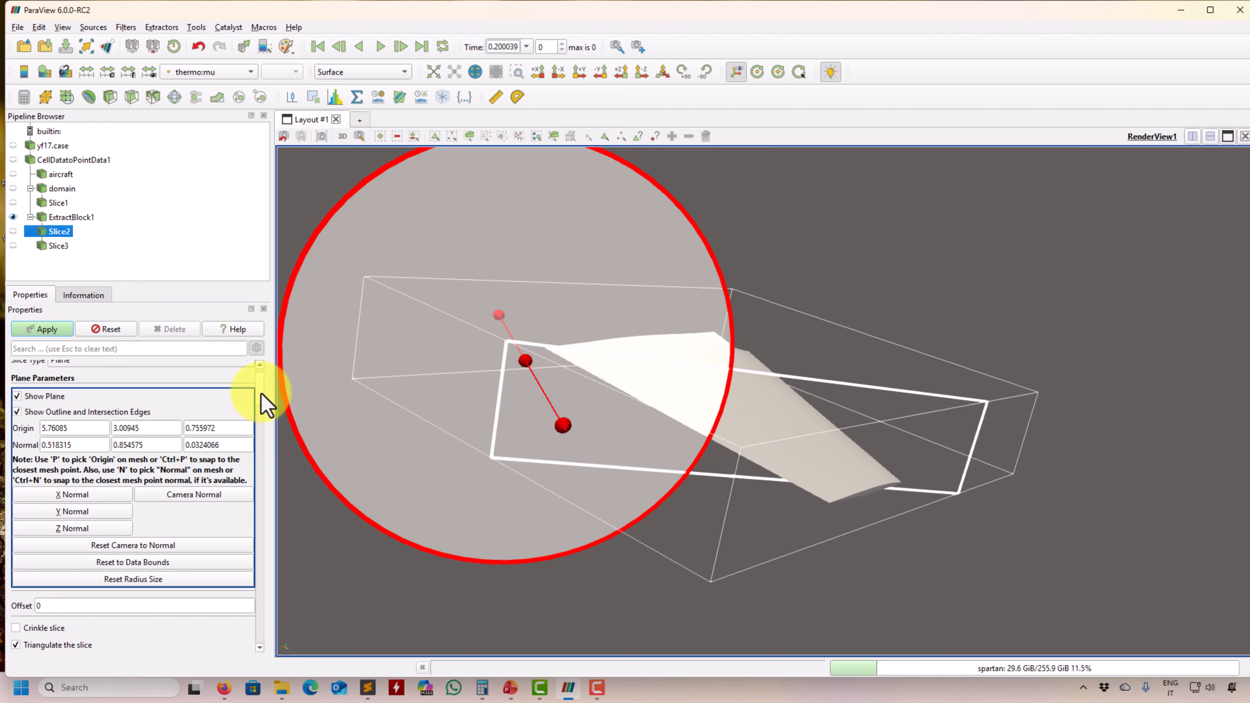
Step: Set the Slice2 plane normal to X, then align it with the camera direction from two different views
scroll(265, 394, "up", 1)
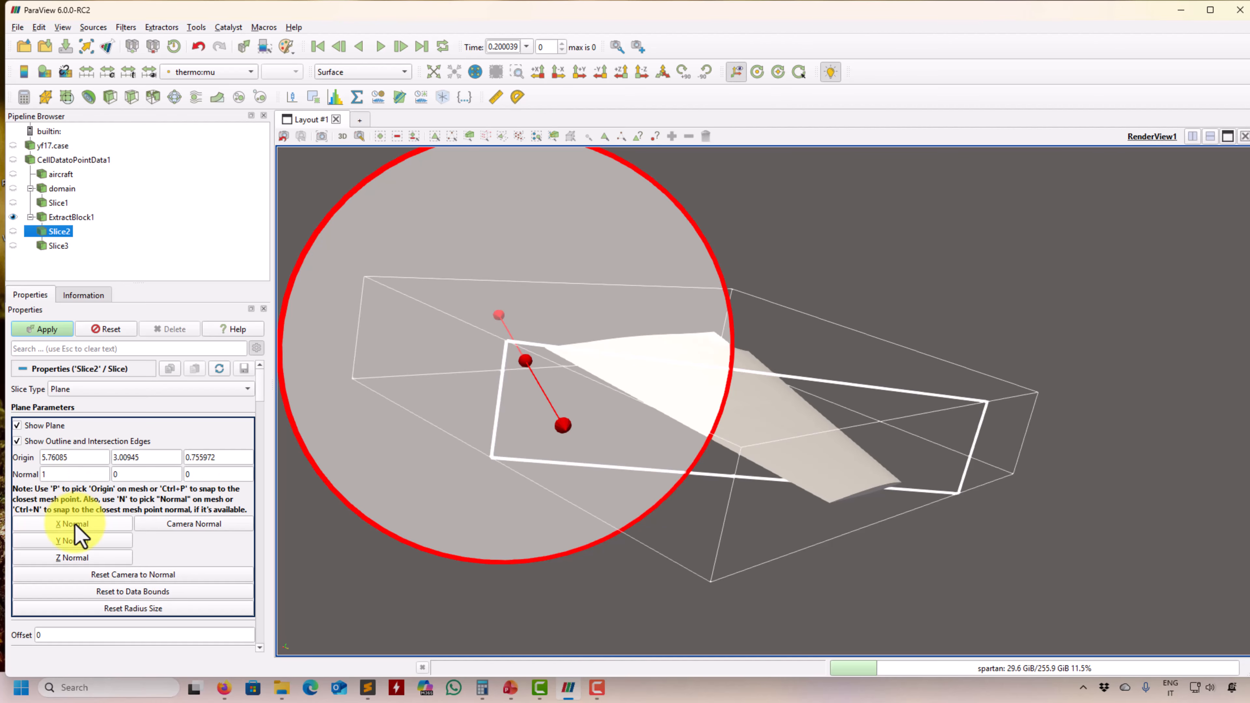
left_click(173, 526)
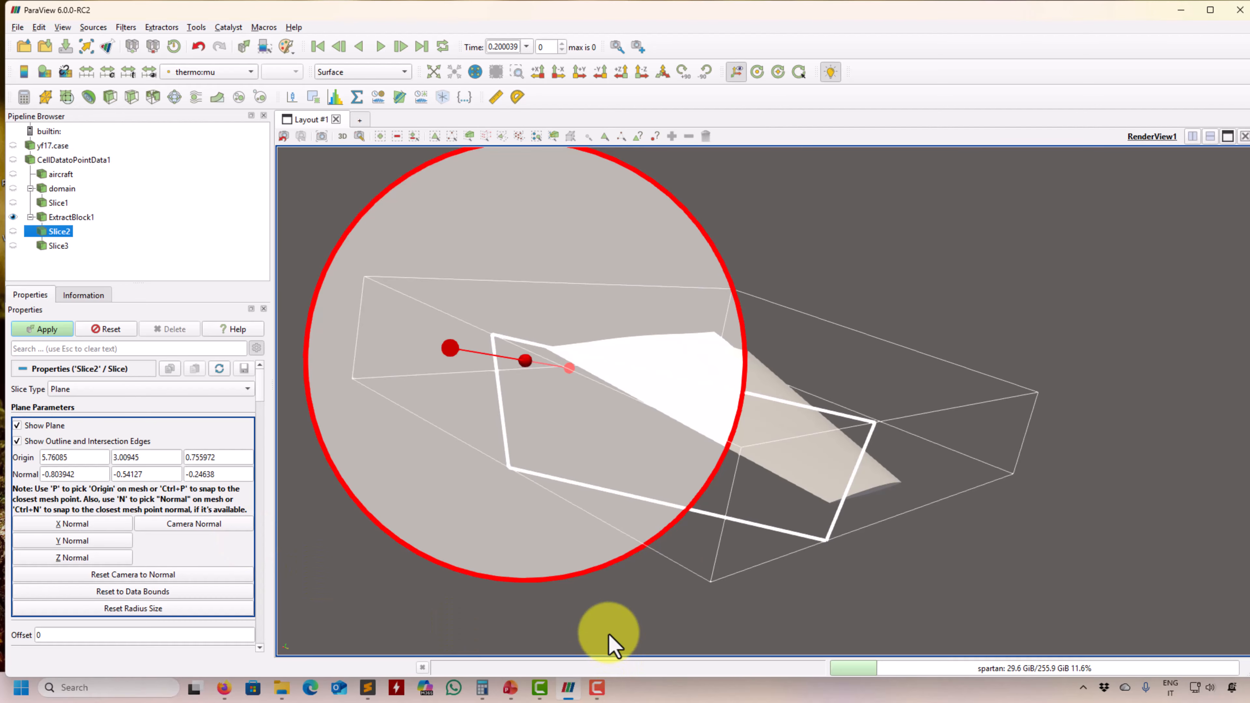
left_click_drag(613, 641, 1018, 591)
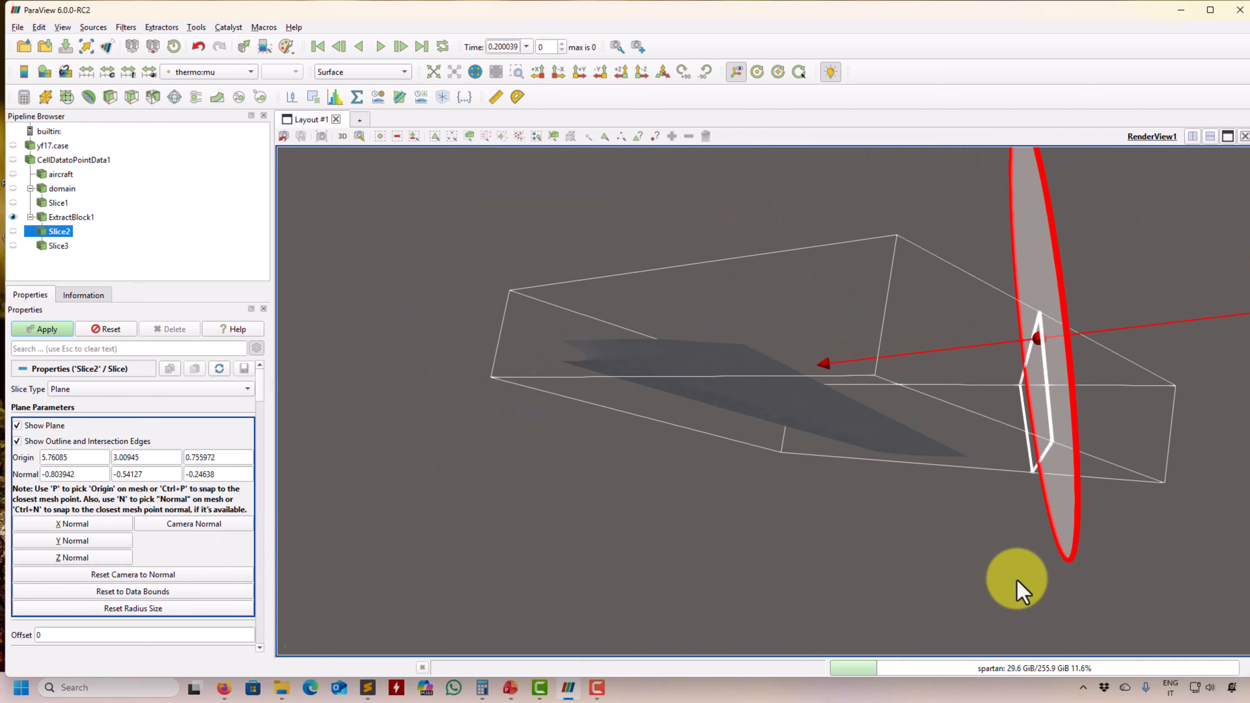
left_click(178, 526)
left_click(148, 574)
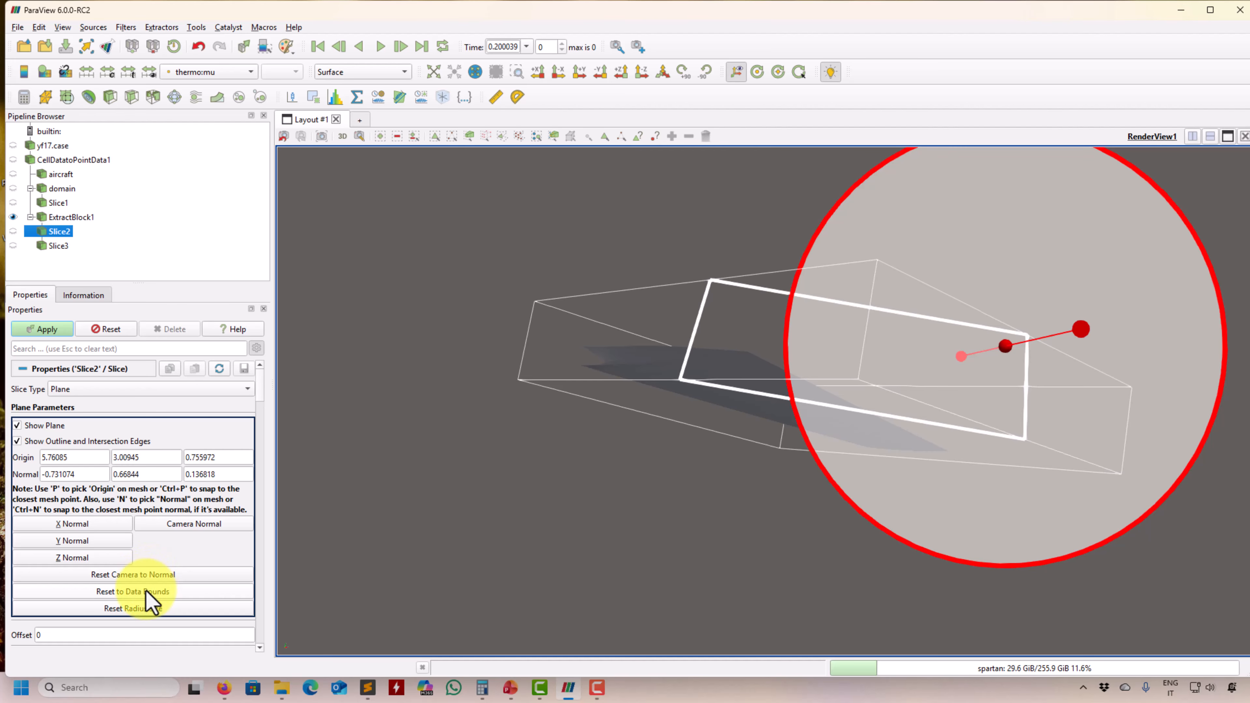
left_click_drag(612, 524, 153, 542)
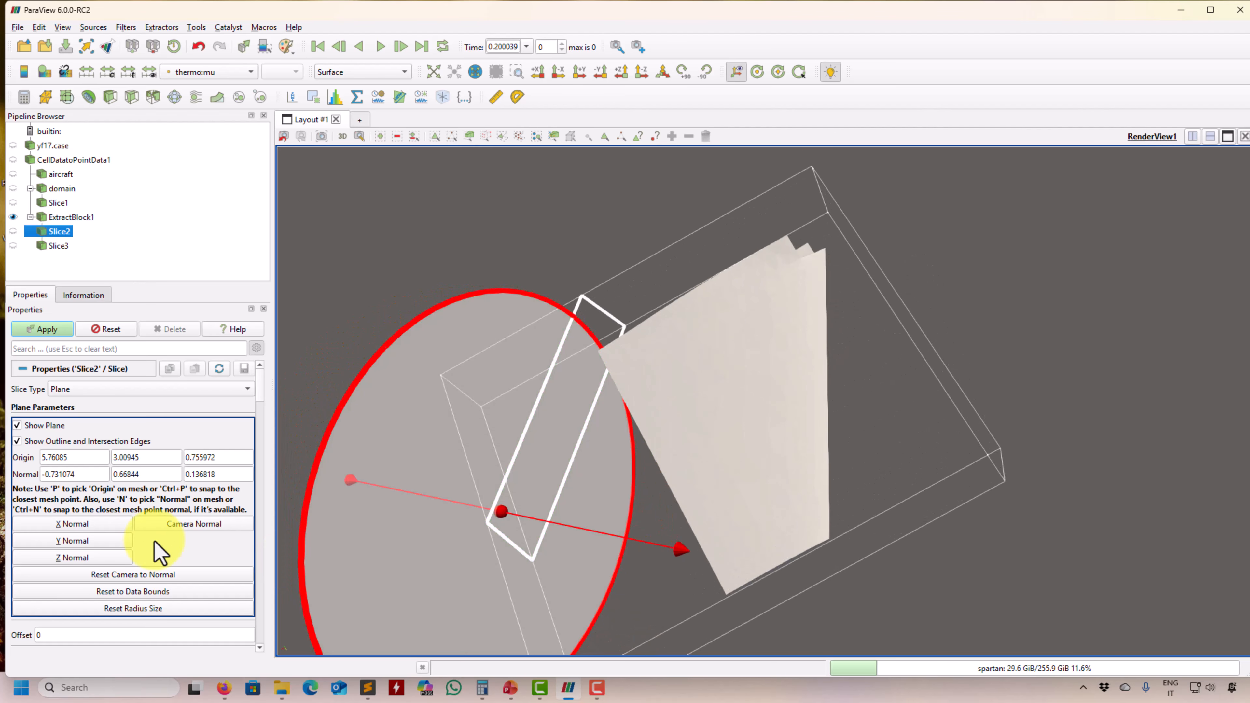
Step: Hide the plane widget of Slice2 and discard its unapplied plane changes
left_click(52, 427)
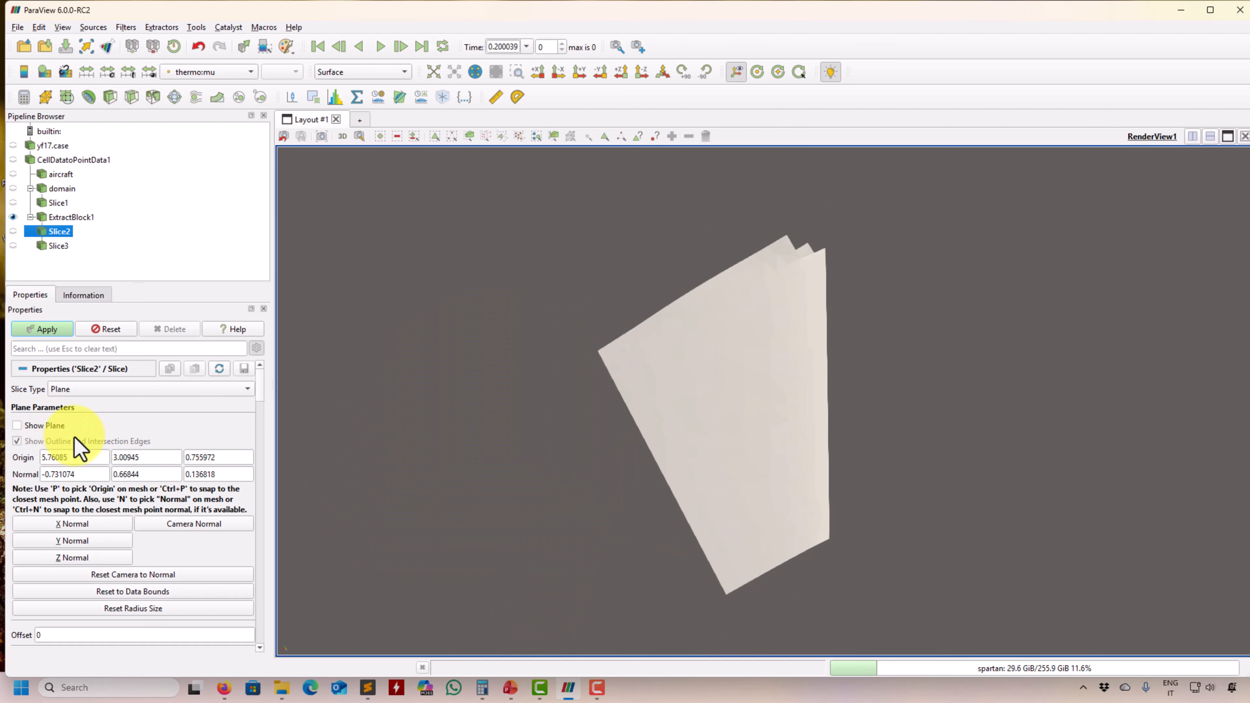
left_click_drag(628, 448, 968, 372)
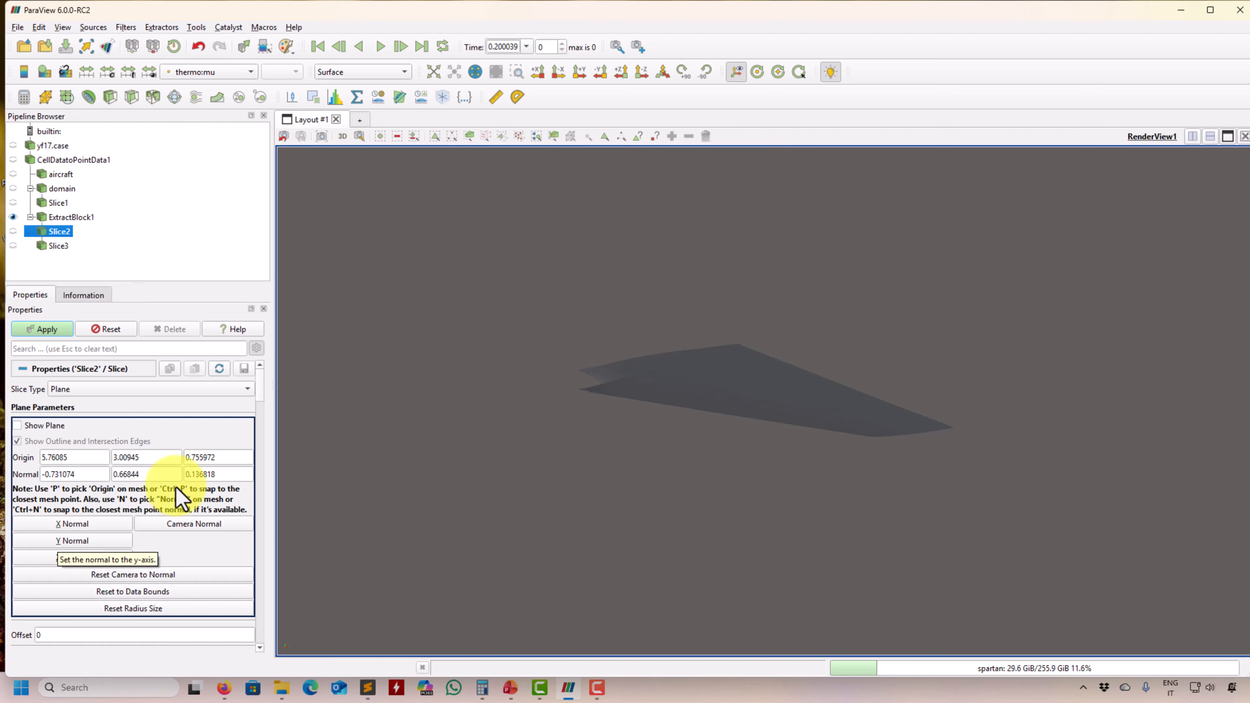
left_click(112, 331)
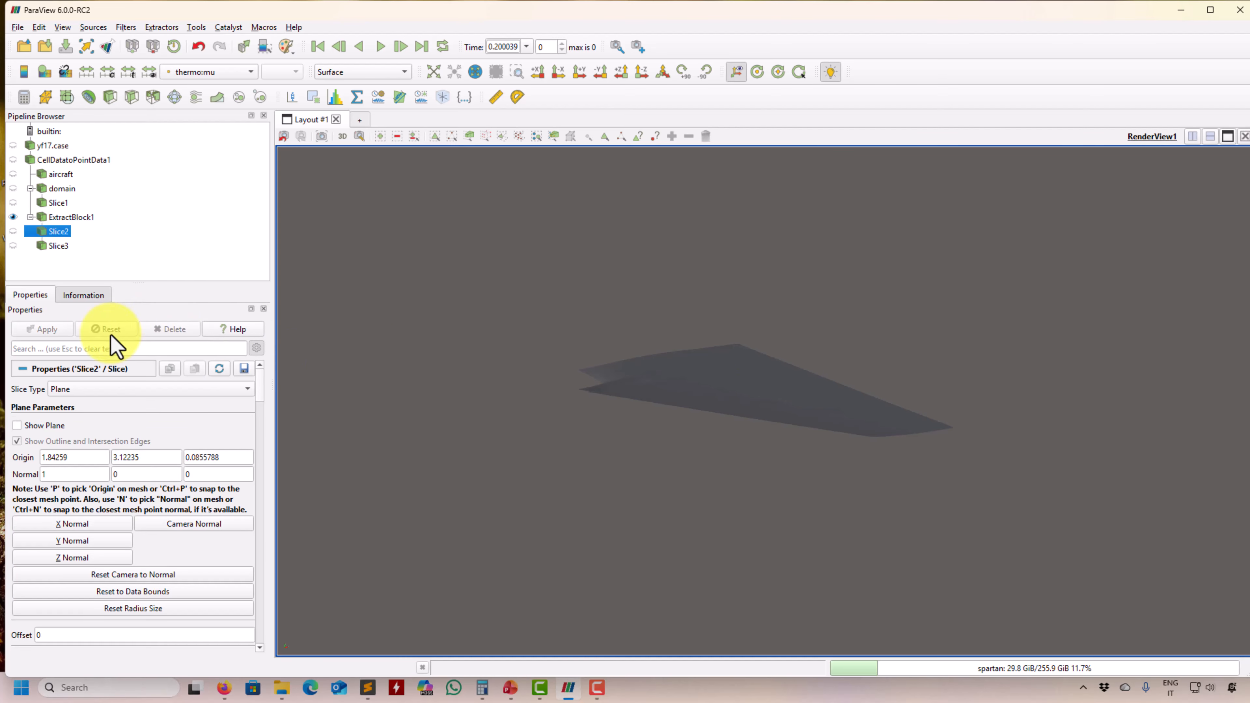
left_click_drag(682, 454, 637, 480)
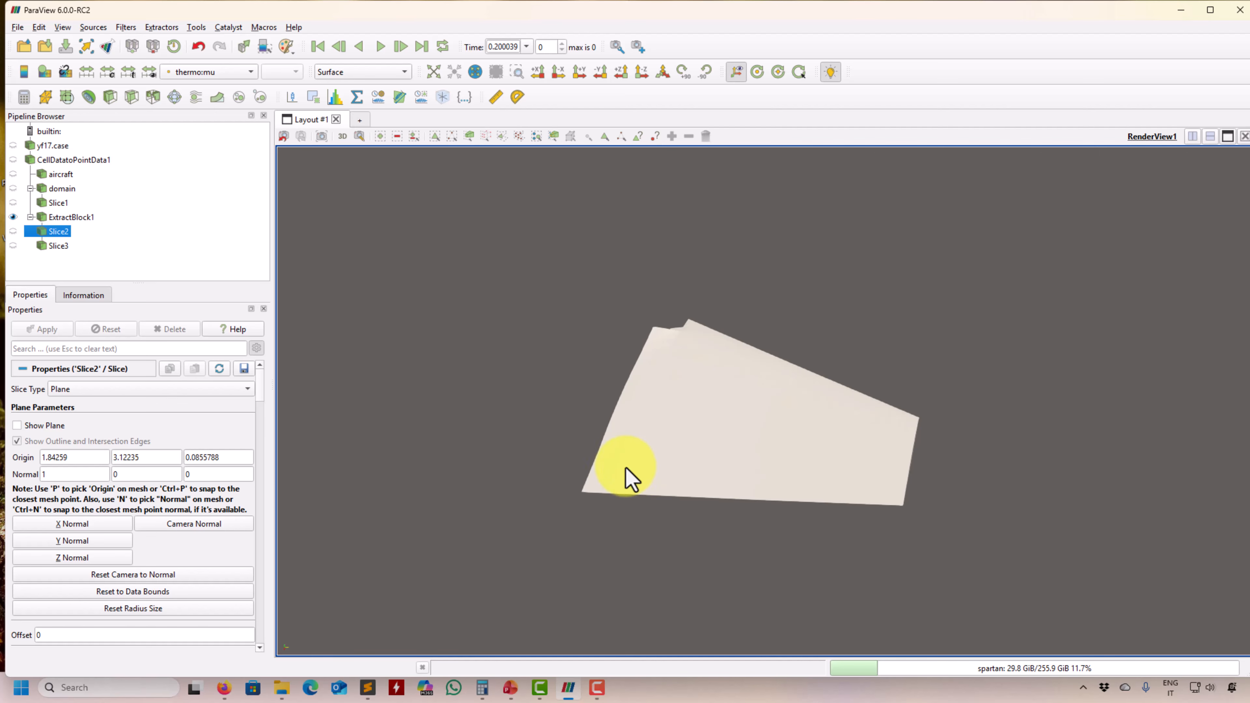
Step: Open the Node Editor, fit the pipeline graph into its view, and collapse the nodes by changing the verbosity
left_click(97, 28)
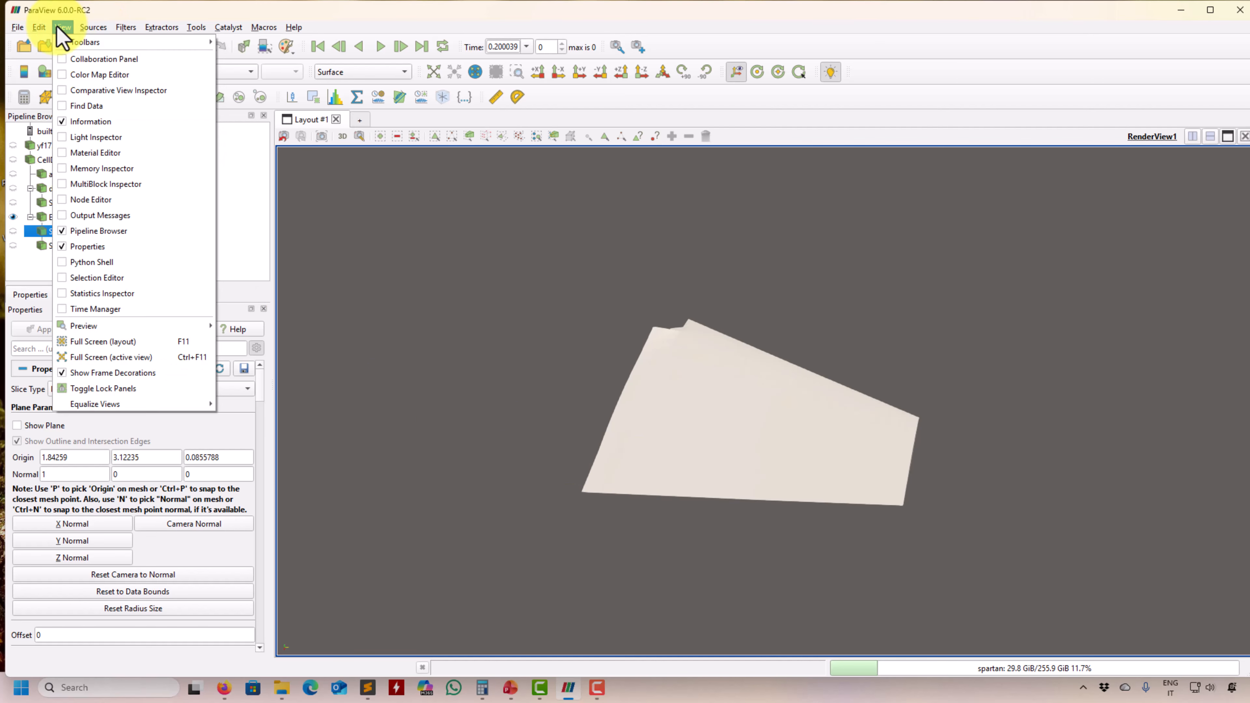
left_click(98, 200)
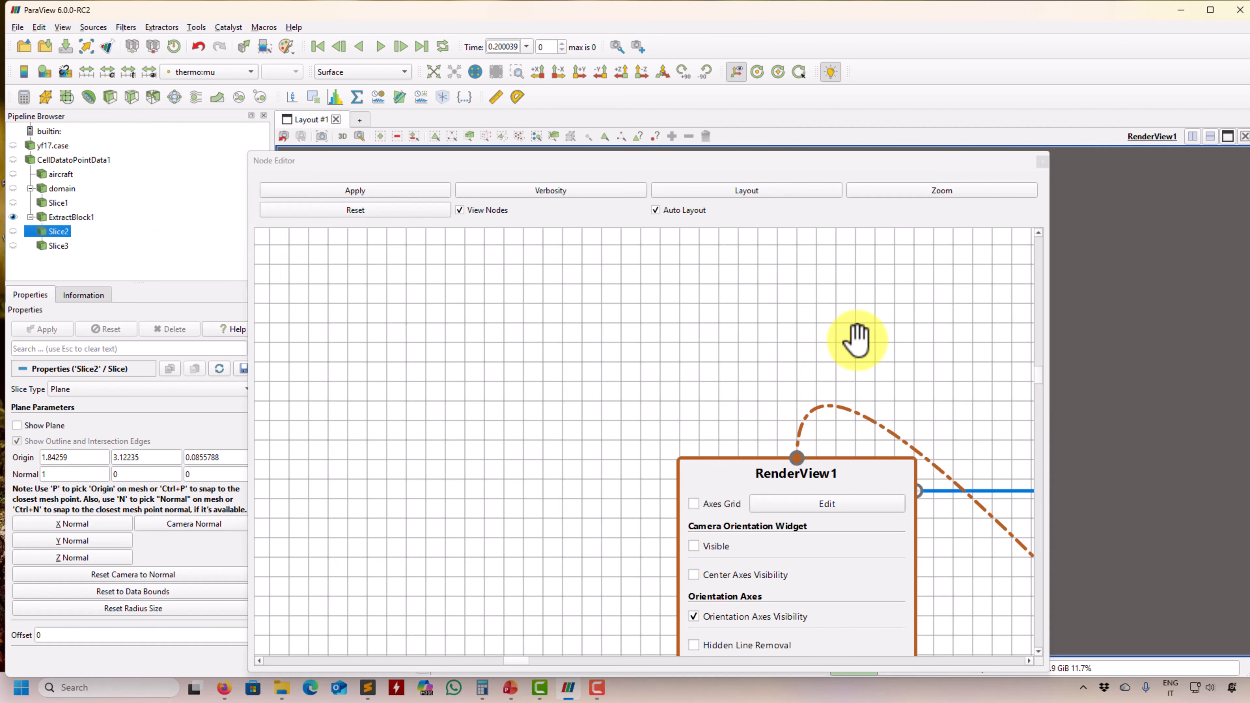
left_click_drag(872, 172, 857, 219)
left_click(862, 225)
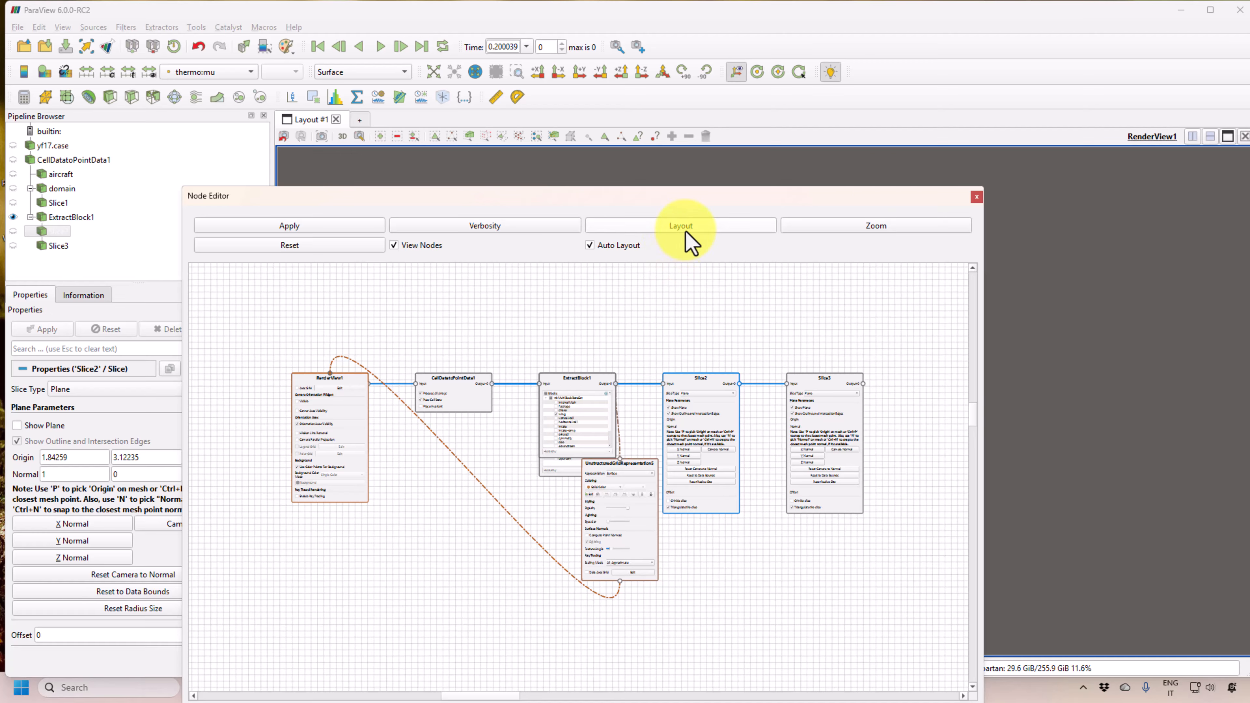
left_click(492, 228)
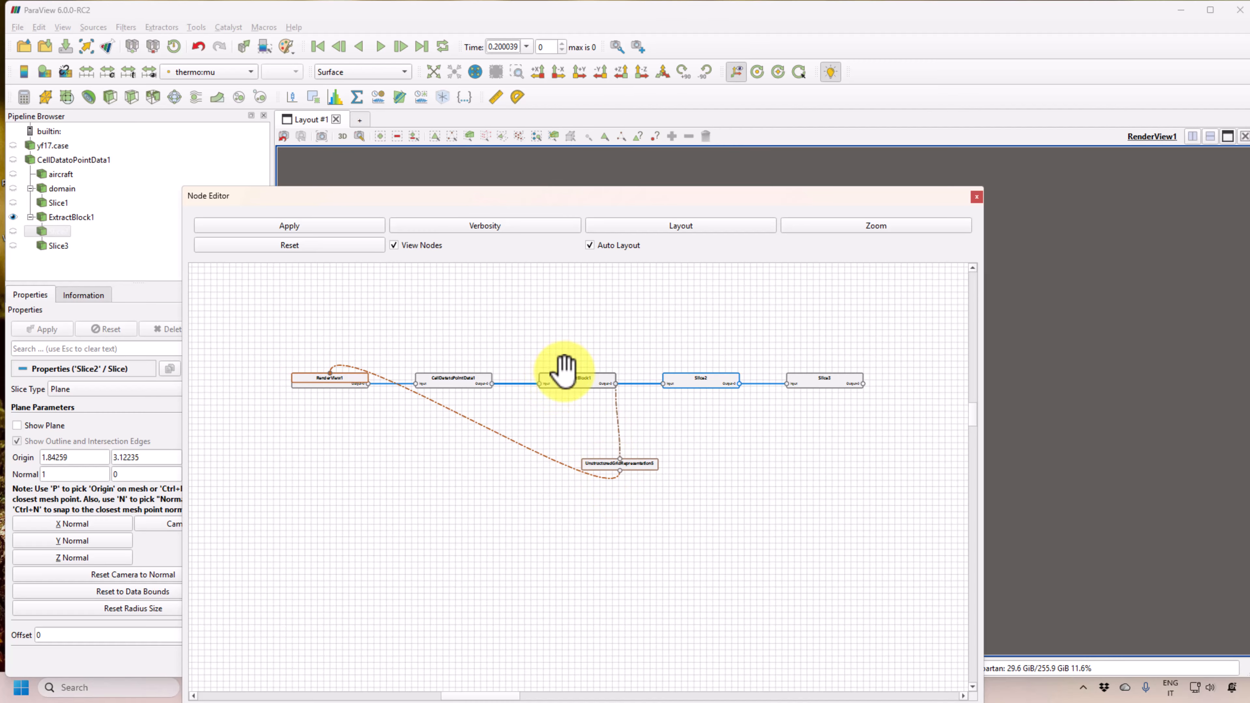
Step: Rearrange the graph nodes so ExtractBlock1, aircraft and domain branch off CellDatatoPointData1, with yf17.case ahead of it
left_click_drag(568, 383, 563, 325)
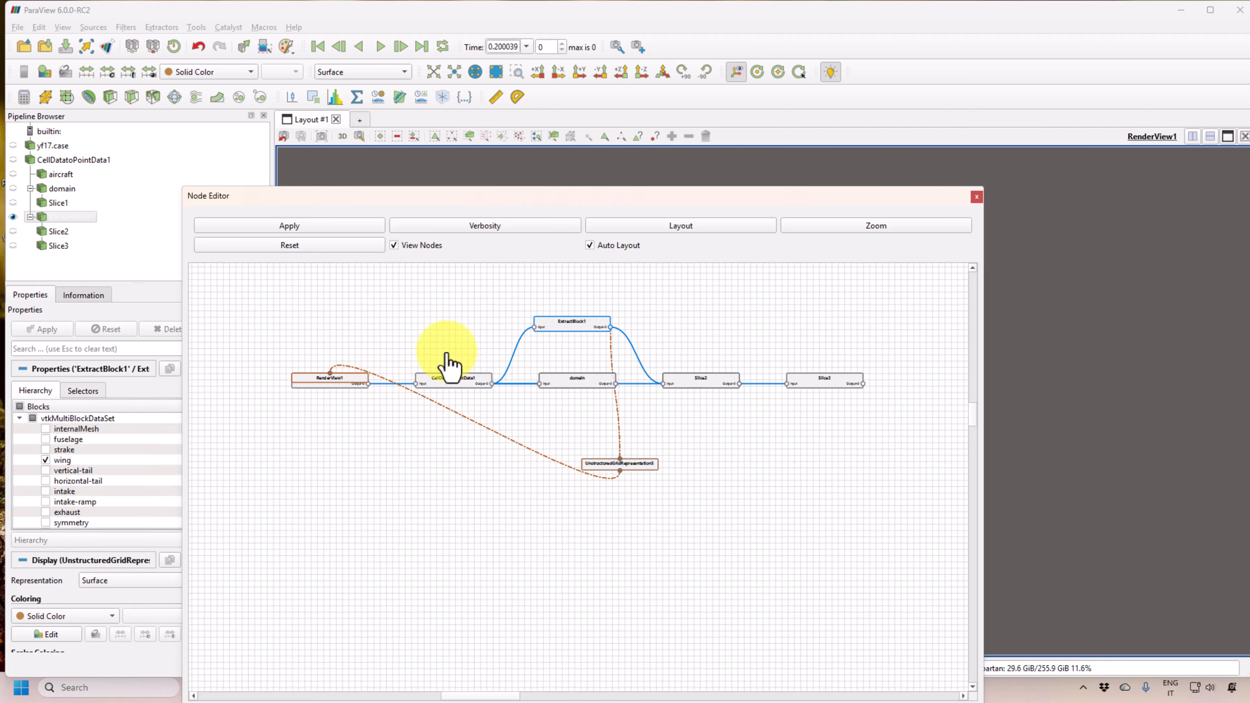
left_click_drag(449, 378, 439, 313)
left_click_drag(358, 393, 497, 590)
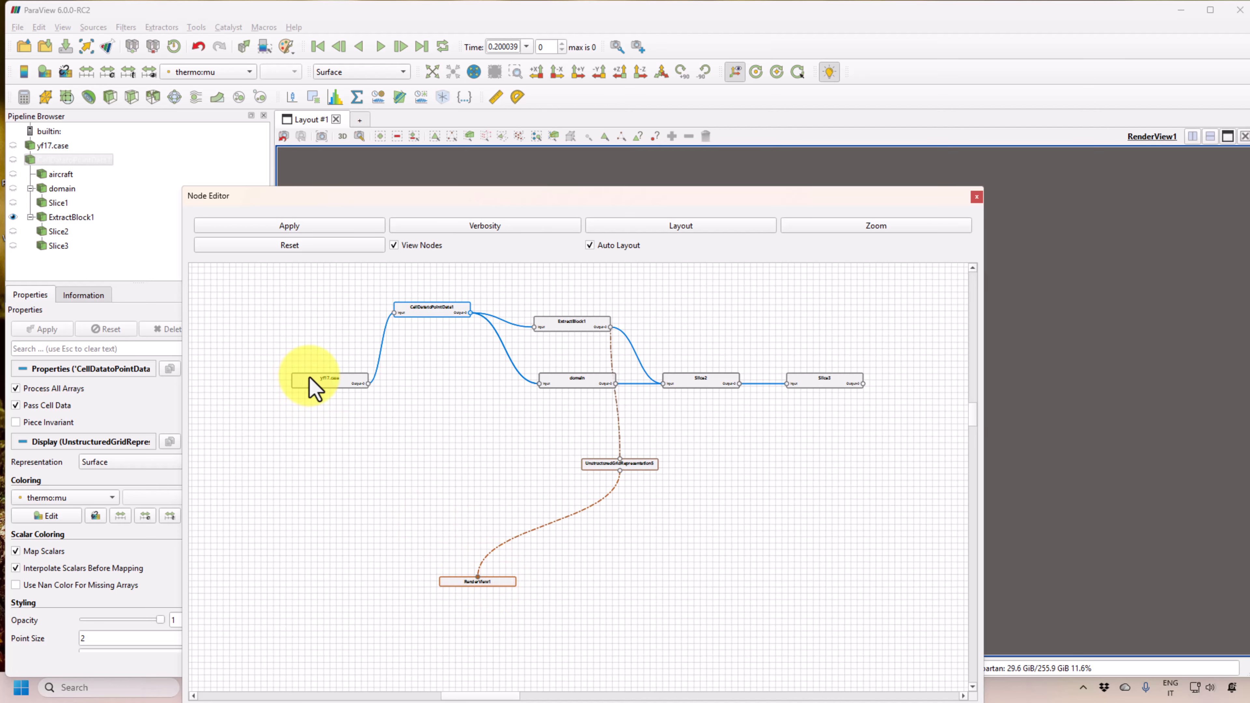
left_click_drag(316, 385, 274, 334)
left_click_drag(433, 329, 377, 340)
left_click_drag(553, 338, 493, 312)
left_click_drag(597, 390, 516, 296)
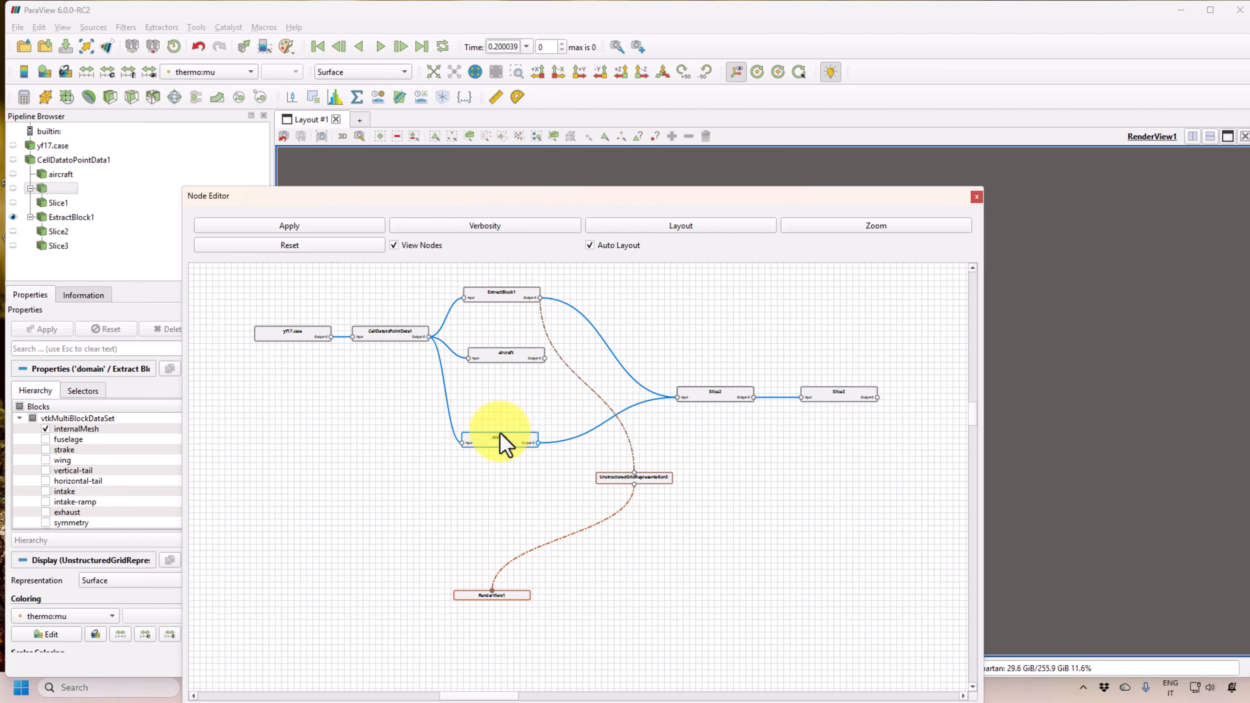
left_click_drag(500, 439, 503, 416)
left_click_drag(632, 482, 743, 281)
Step: Hide the view nodes, spread the slice nodes apart, and connect the input of Slice3 to the output of Slice1
left_click(404, 245)
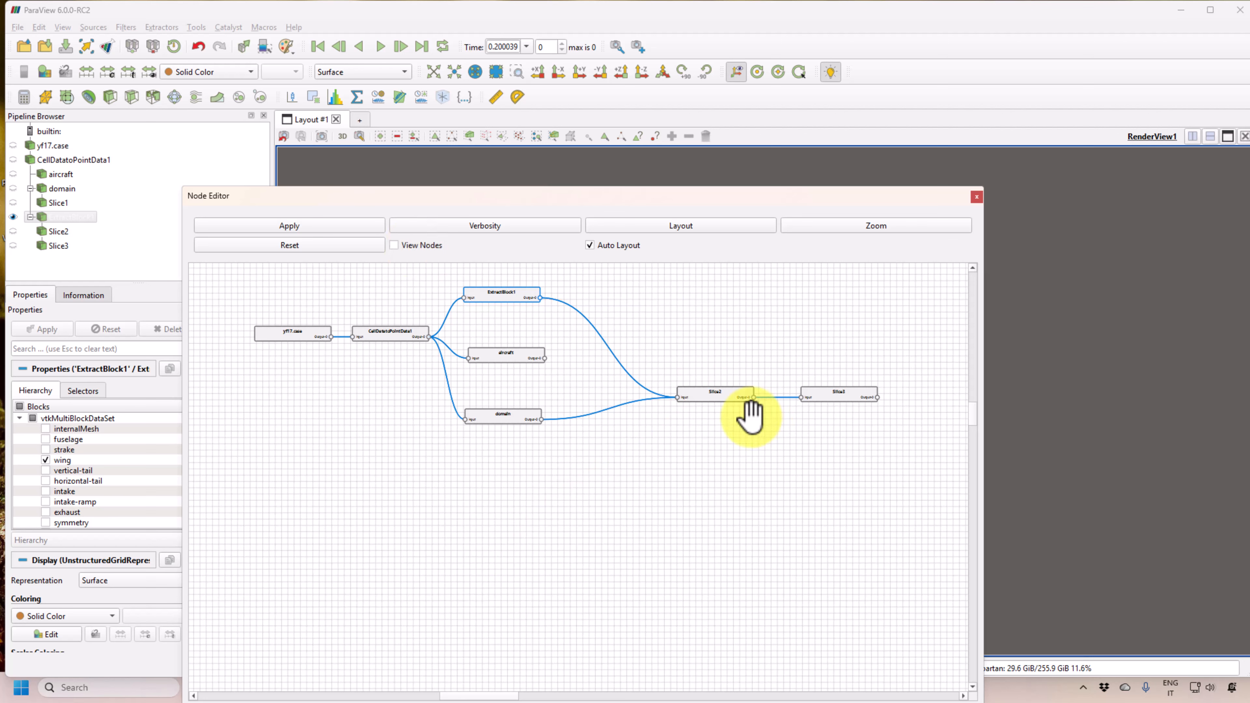
left_click_drag(698, 399, 802, 400)
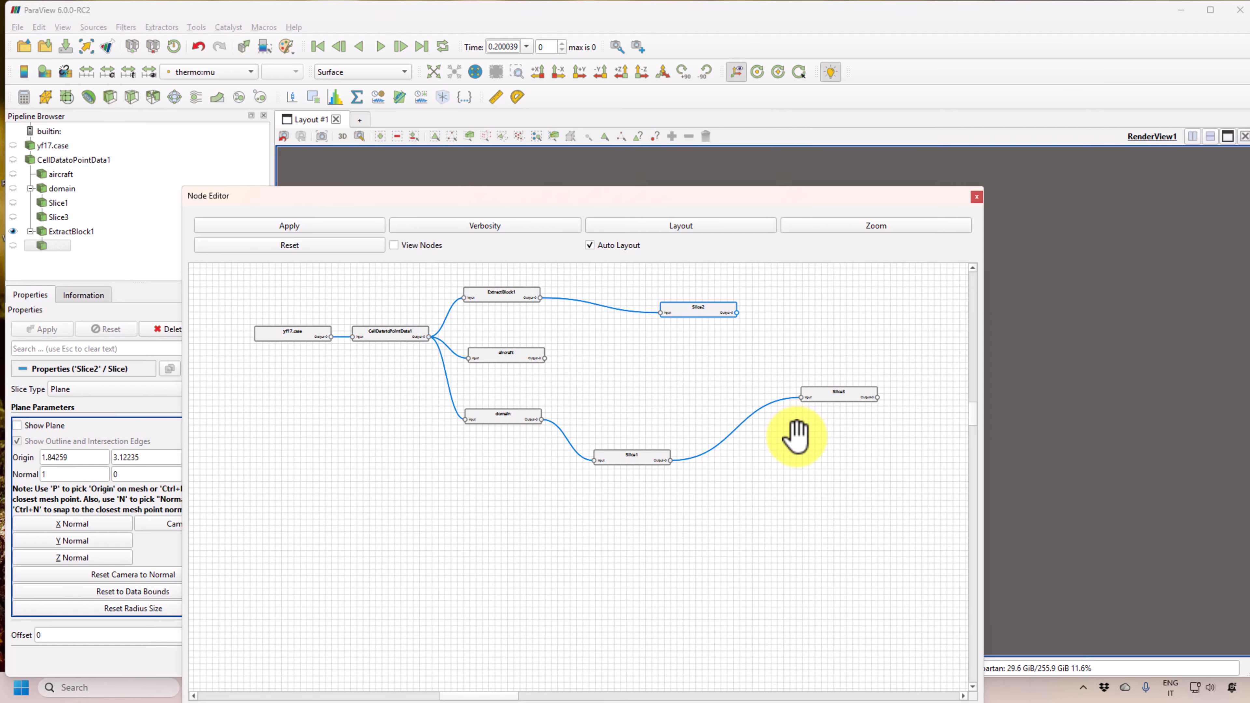
left_click_drag(854, 202, 851, 258)
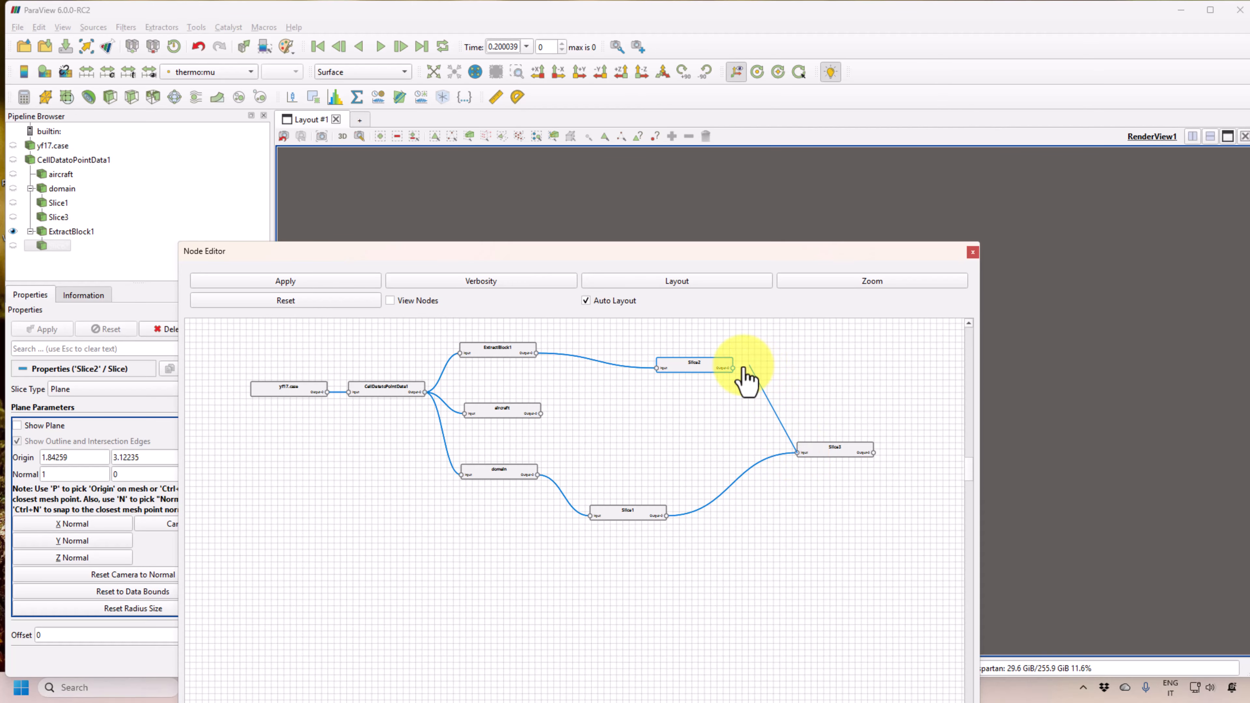
left_click_drag(549, 402, 536, 468)
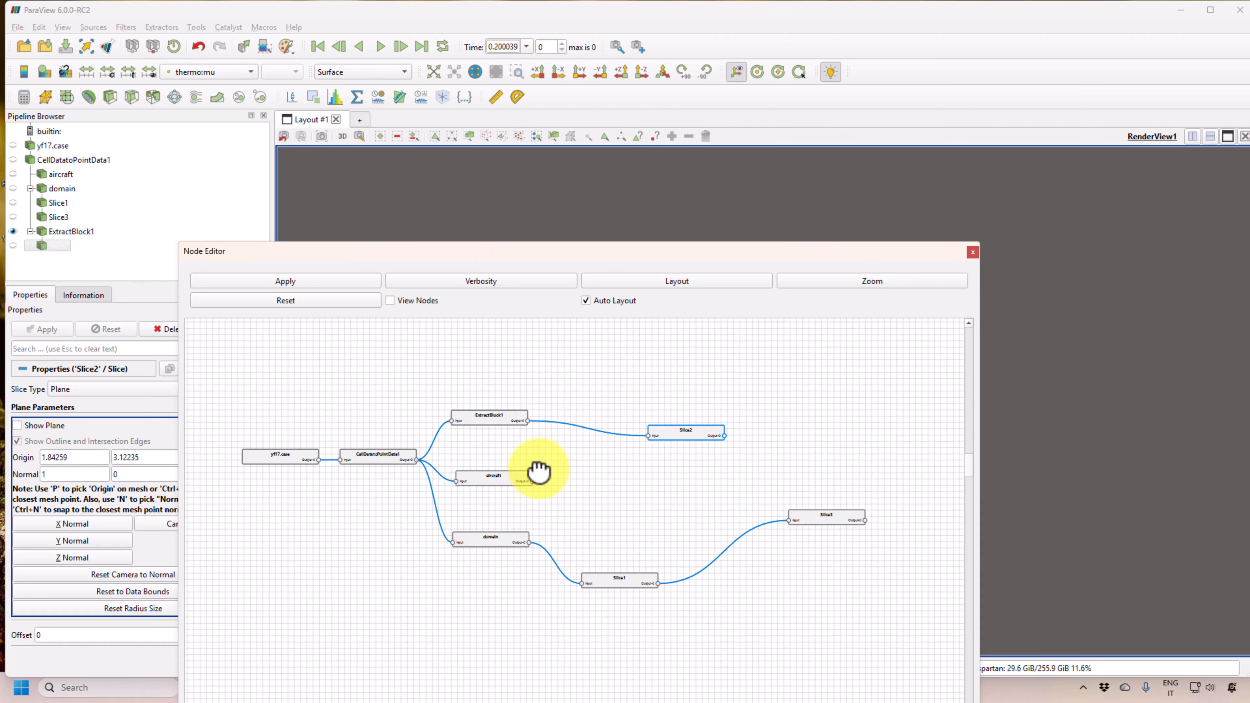
Step: Dock the Node Editor into the main window and close it
left_click_drag(868, 249, 1048, 124)
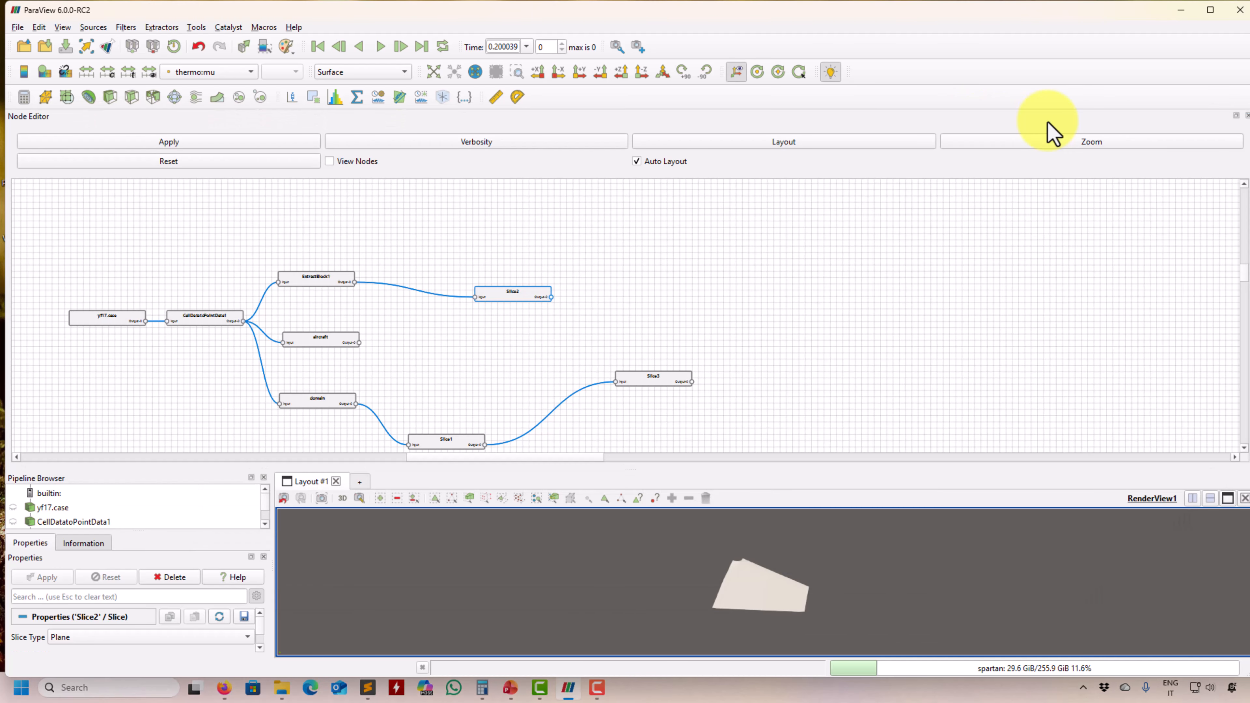
left_click(1244, 117)
Step: Search the filters for "sl" with Slice2 selected as the input
left_click_drag(844, 333, 775, 349)
right_click_drag(769, 338, 690, 472)
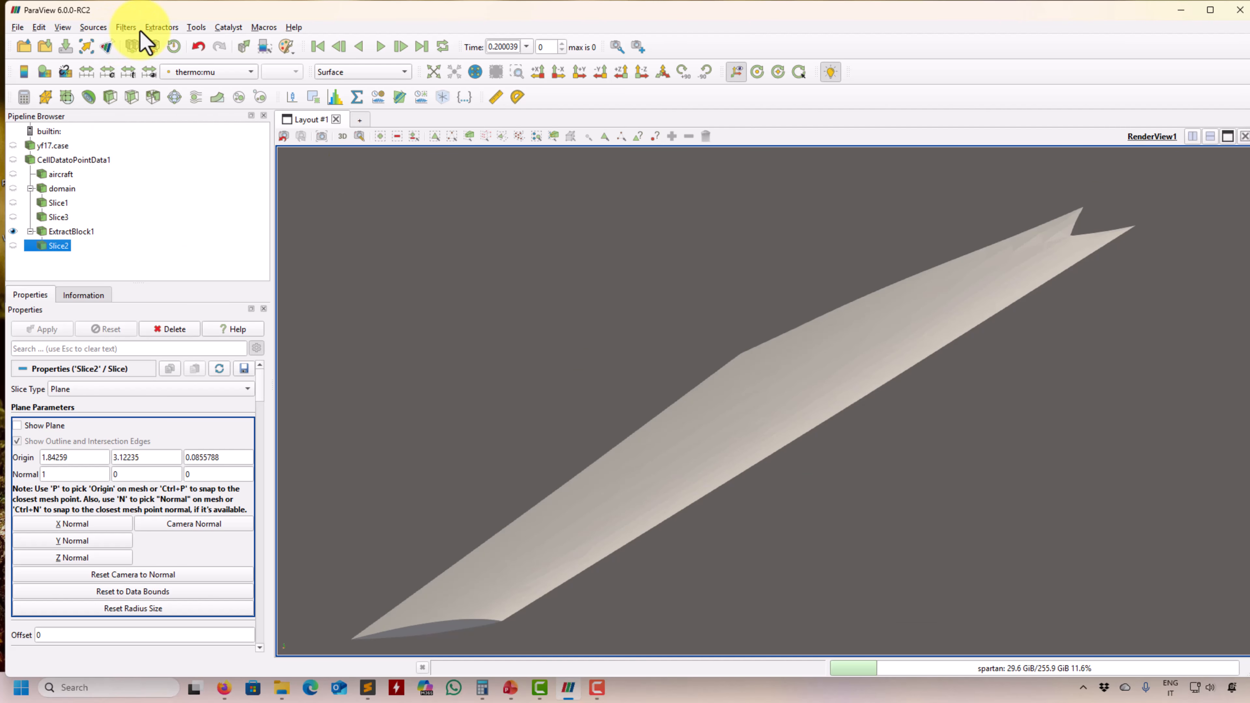
left_click(126, 28)
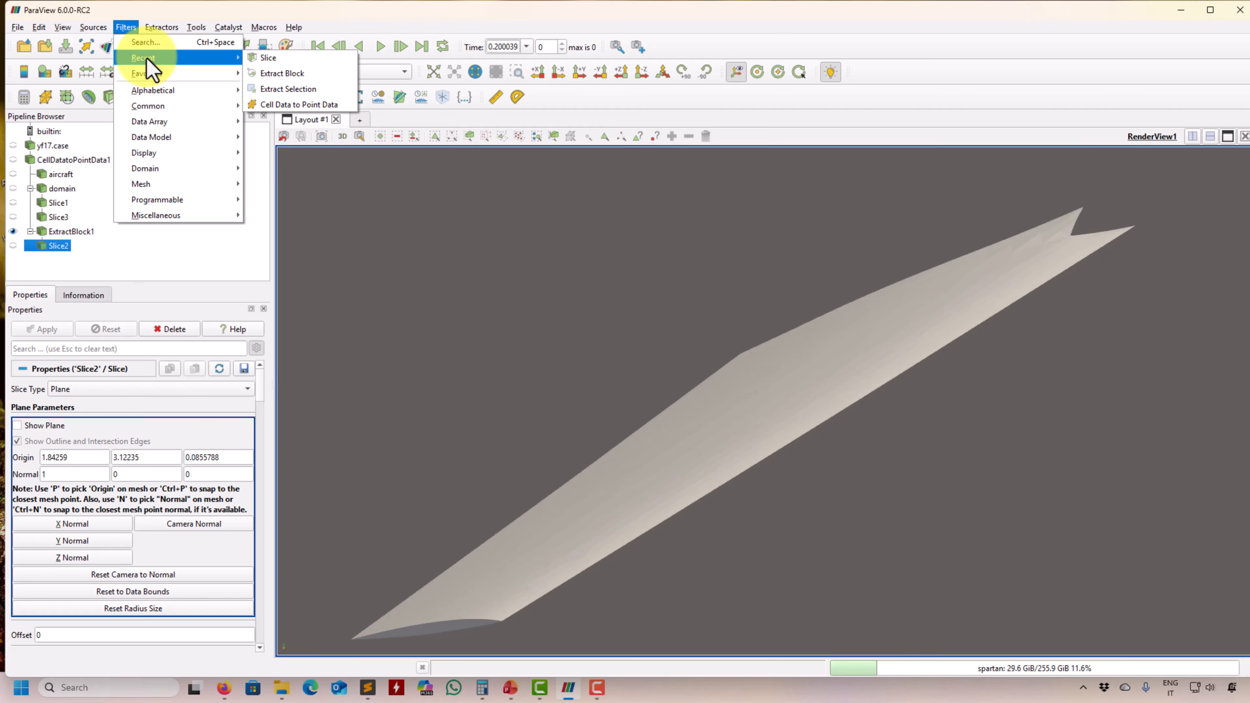
left_click(151, 47)
type("sl")
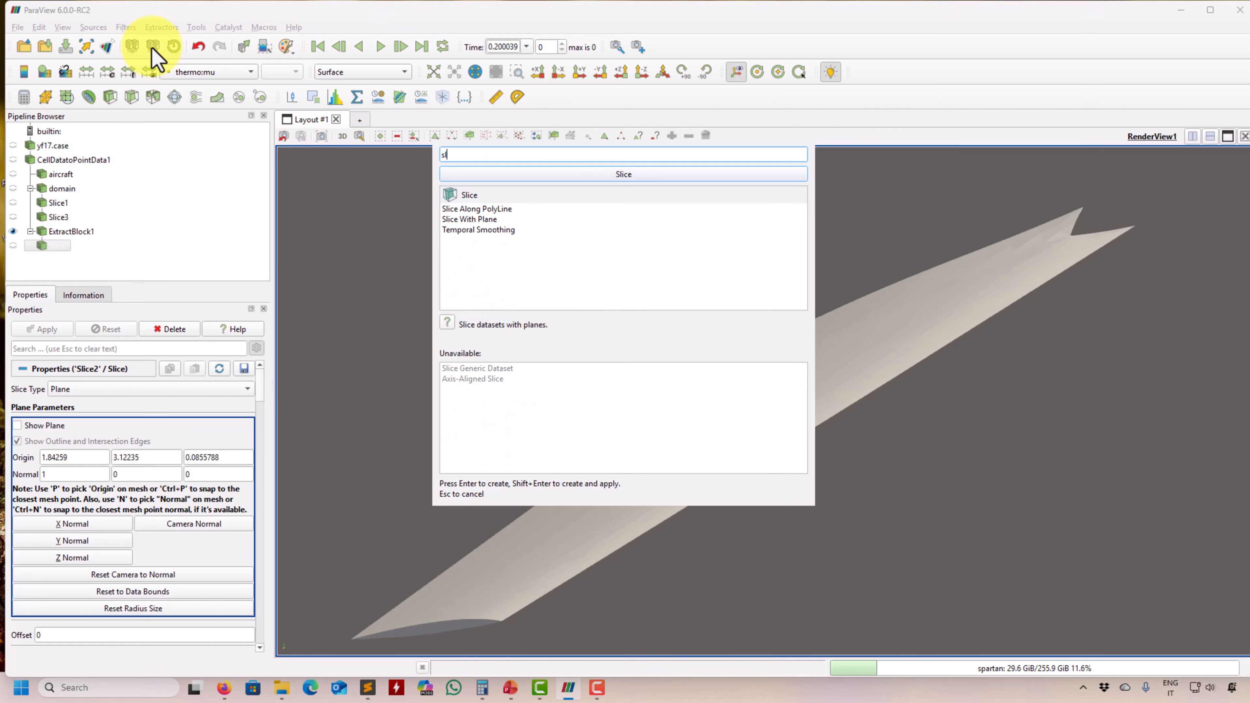